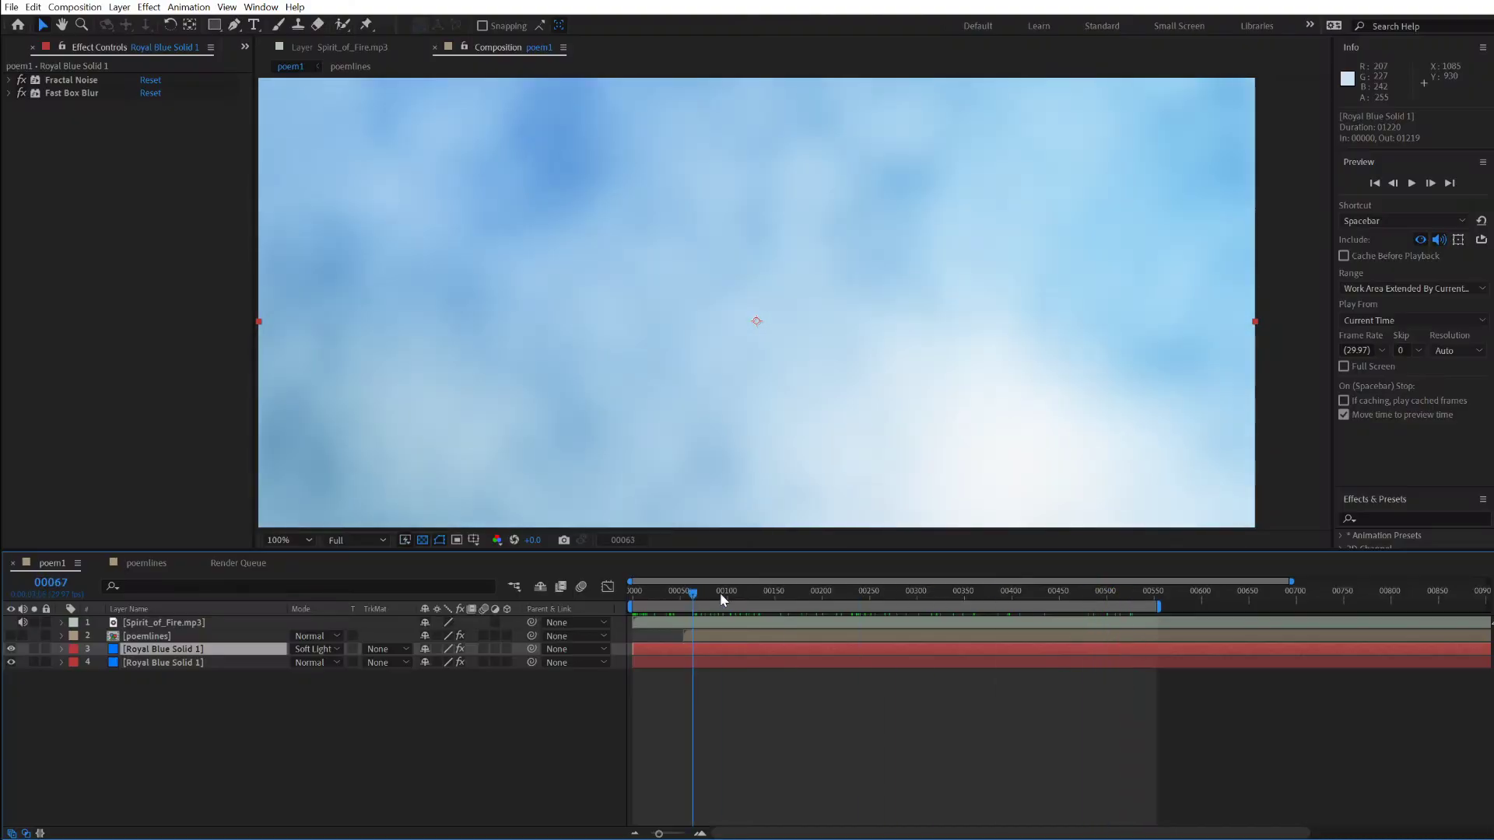
Step: Preview the drifting cloudy sky animation, stopping playback around frame 00305
key(comma)
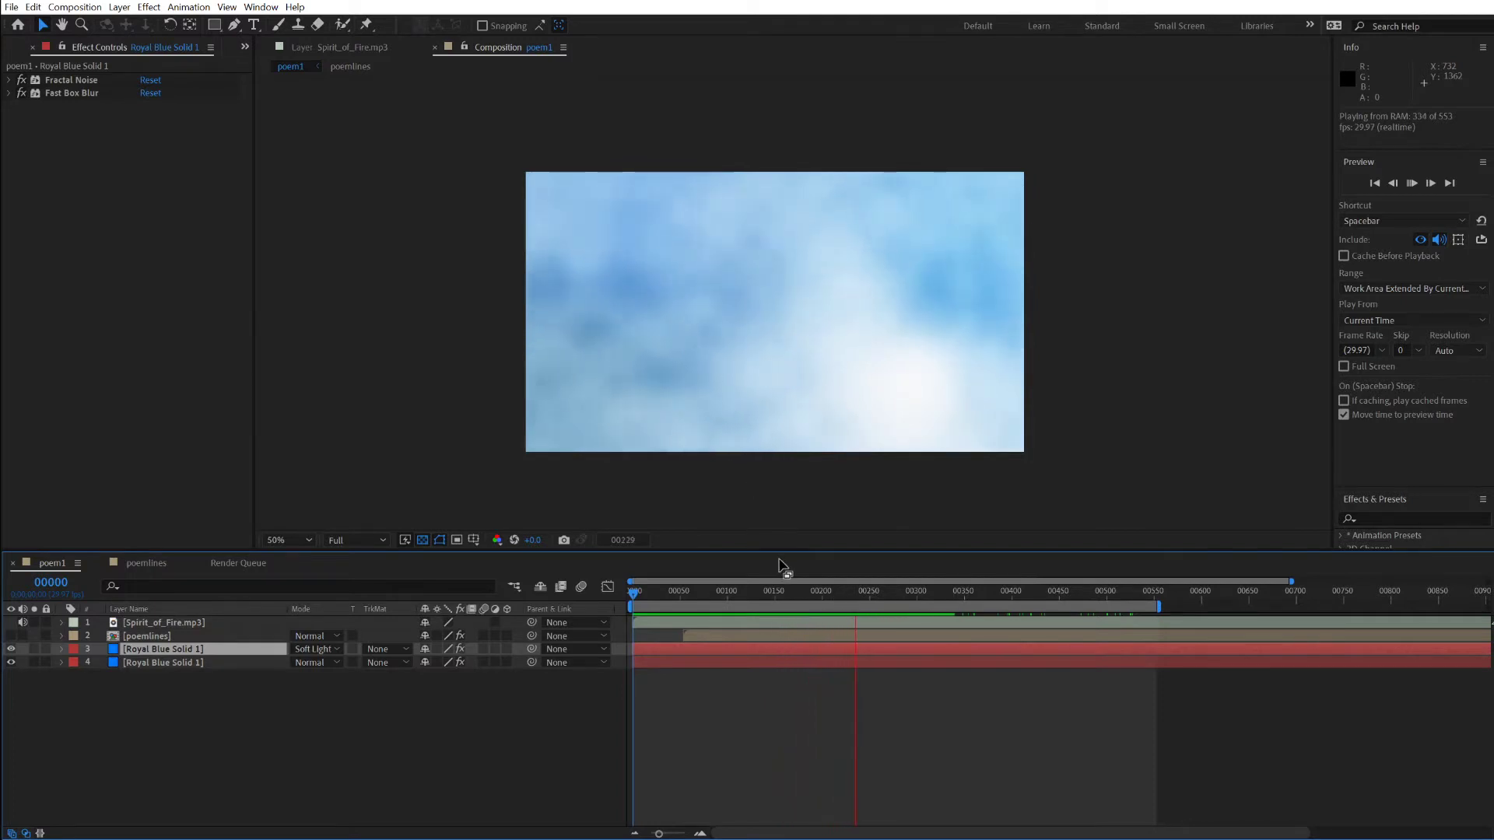
key(space)
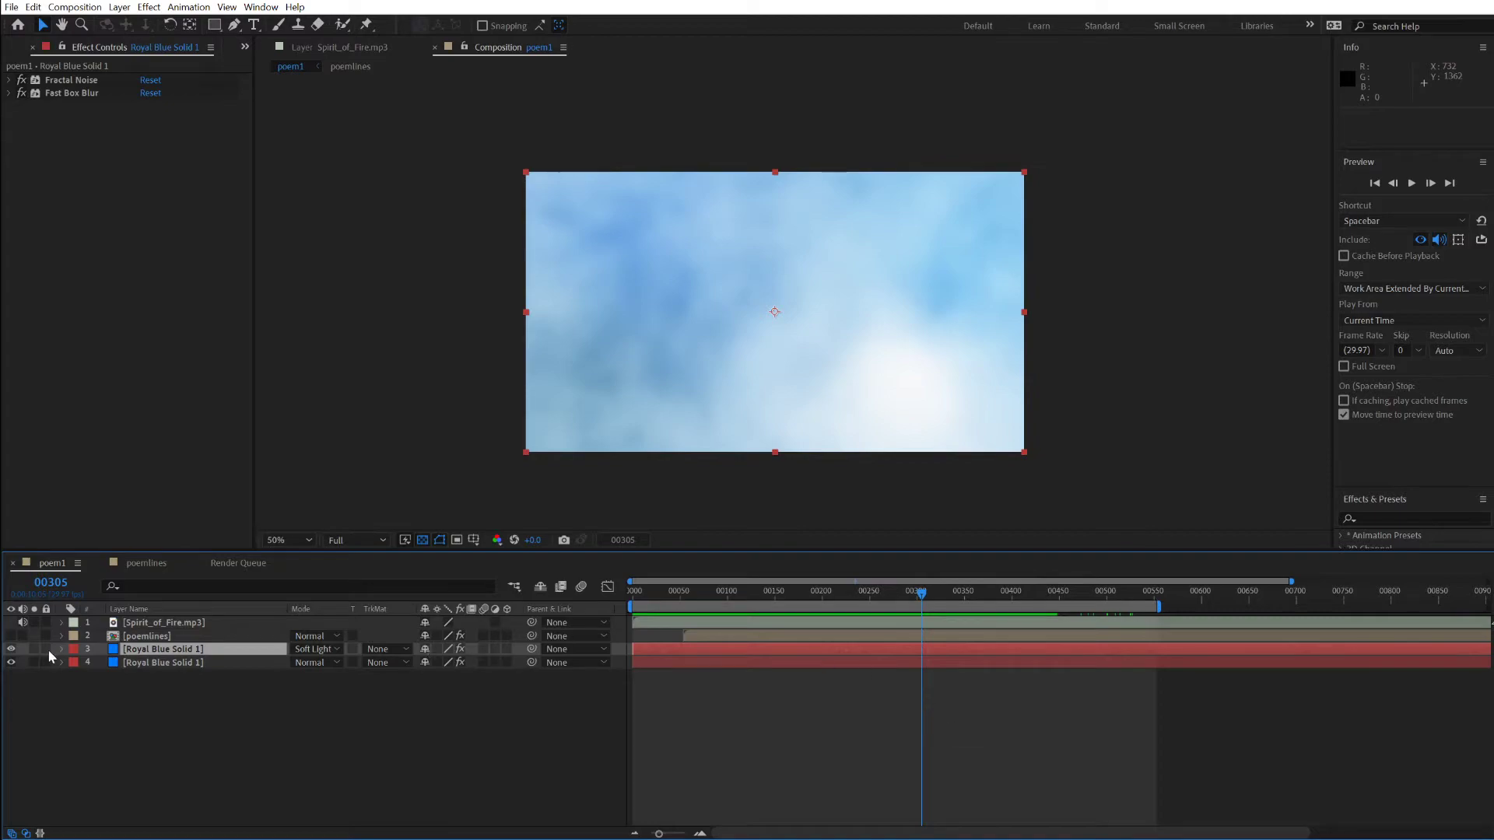
Step: Hide the cloud layer, reselect it and show the blending mode columns with F4
click(13, 649)
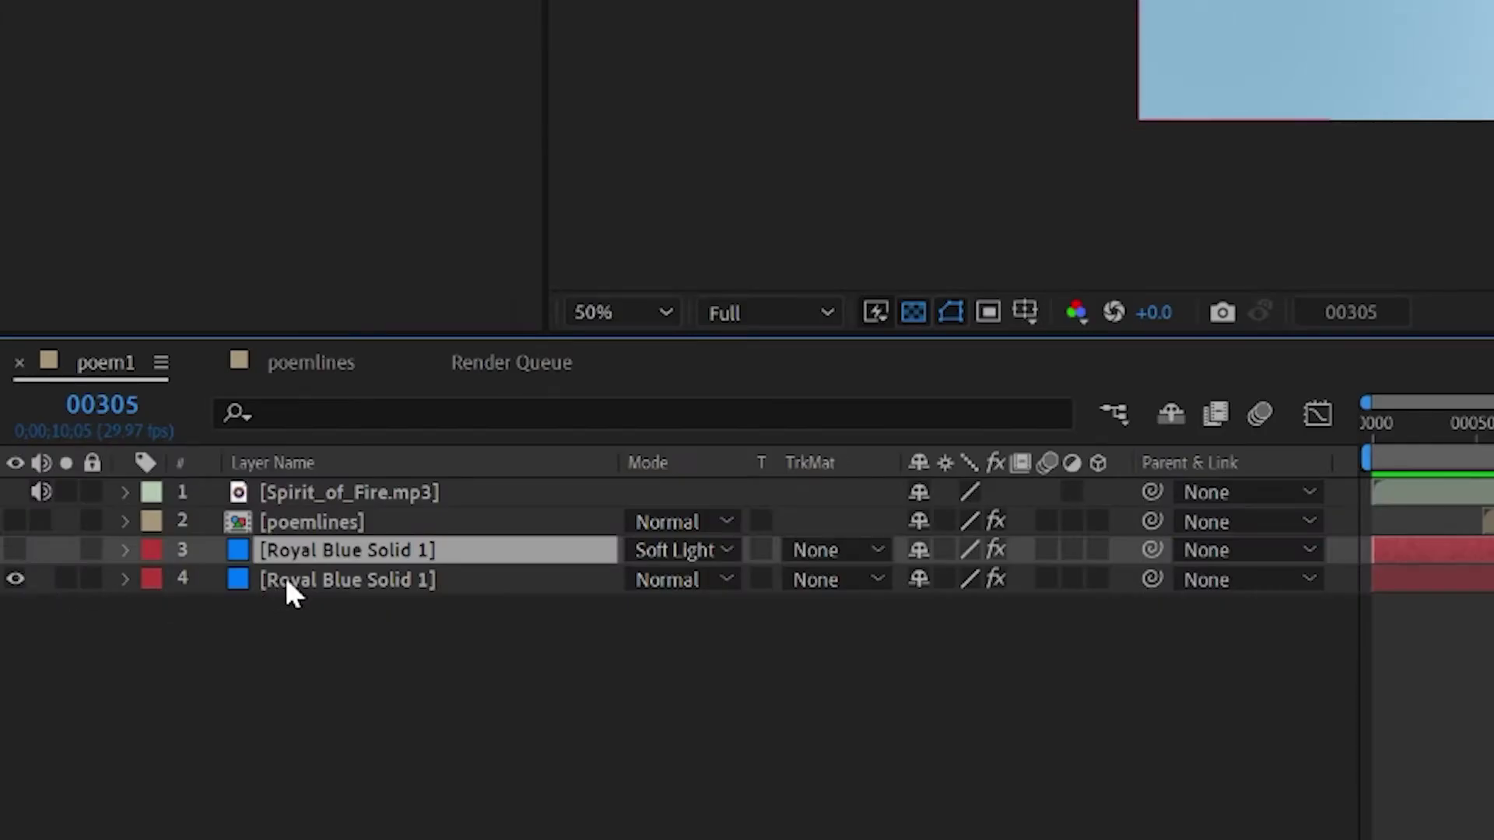
click(136, 662)
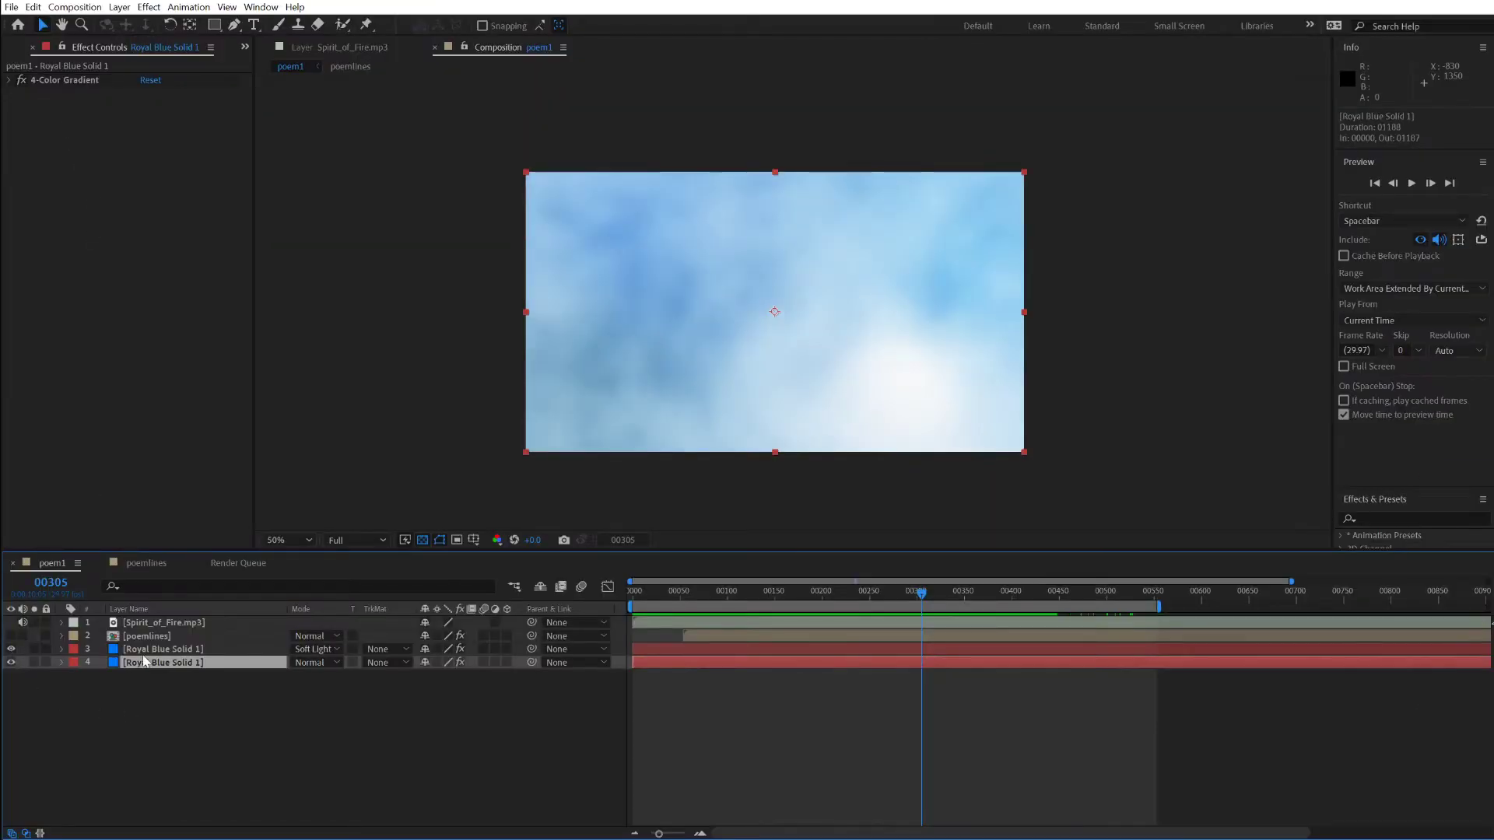
click(140, 652)
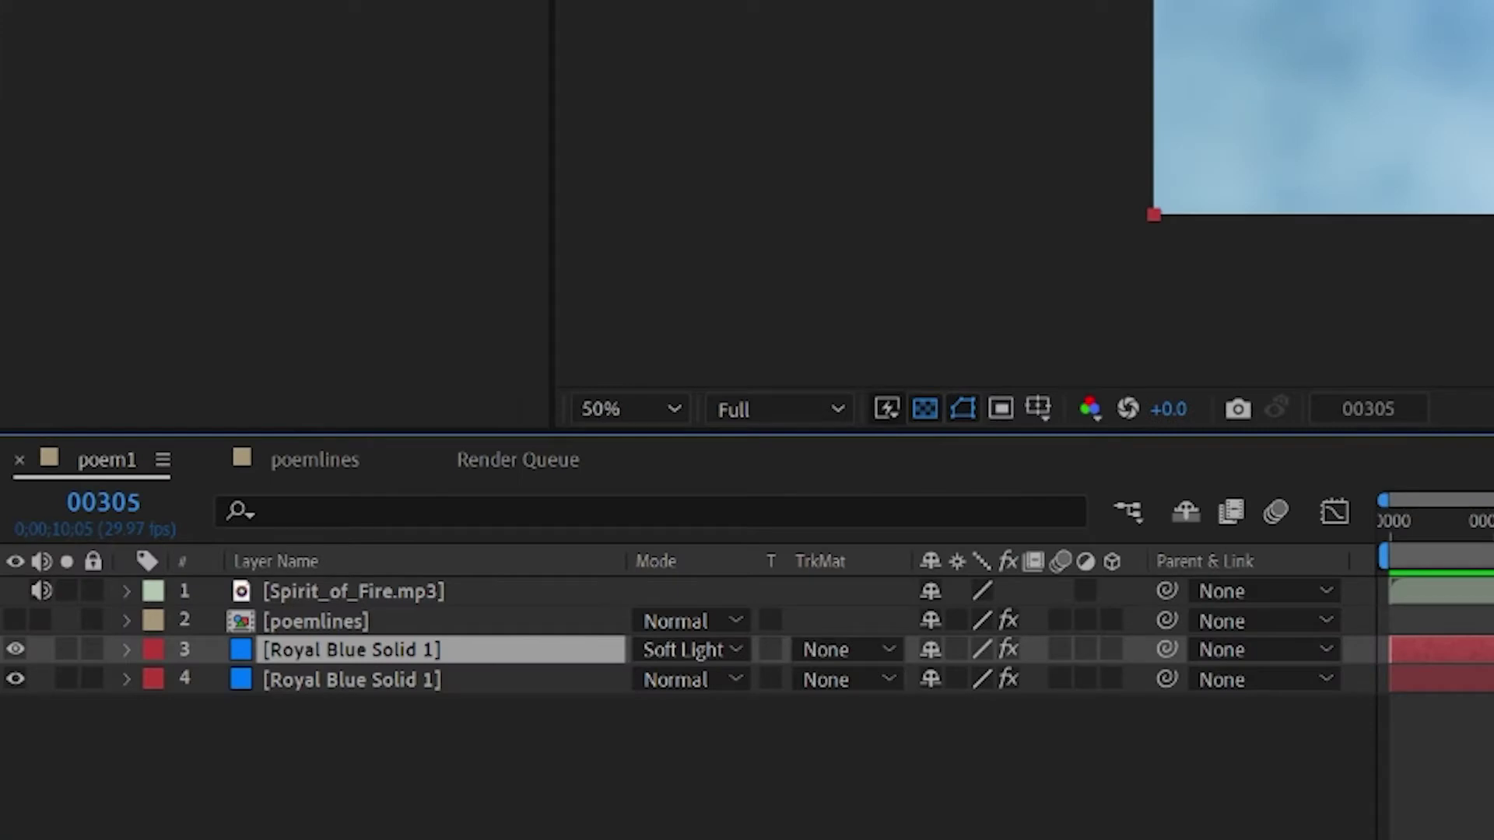
key(F4)
key(F4)
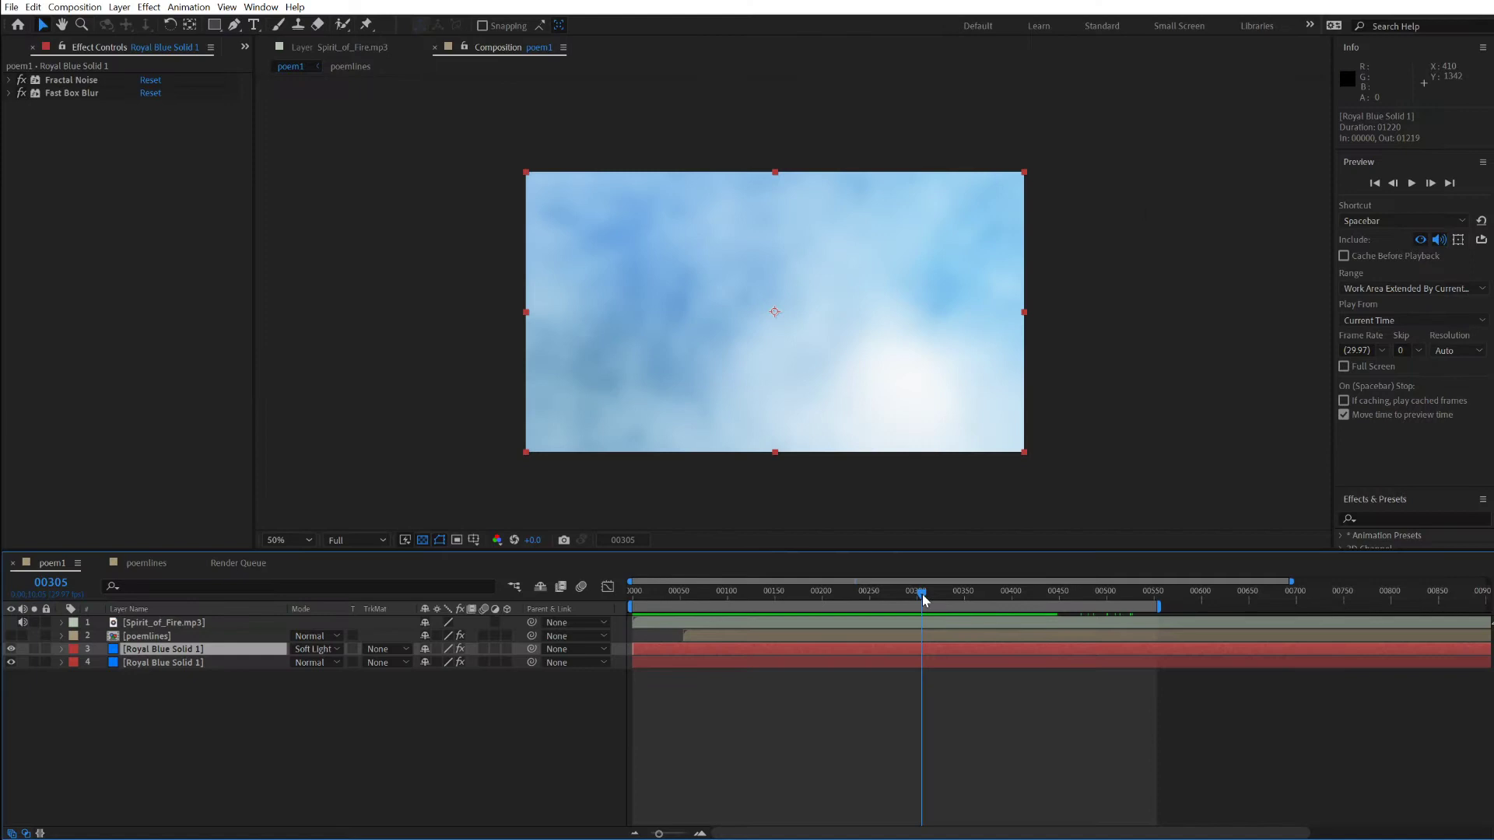
Step: Scrub back to an earlier frame, expand Fractal Noise, and hide the cloud layer to see the gradient alone
drag(926, 597, 740, 596)
click(44, 80)
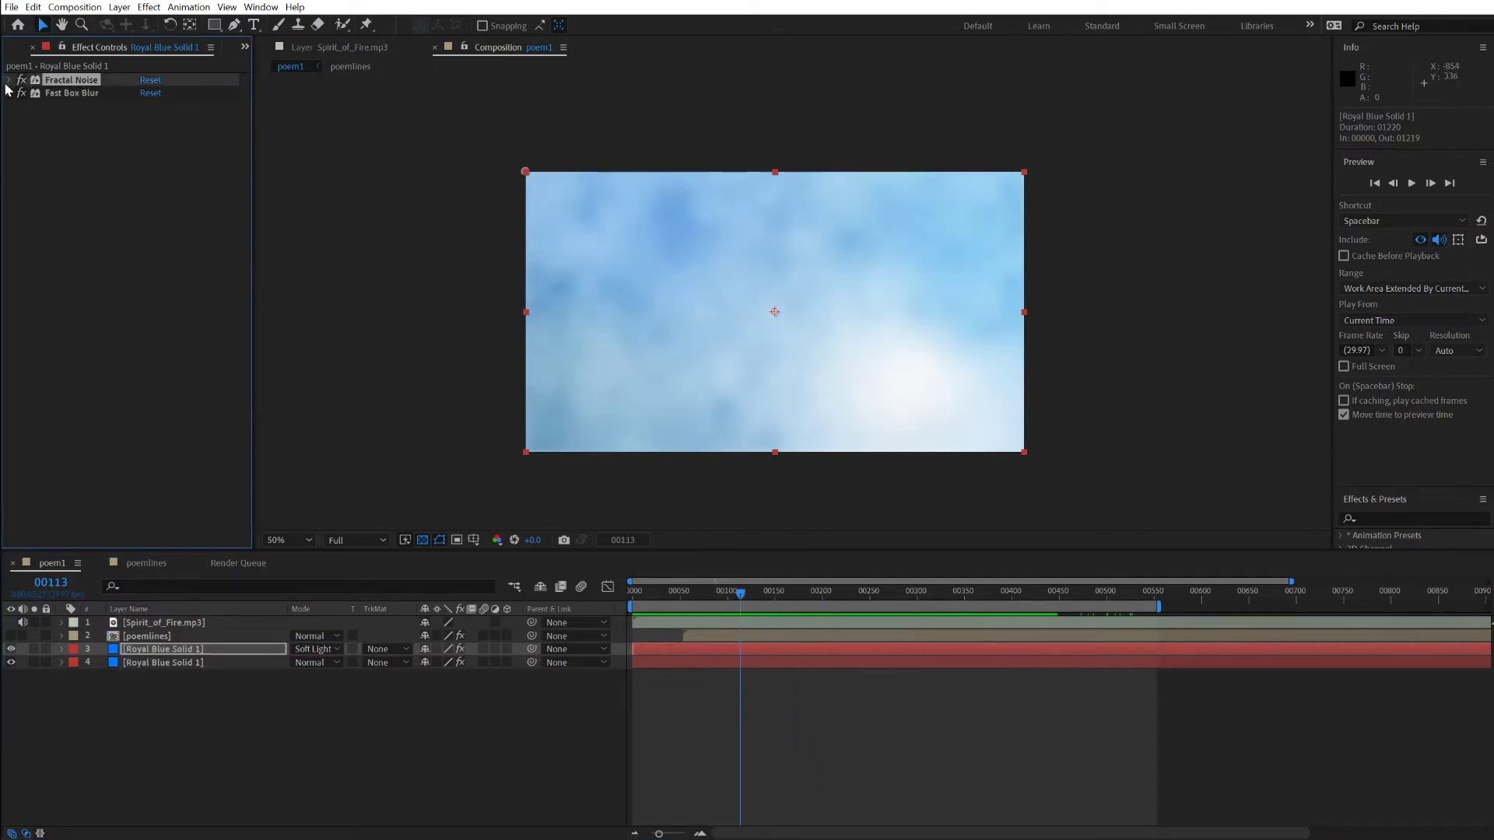
click(9, 81)
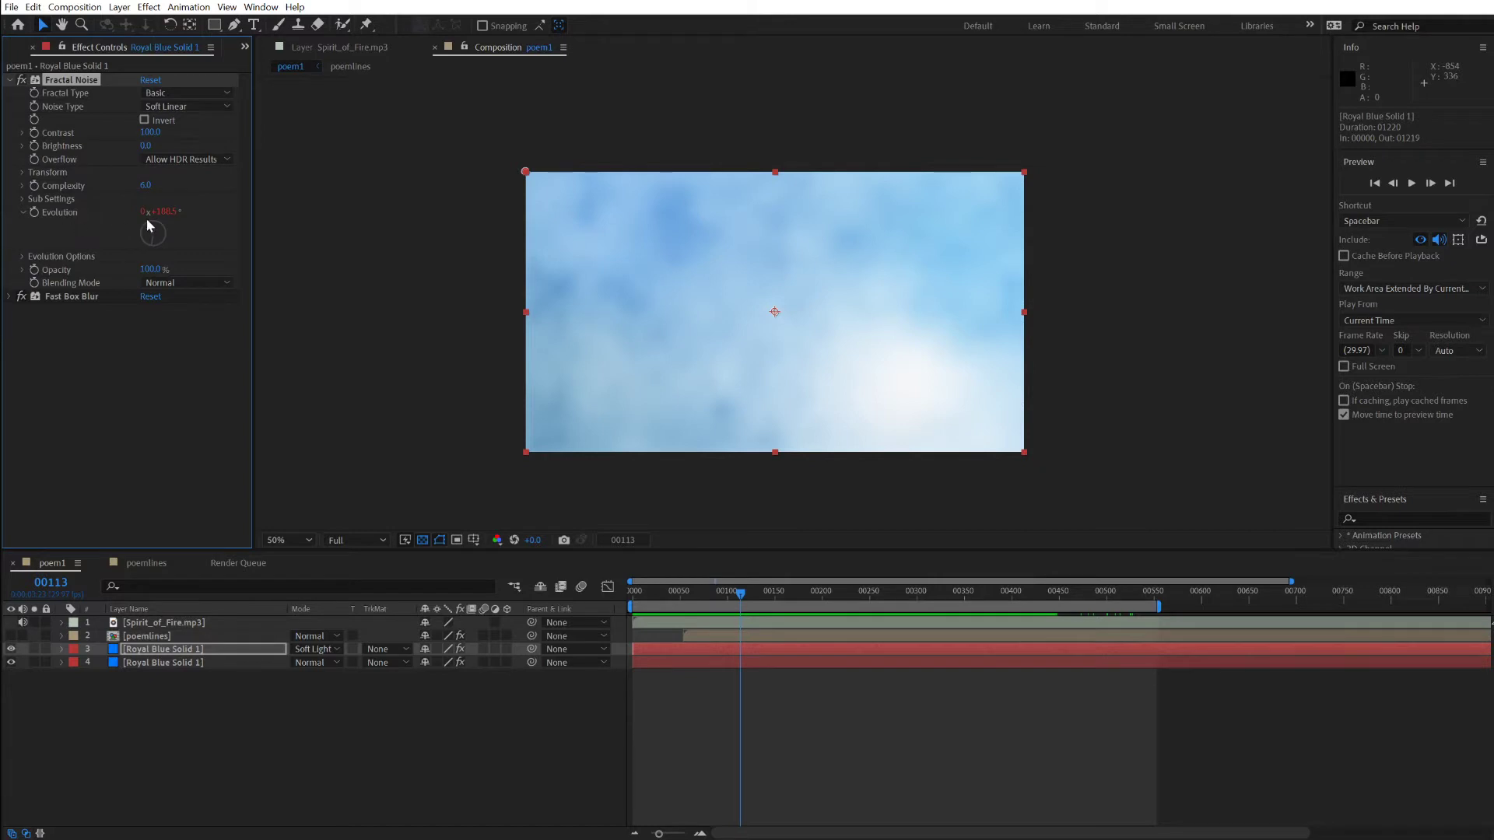
click(11, 650)
Step: Search effects for 'gradie' and apply 4-Color Gradient to the bottom solid layer
click(127, 664)
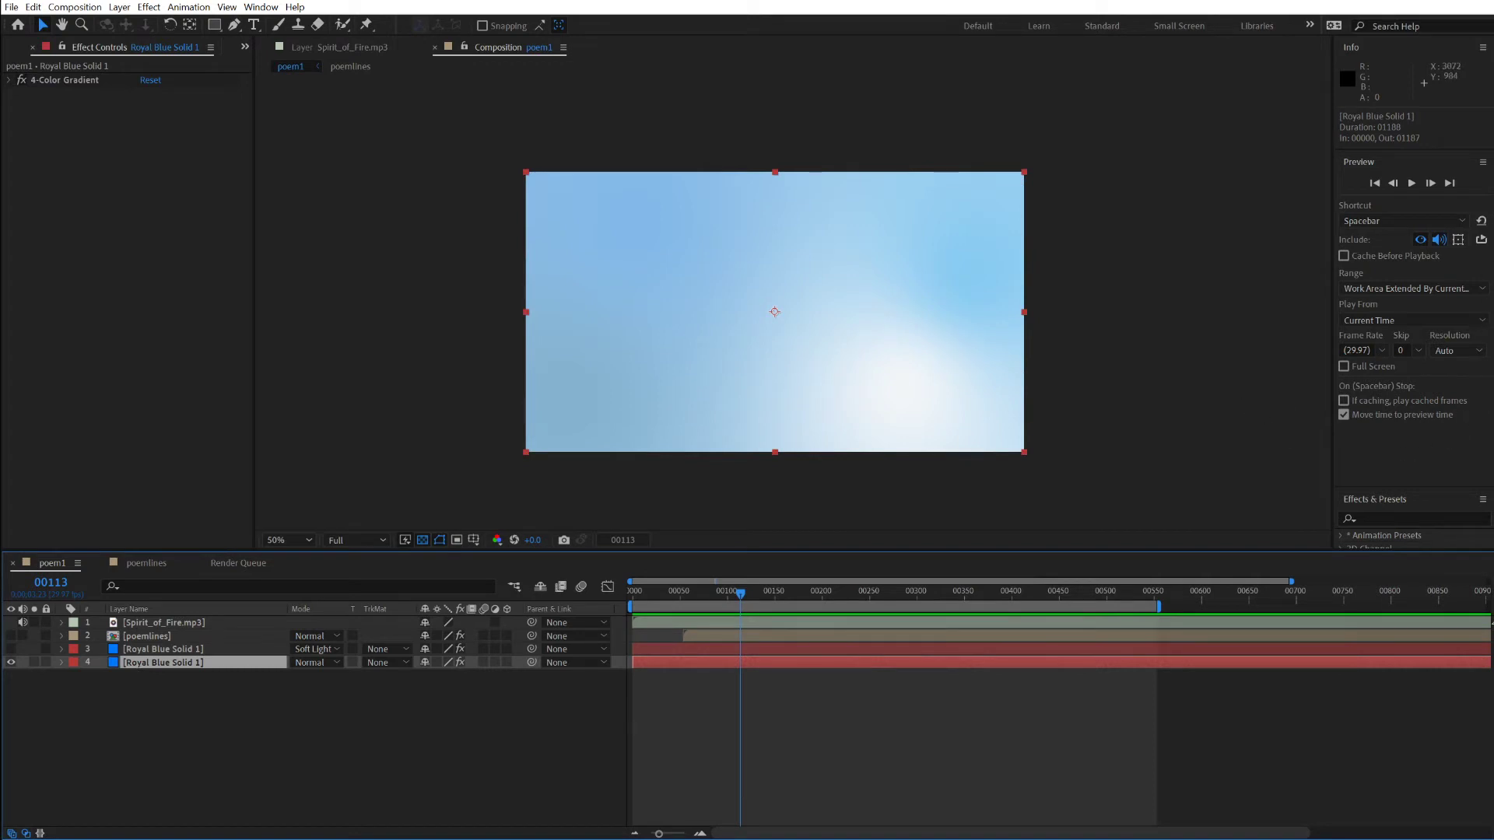
scroll(1487, 313, down, 3)
click(1416, 246)
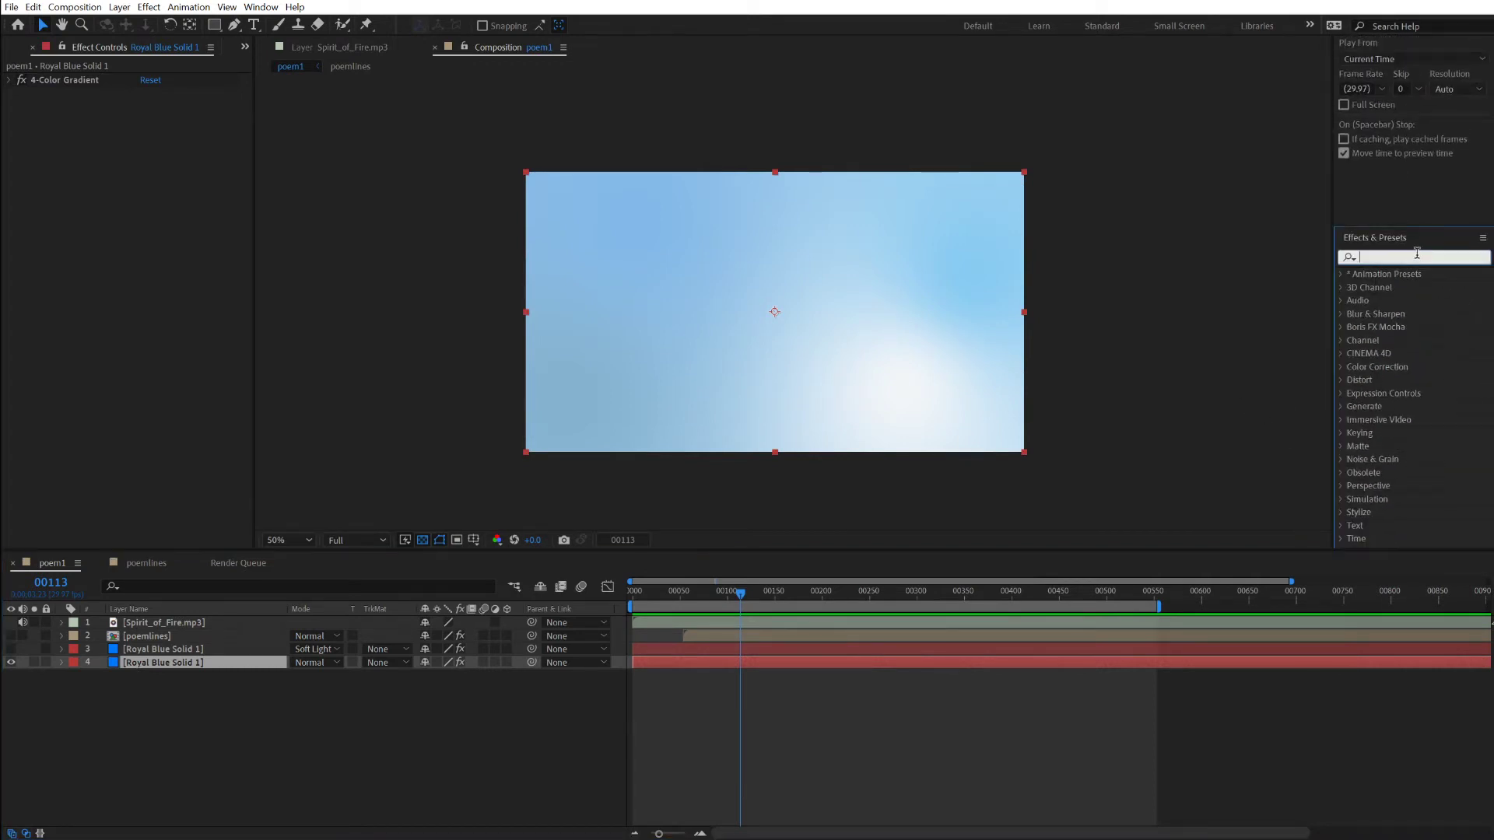
text(gradie)
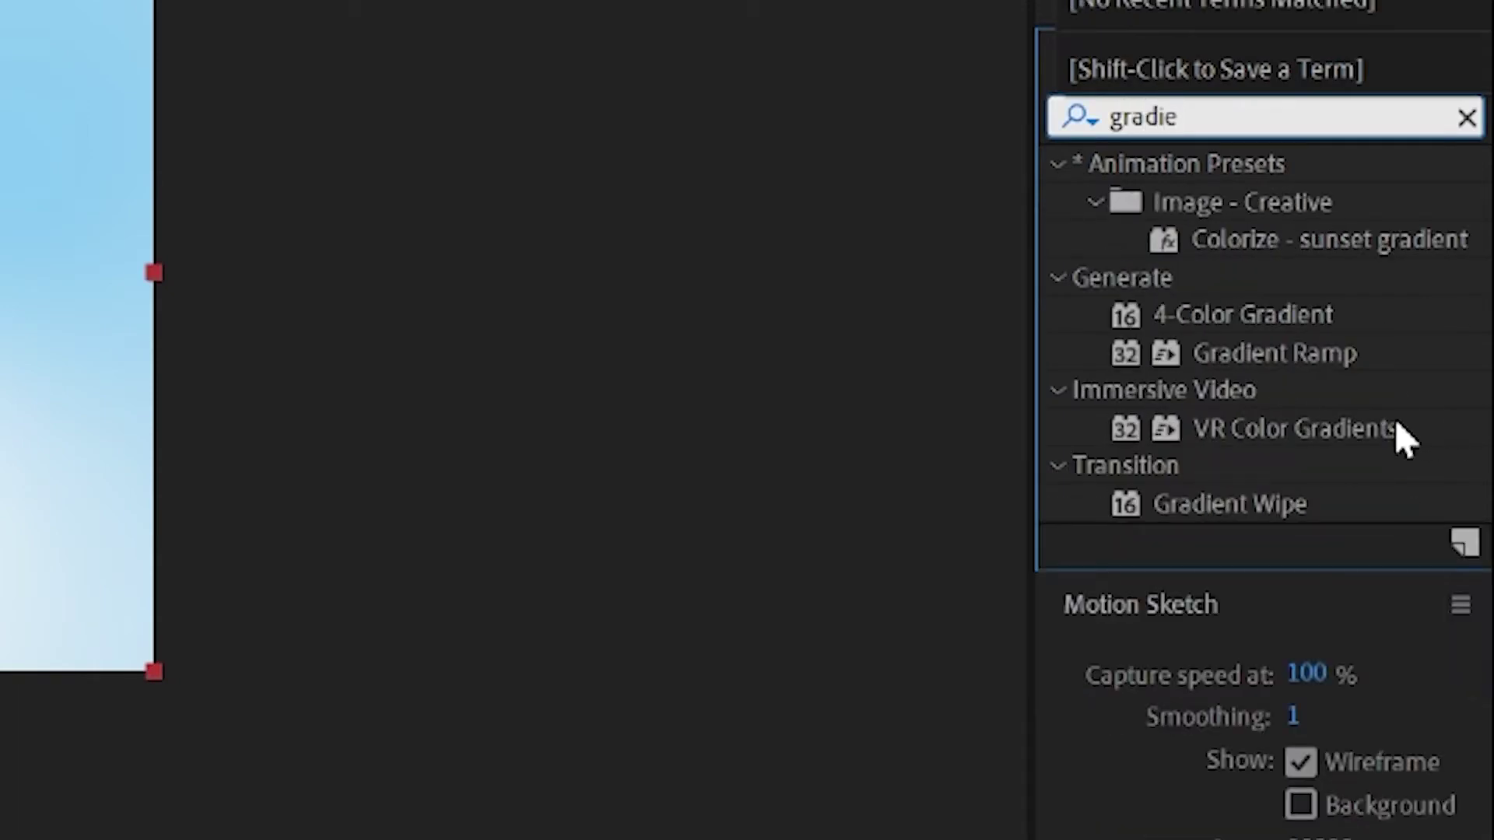
double_click(1179, 314)
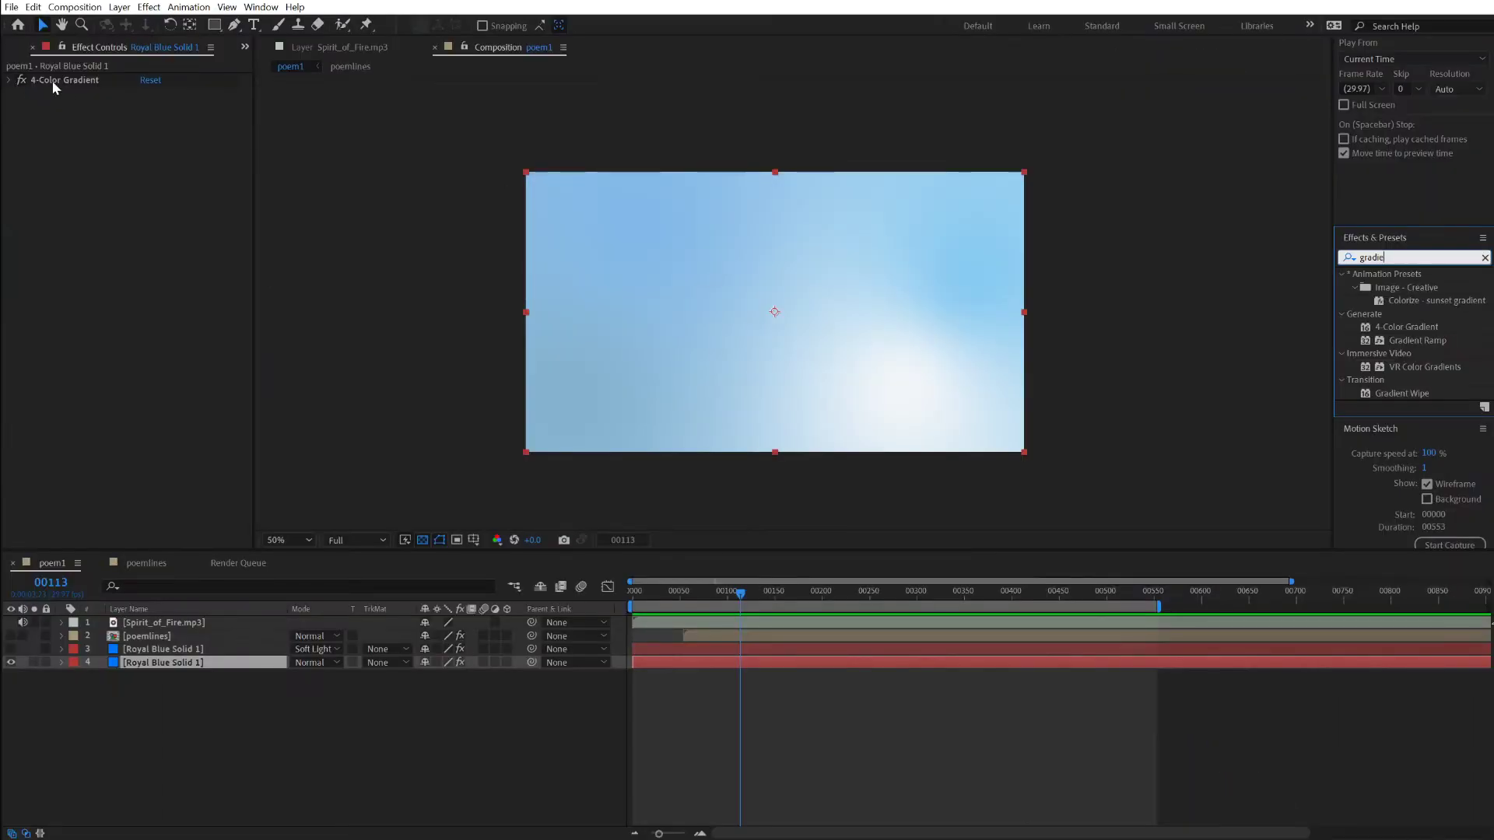
Step: Select the 4-Color Gradient effect to show its colour points, dismissing a stray new-layer menu
click(53, 81)
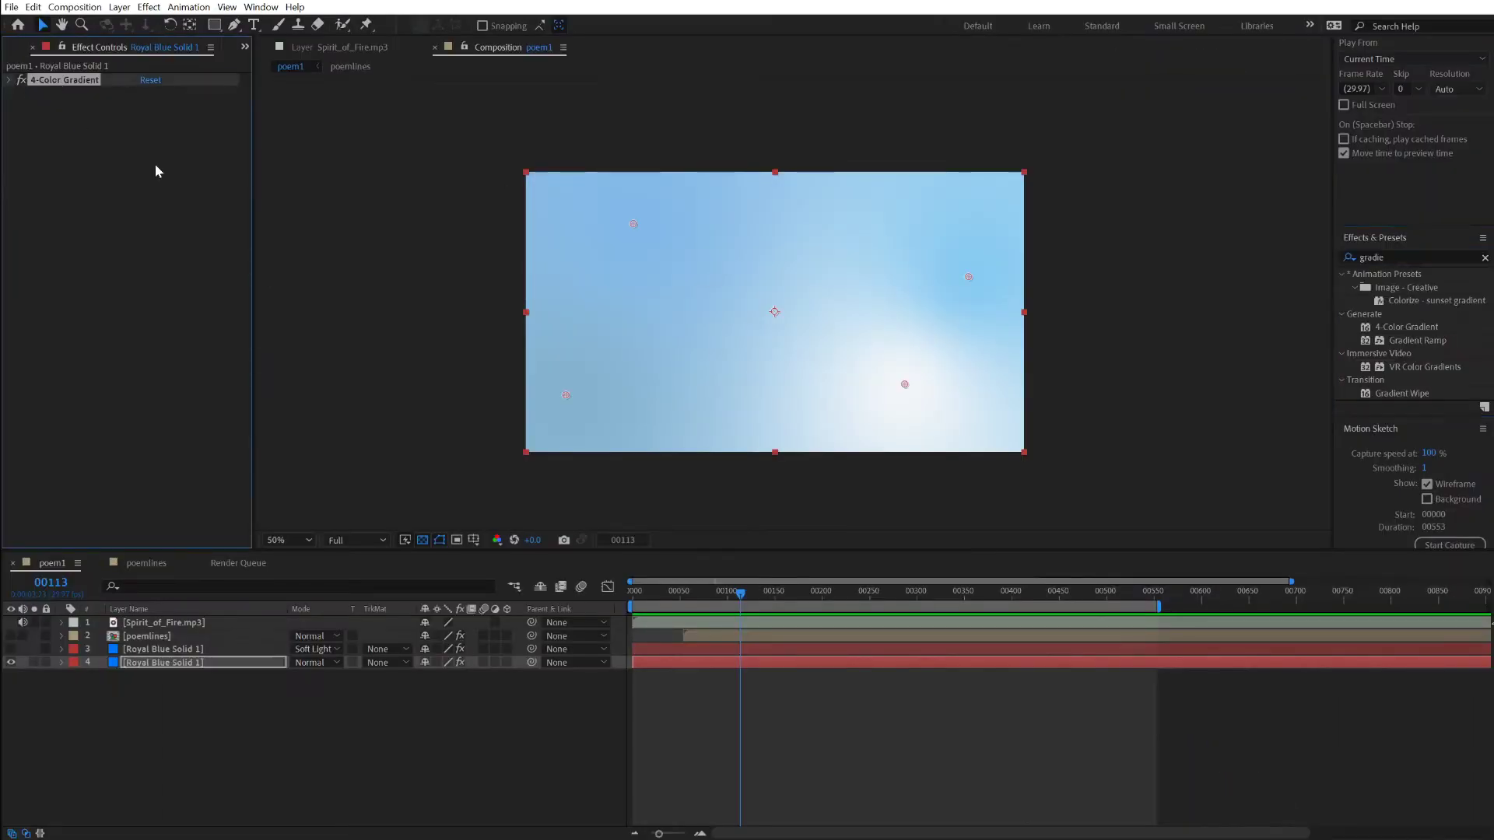
right_click(283, 732)
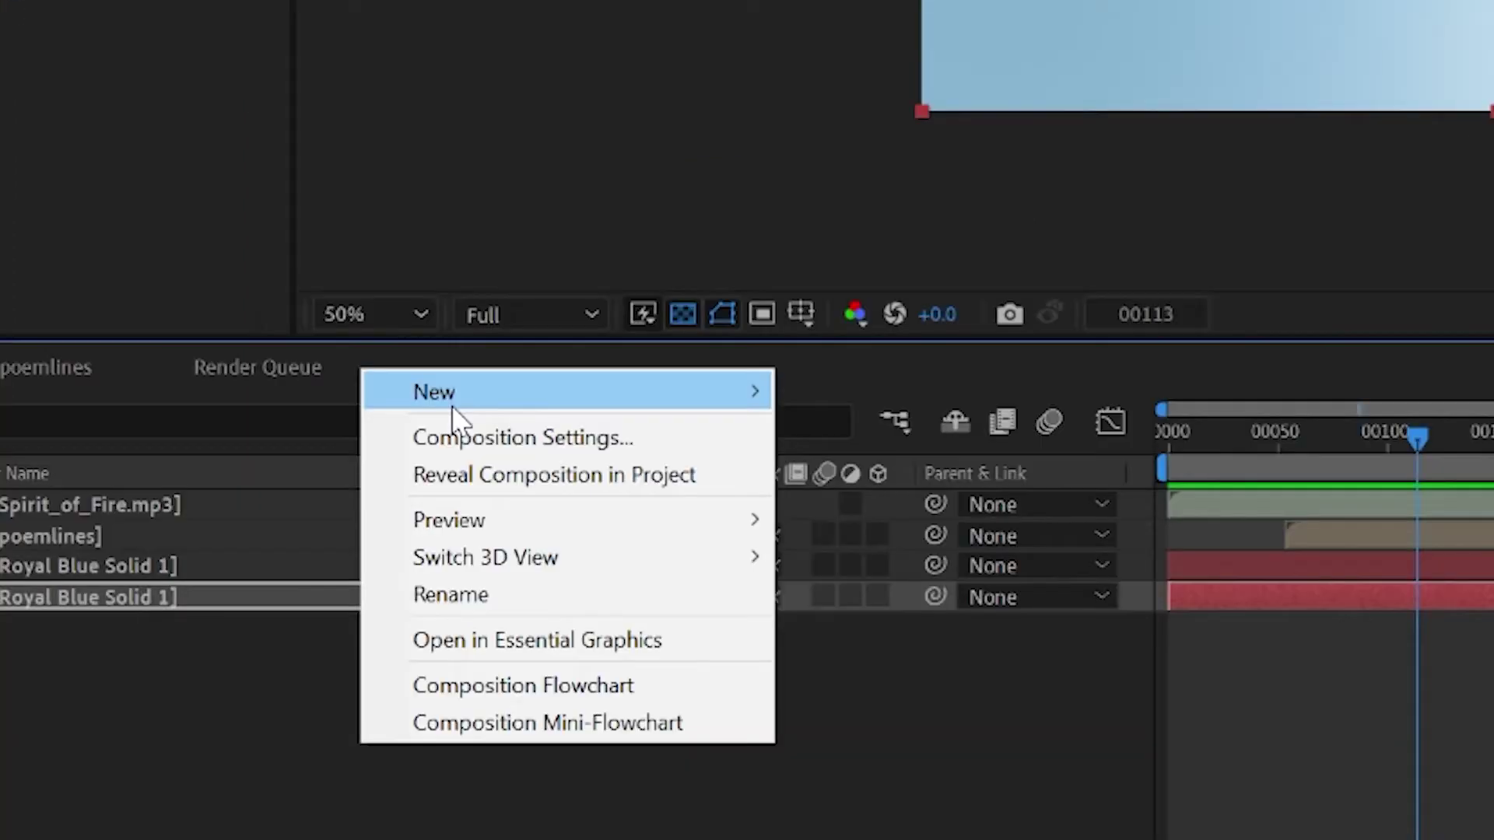
mouse_move(402, 580)
click(338, 820)
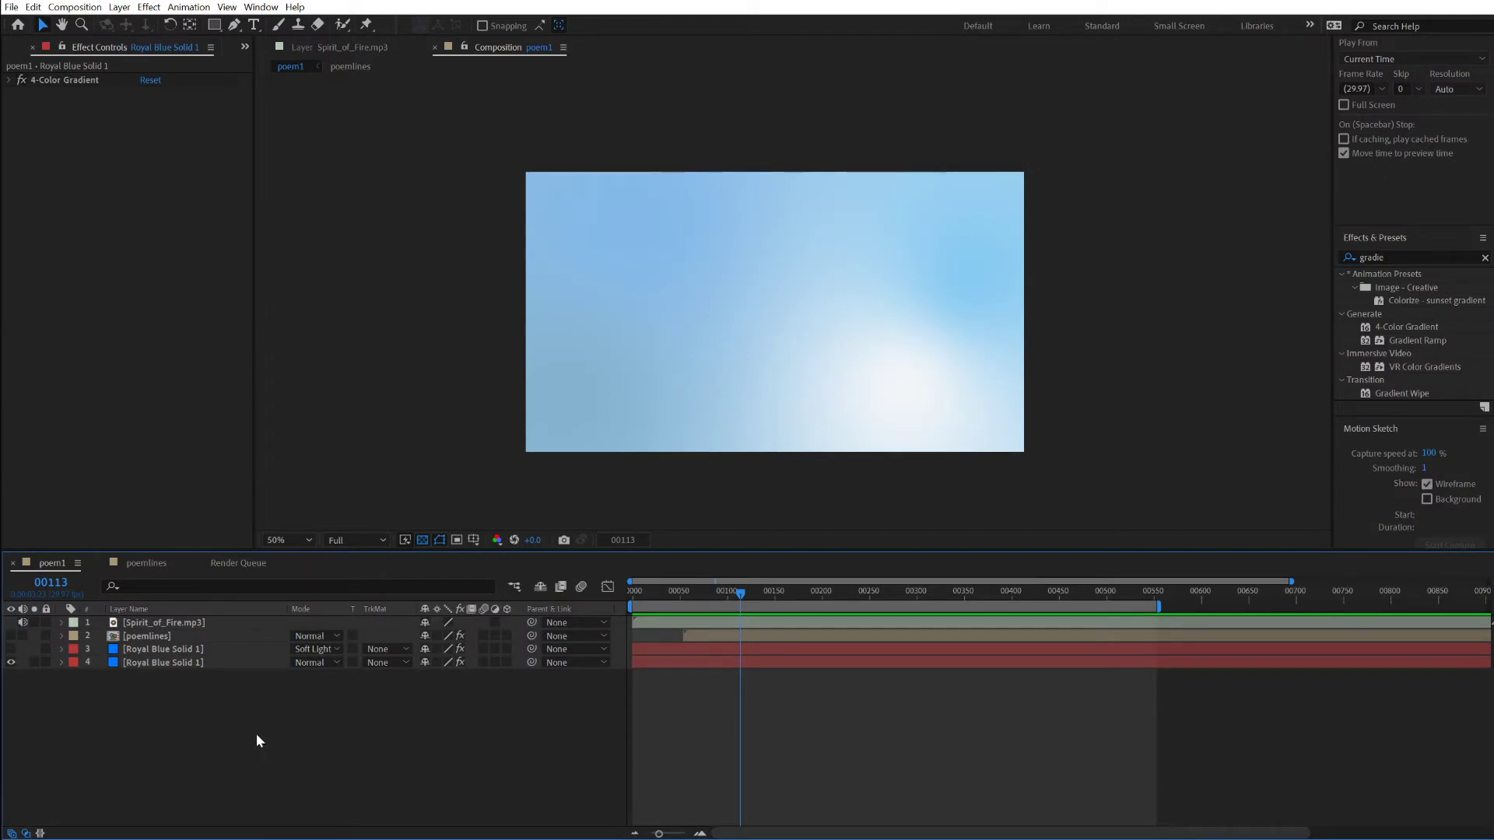
click(56, 80)
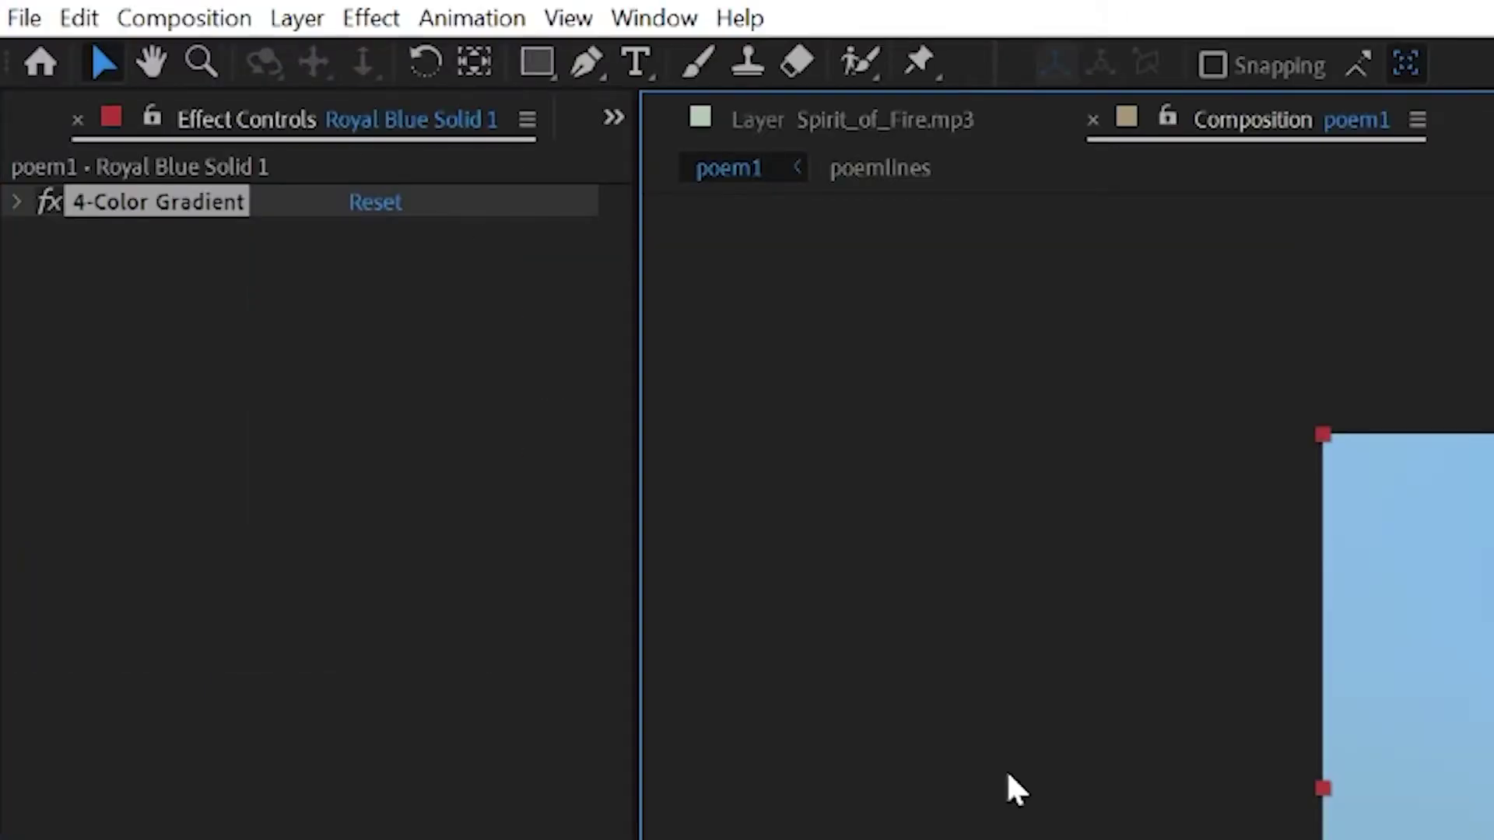
Step: Expand 4-Color Gradient and set Color 4 to a light pink (FFB1B1)
click(17, 202)
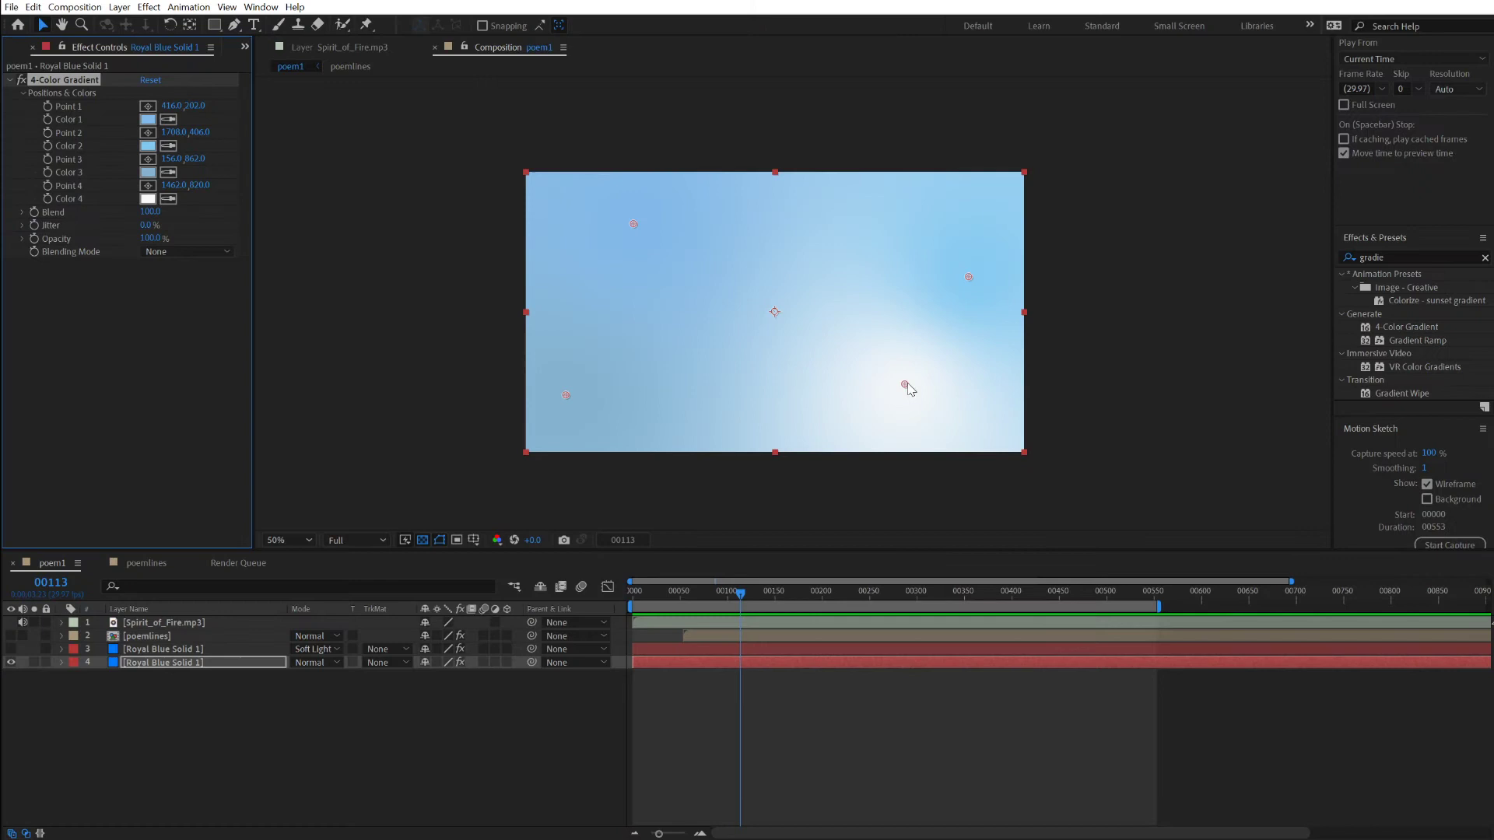
click(904, 389)
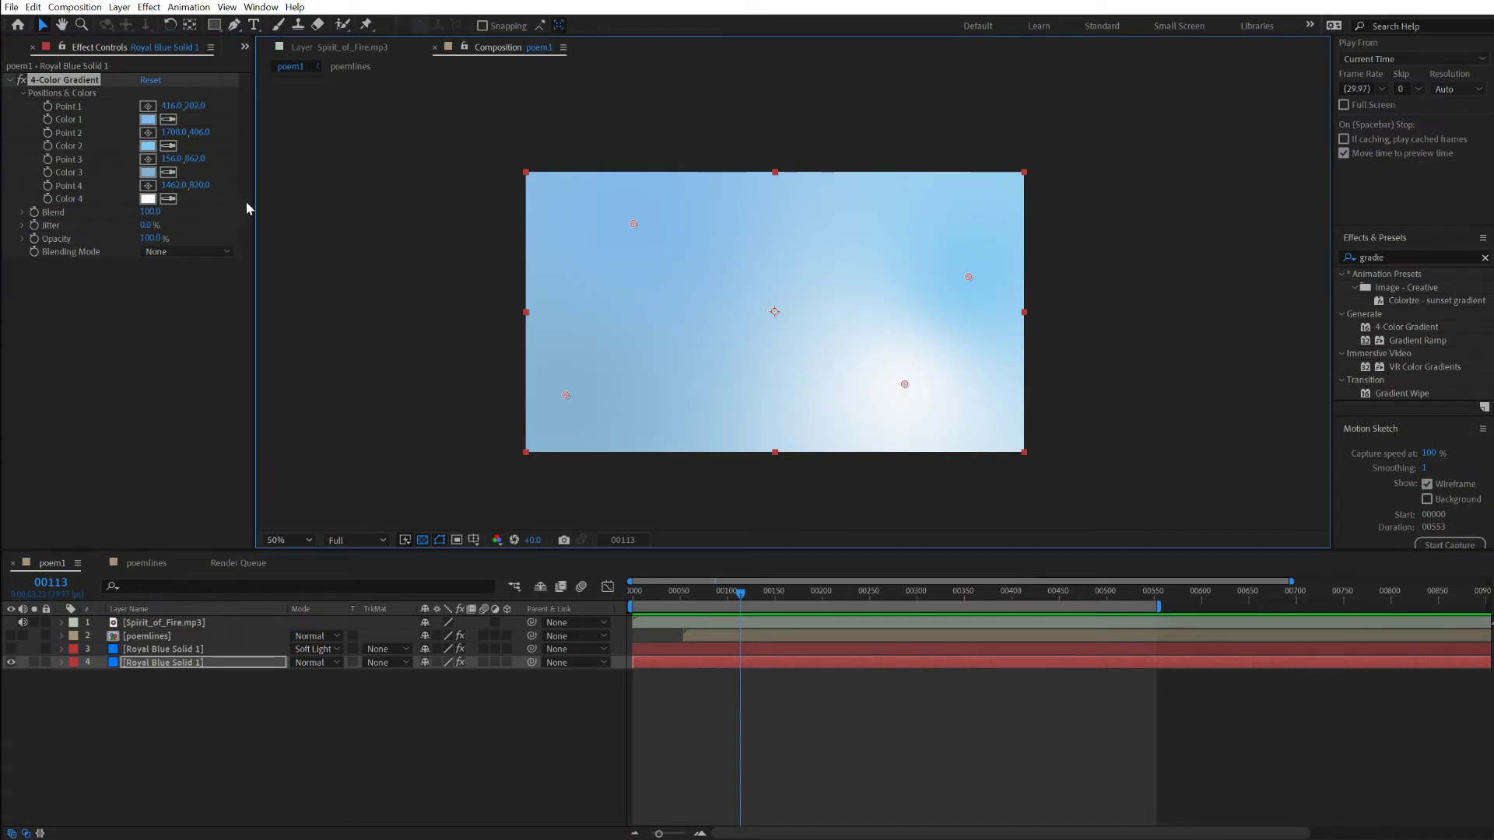
click(148, 198)
click(1101, 287)
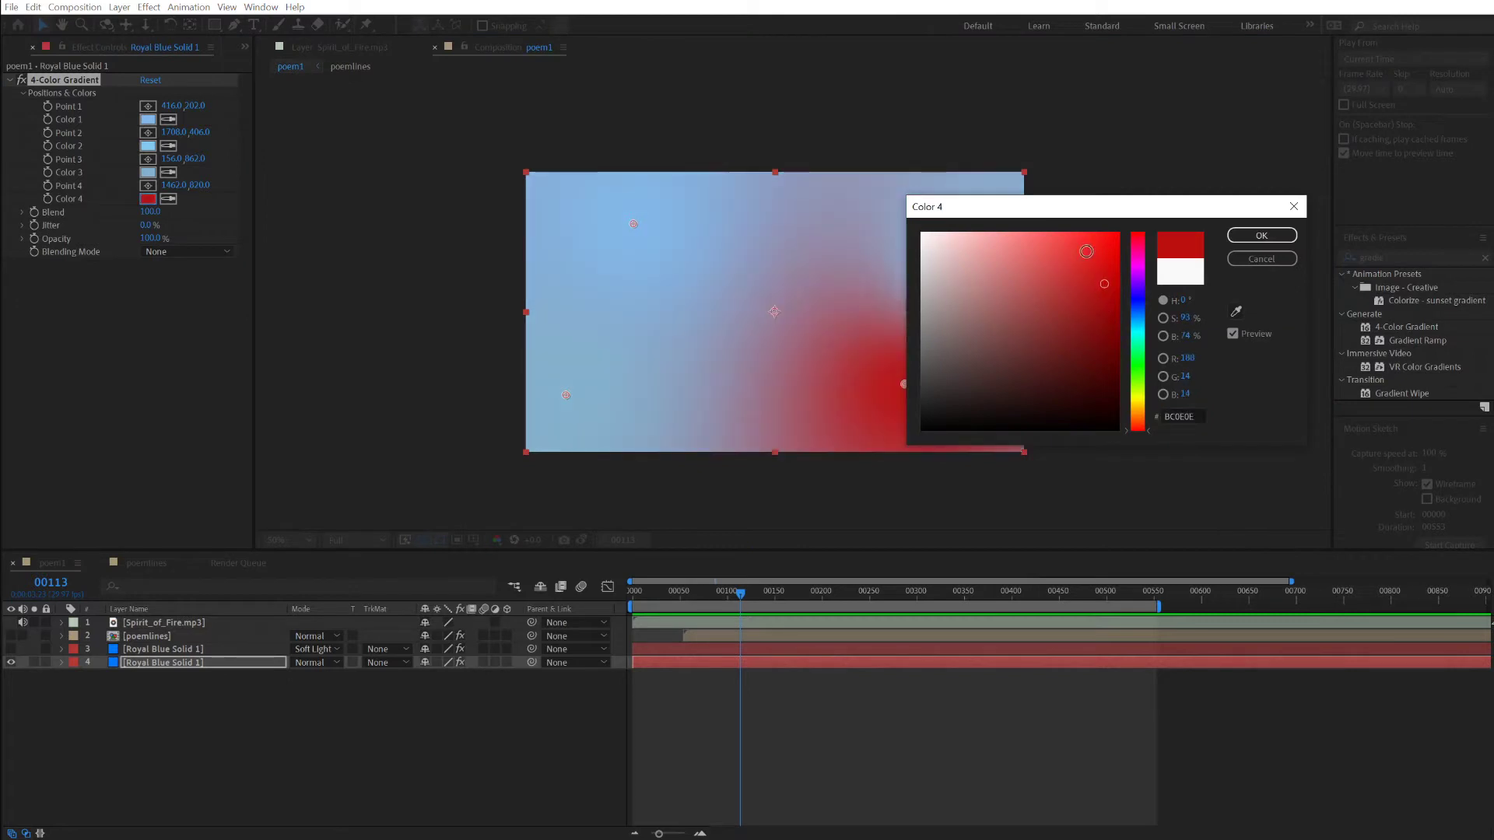
drag(1066, 211, 1251, 231)
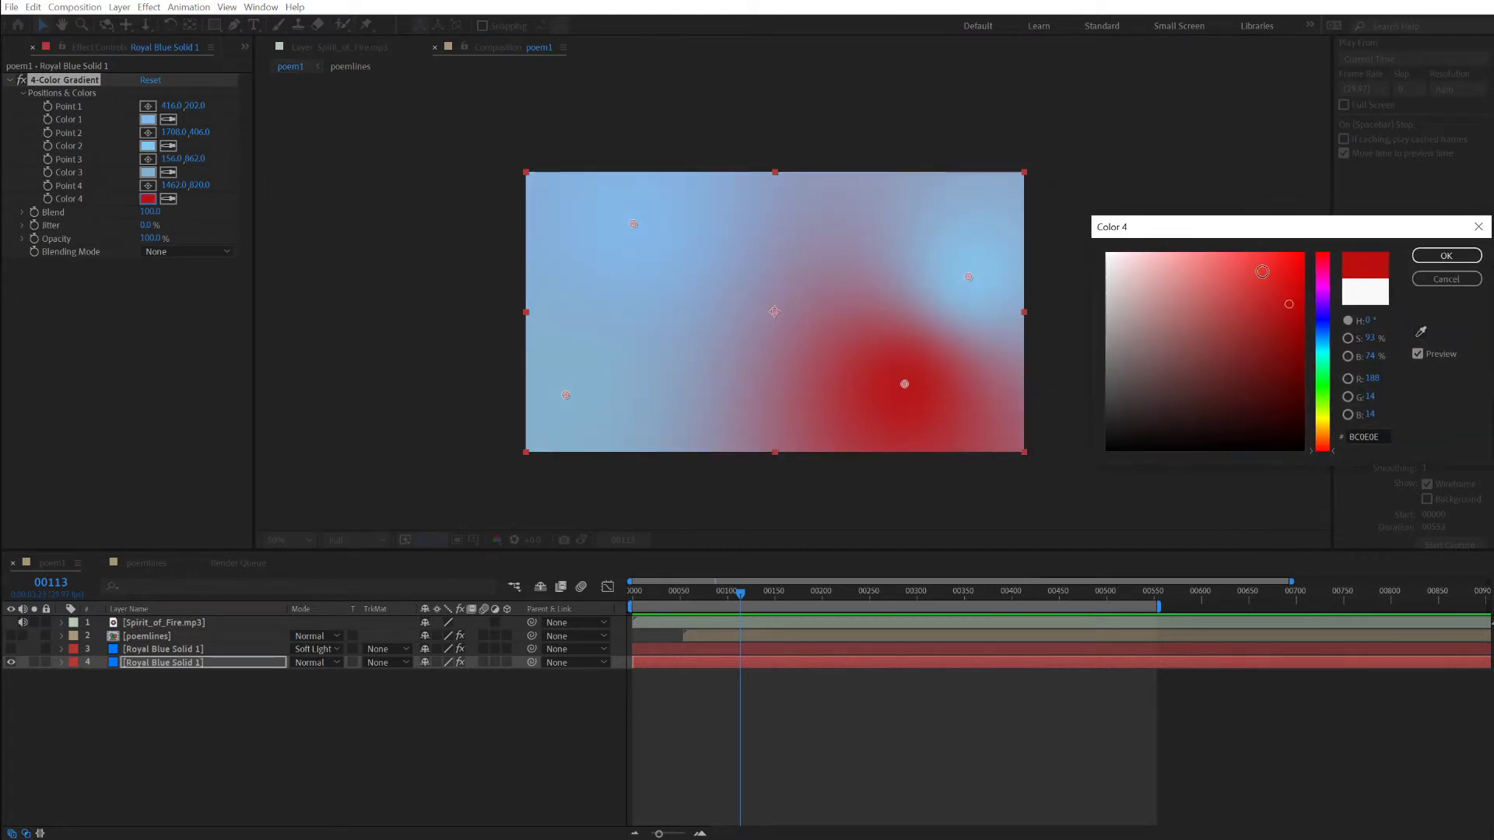
drag(1285, 306, 1166, 253)
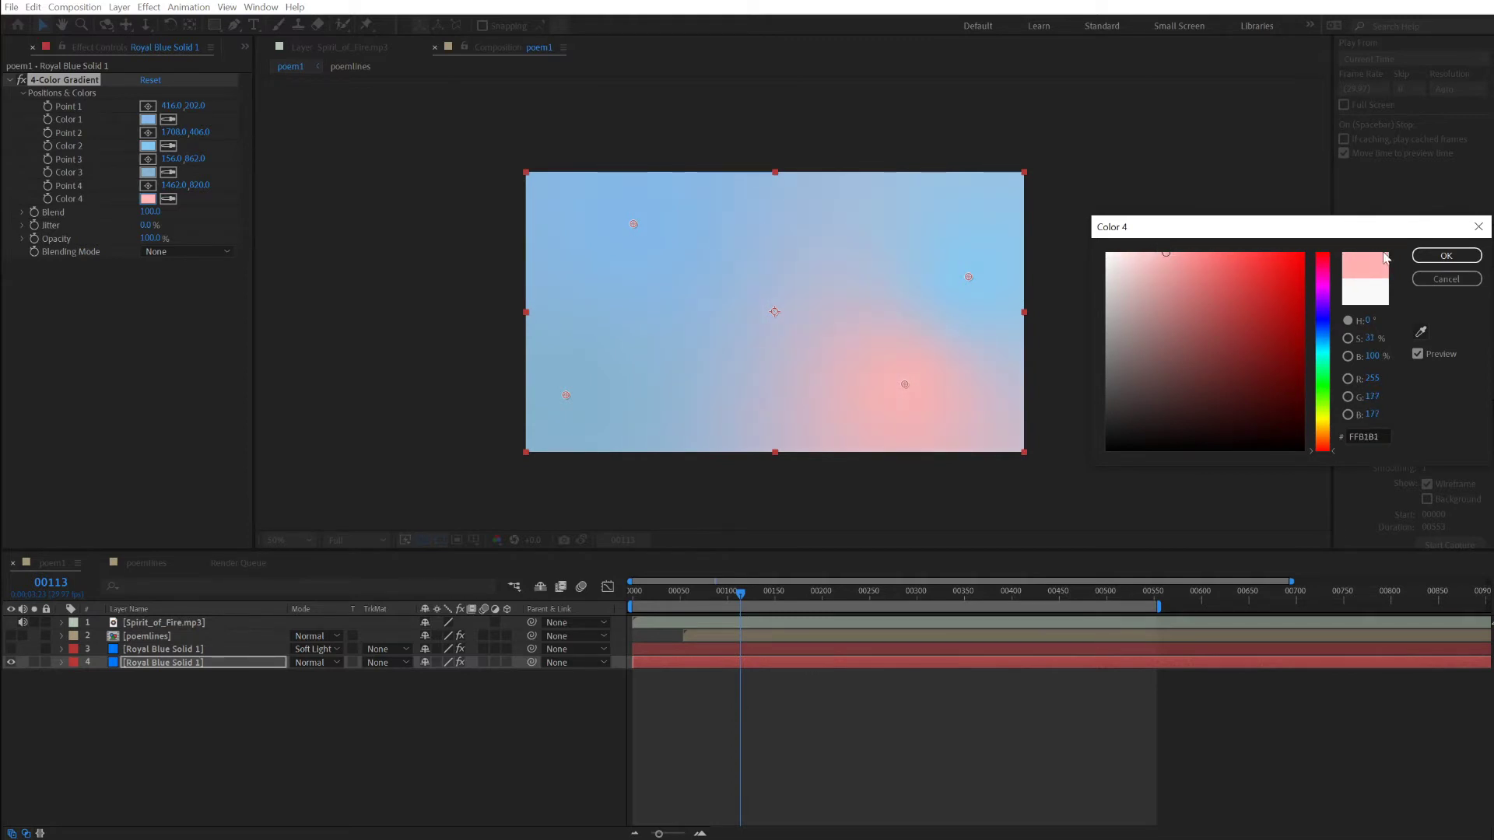
click(1446, 256)
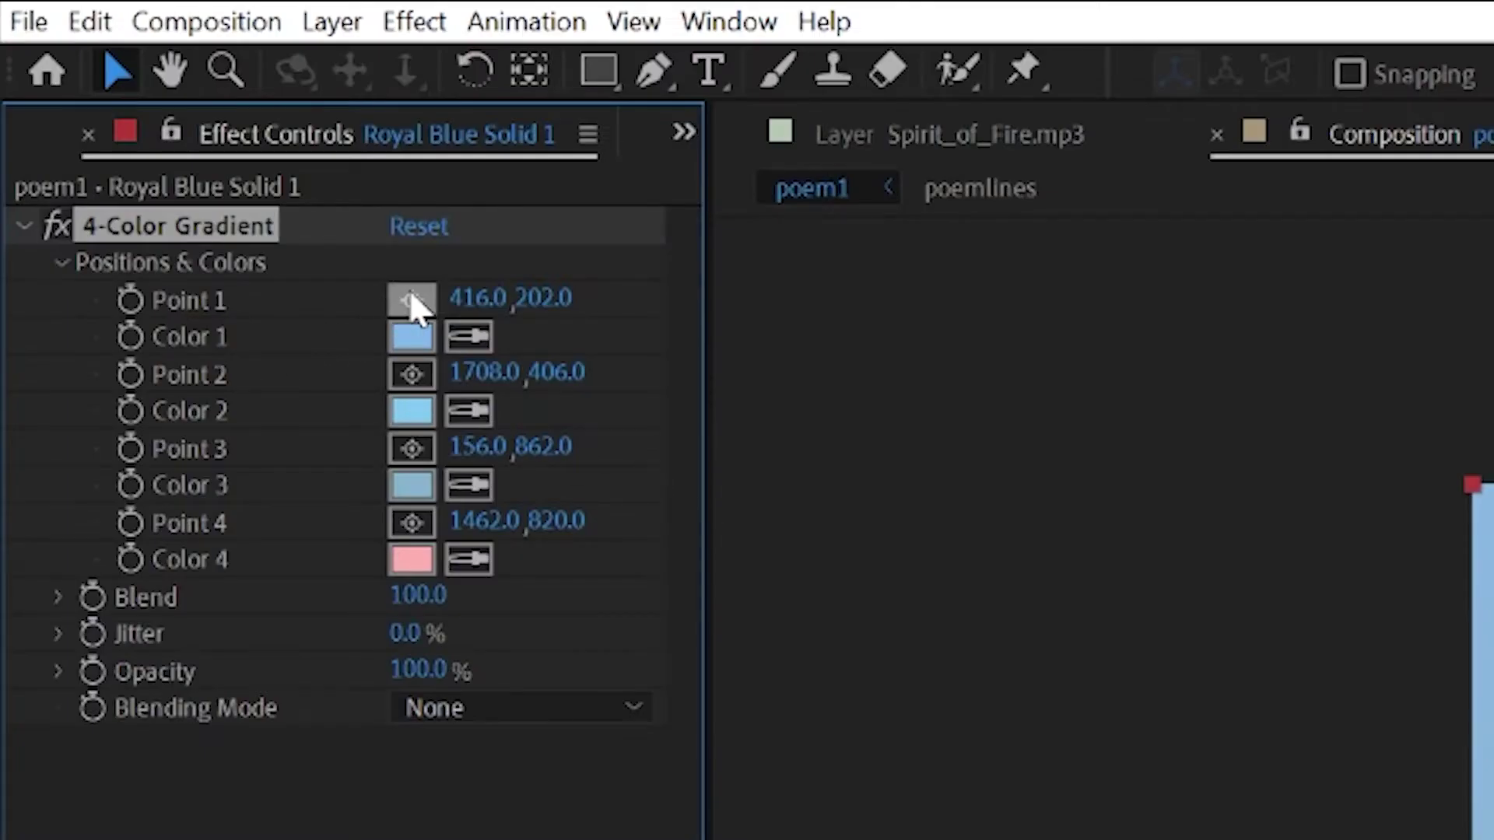
Step: Try repositioning gradient Points 1, 3 and 4, keeping Point 4 at the lower-right sun position
click(412, 300)
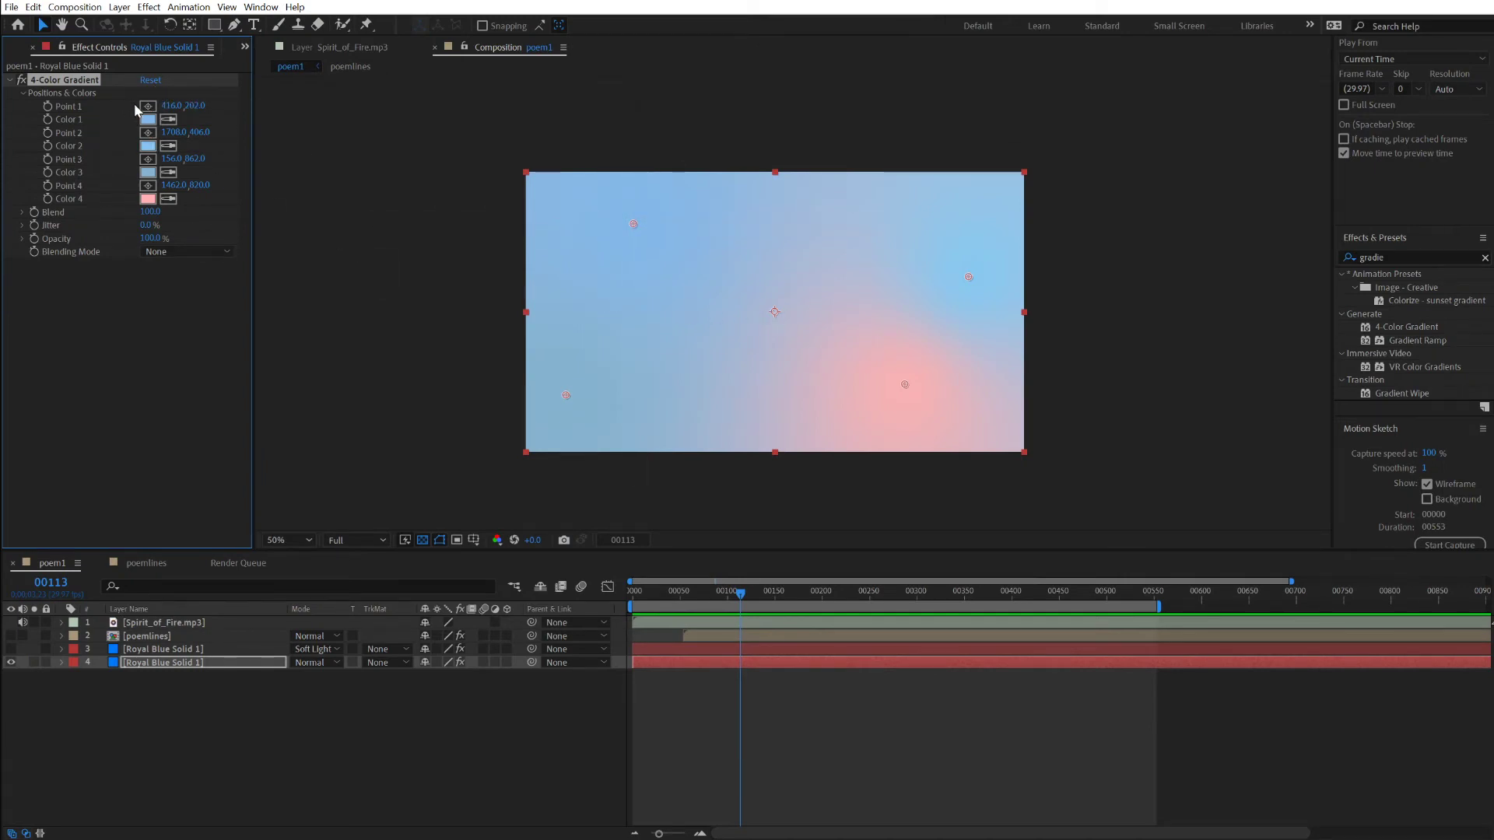
click(148, 106)
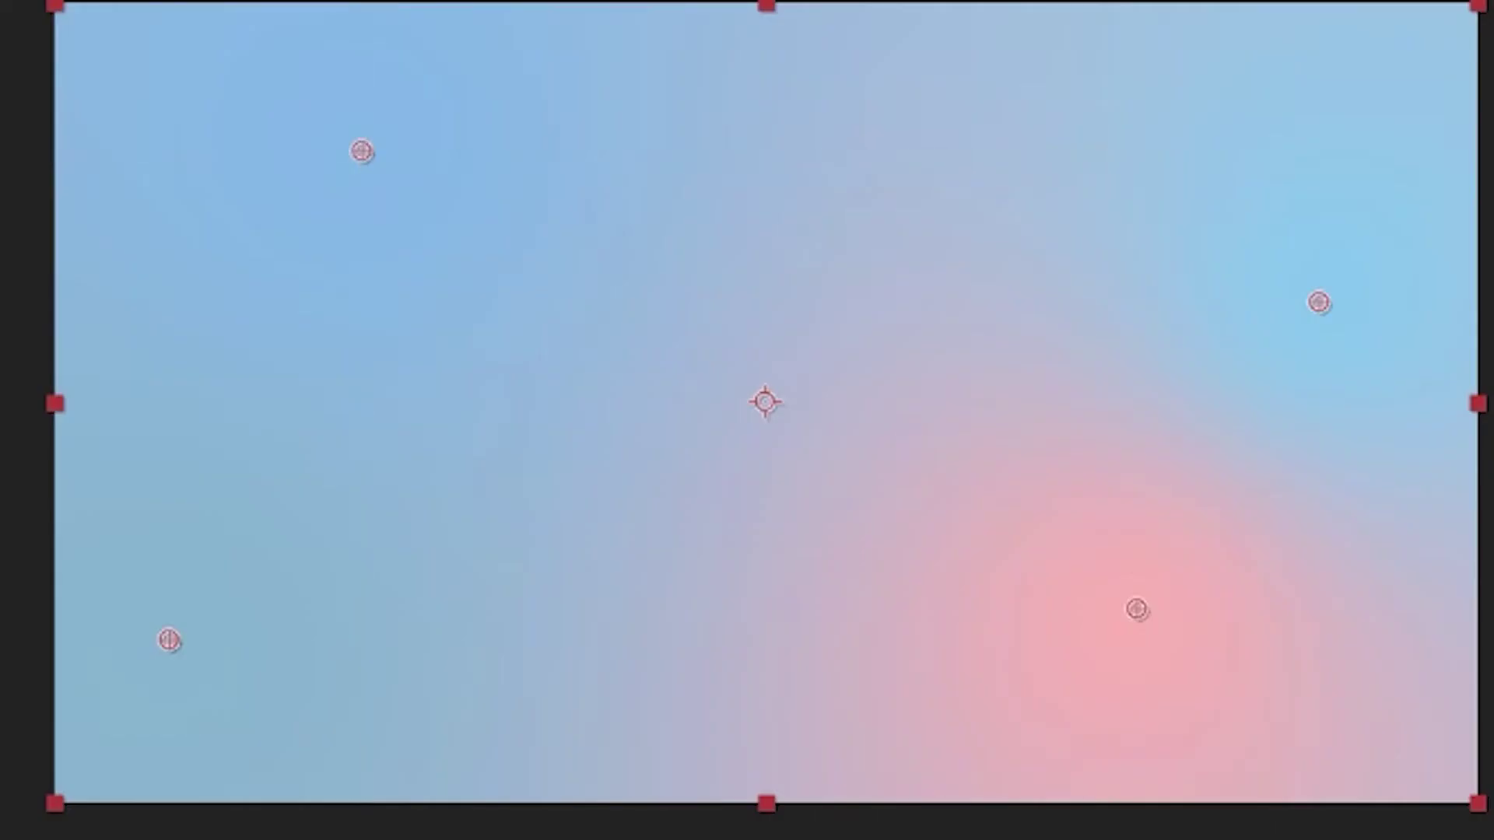
click(1319, 302)
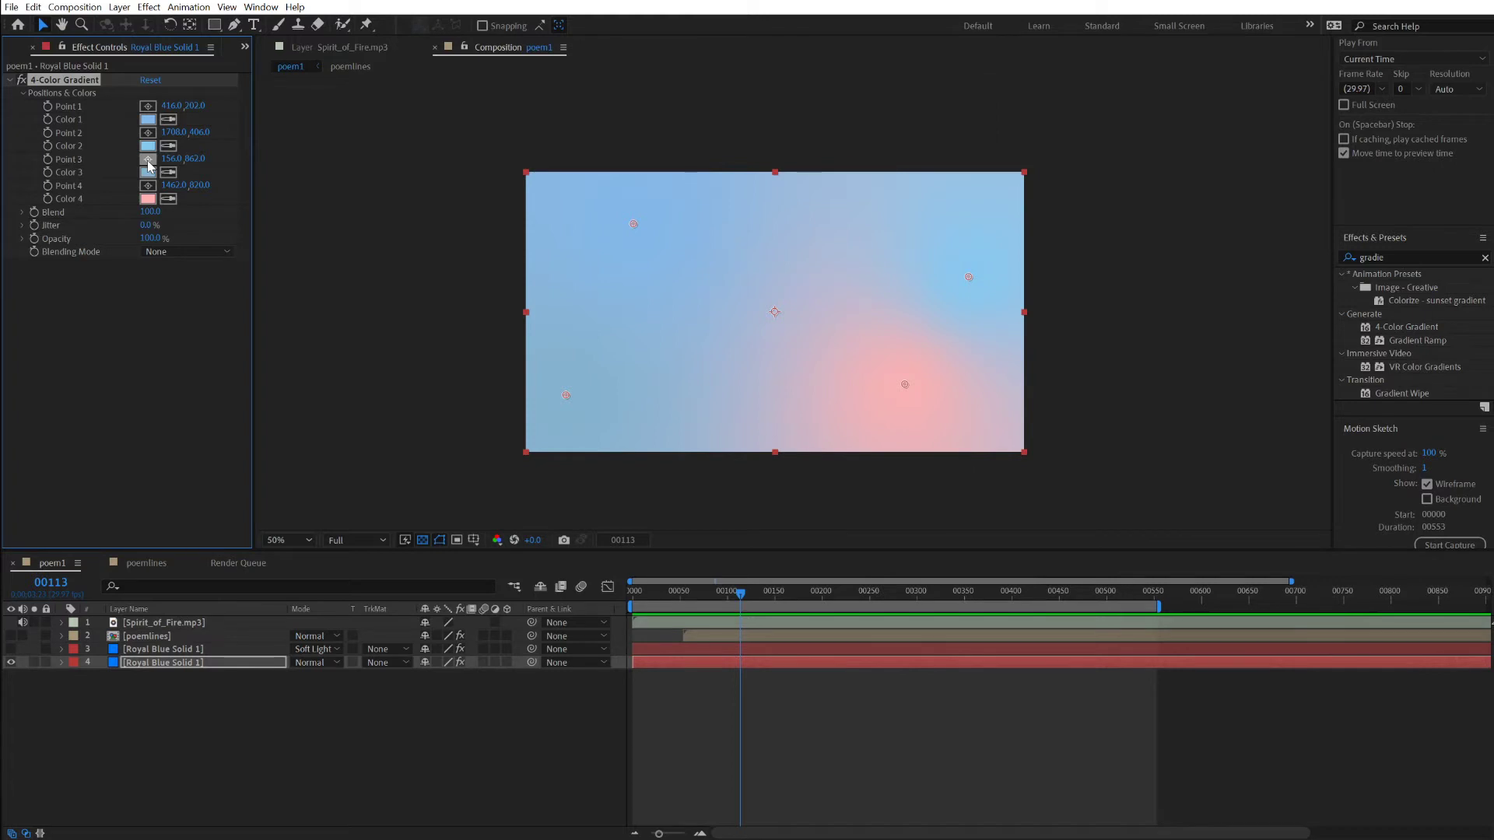
click(148, 159)
click(148, 186)
click(905, 384)
Step: Set gradient Color 1 to the blue 629DD2
click(148, 107)
click(151, 126)
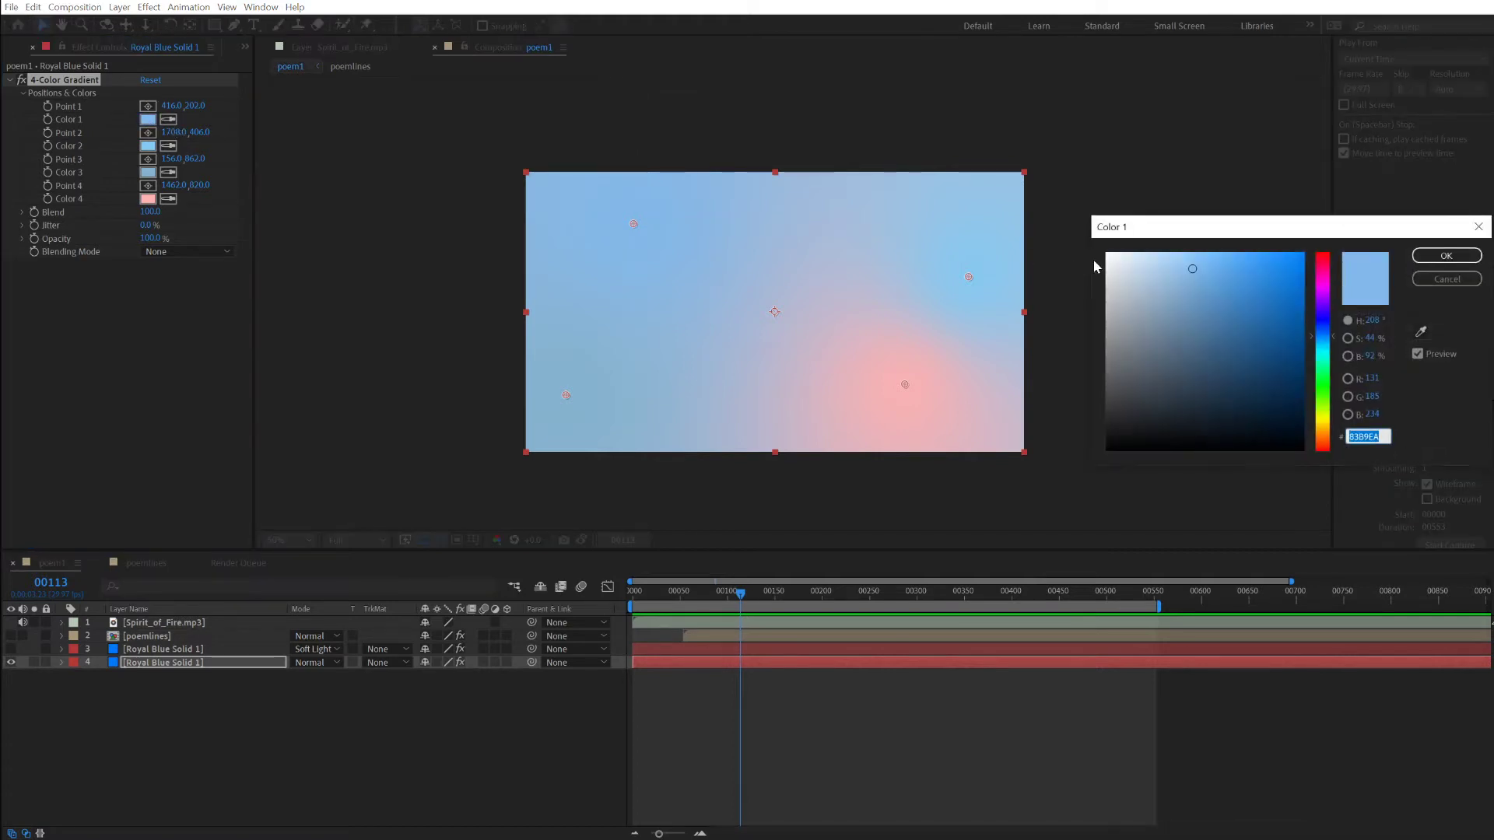
mouse_move(1191, 272)
mouse_down()
mouse_move(1140, 267)
mouse_move(1210, 287)
mouse_up()
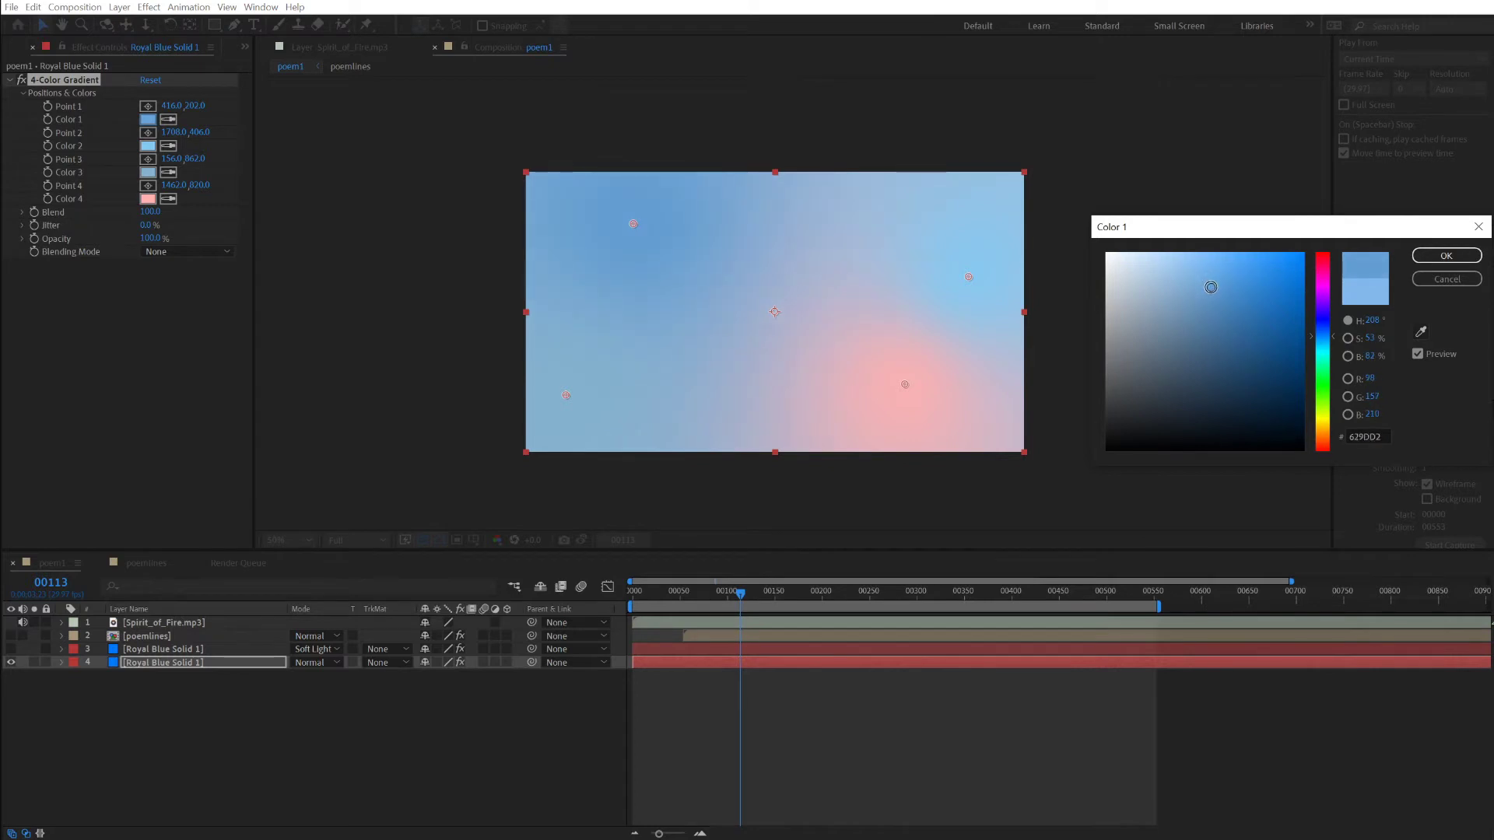
click(1446, 255)
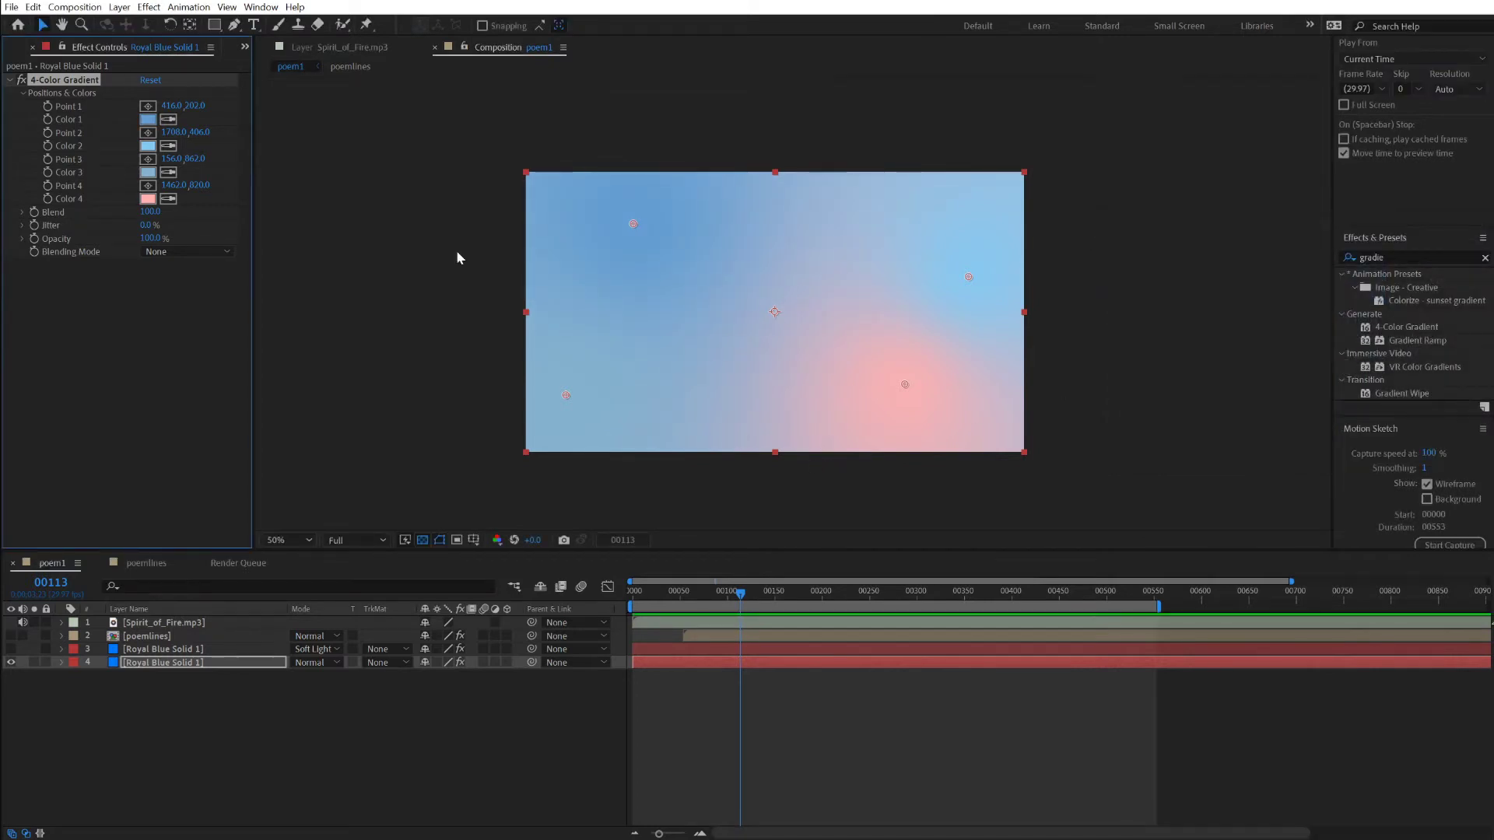
Step: Collapse 4-Color Gradient, make the cloud layer visible, select it and expand Fast Box Blur
click(10, 80)
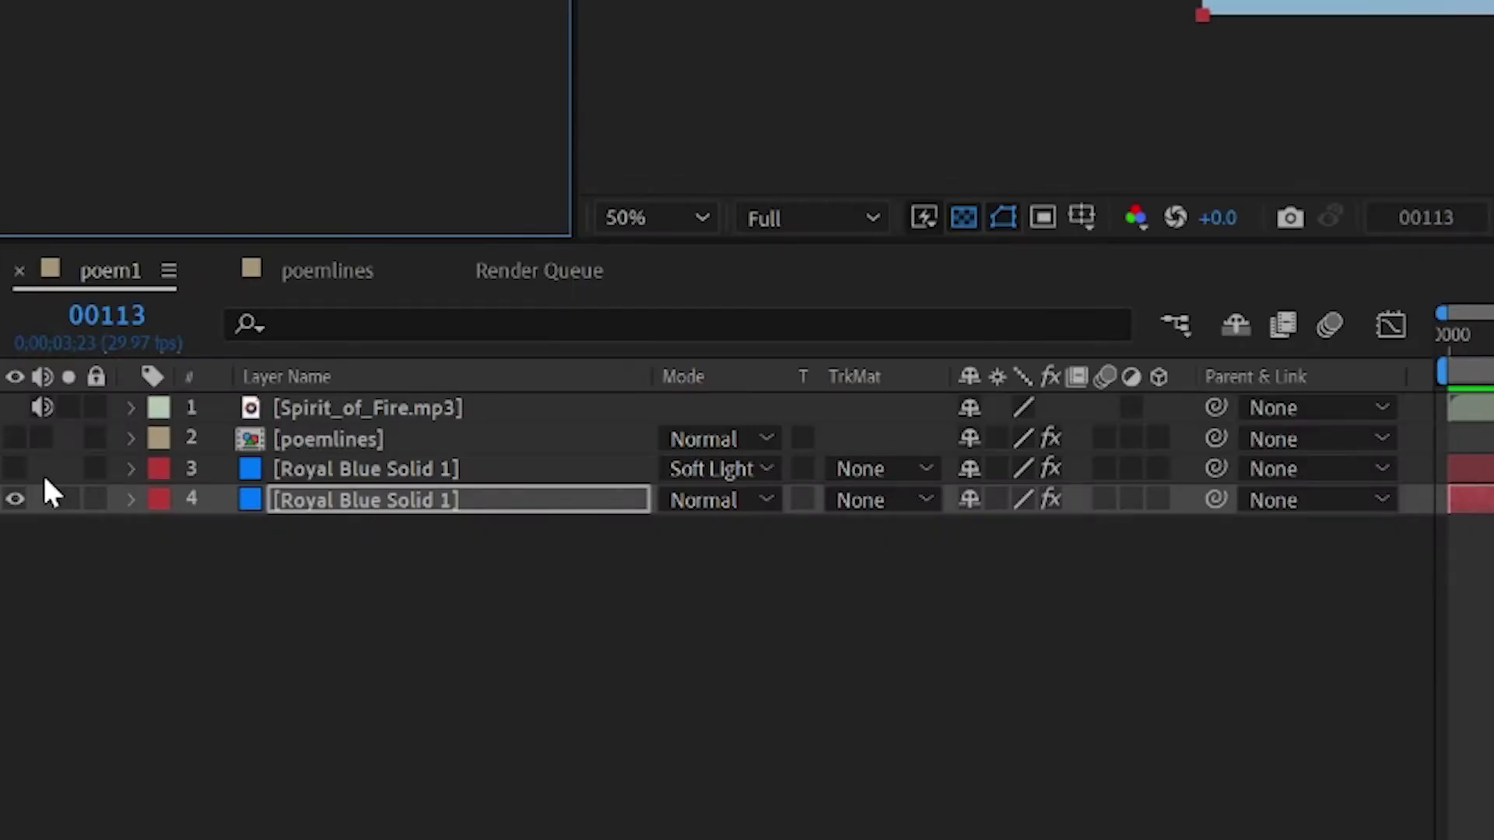
click(15, 468)
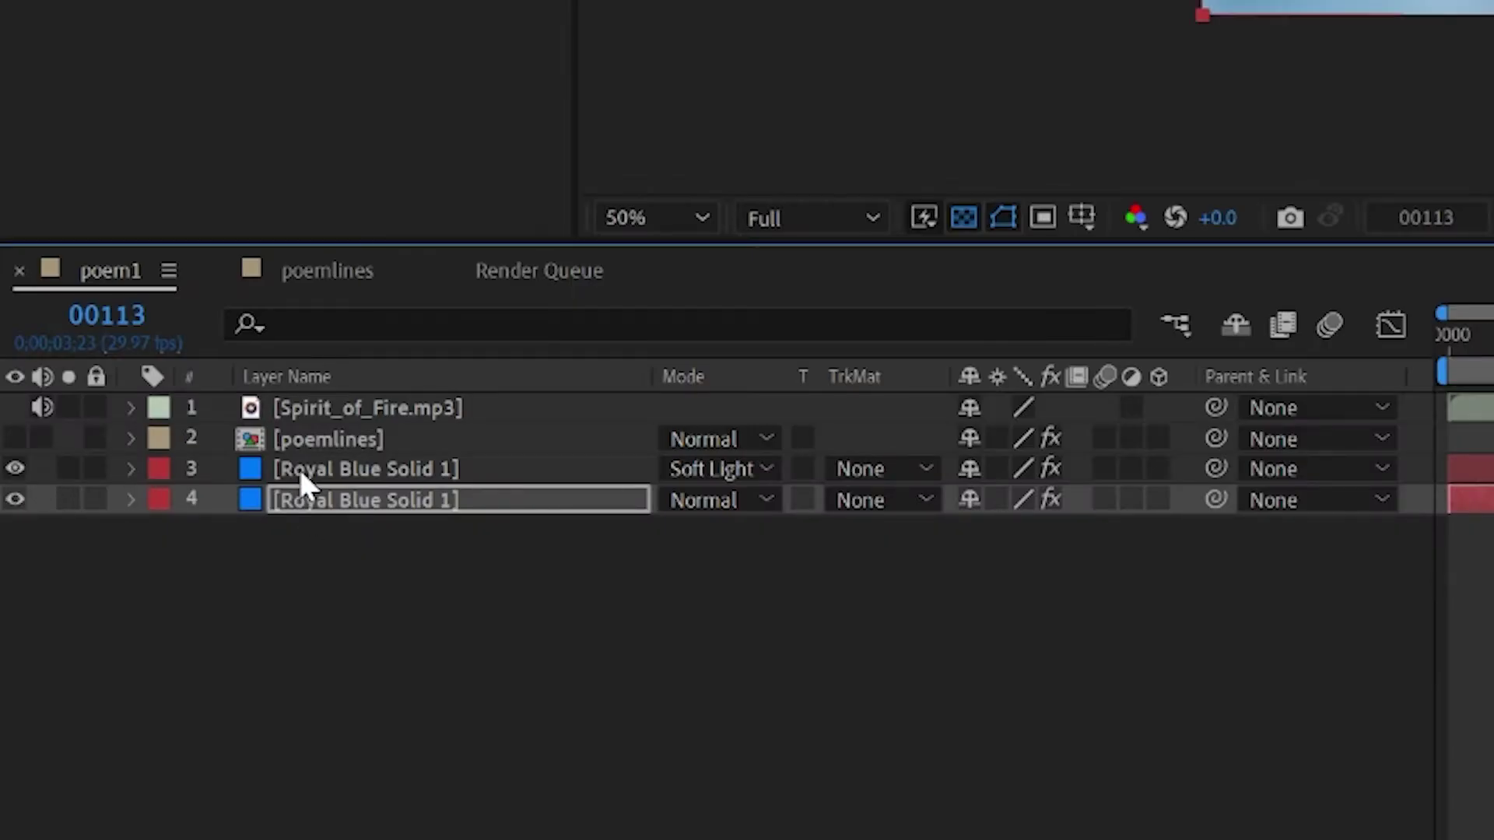
click(297, 466)
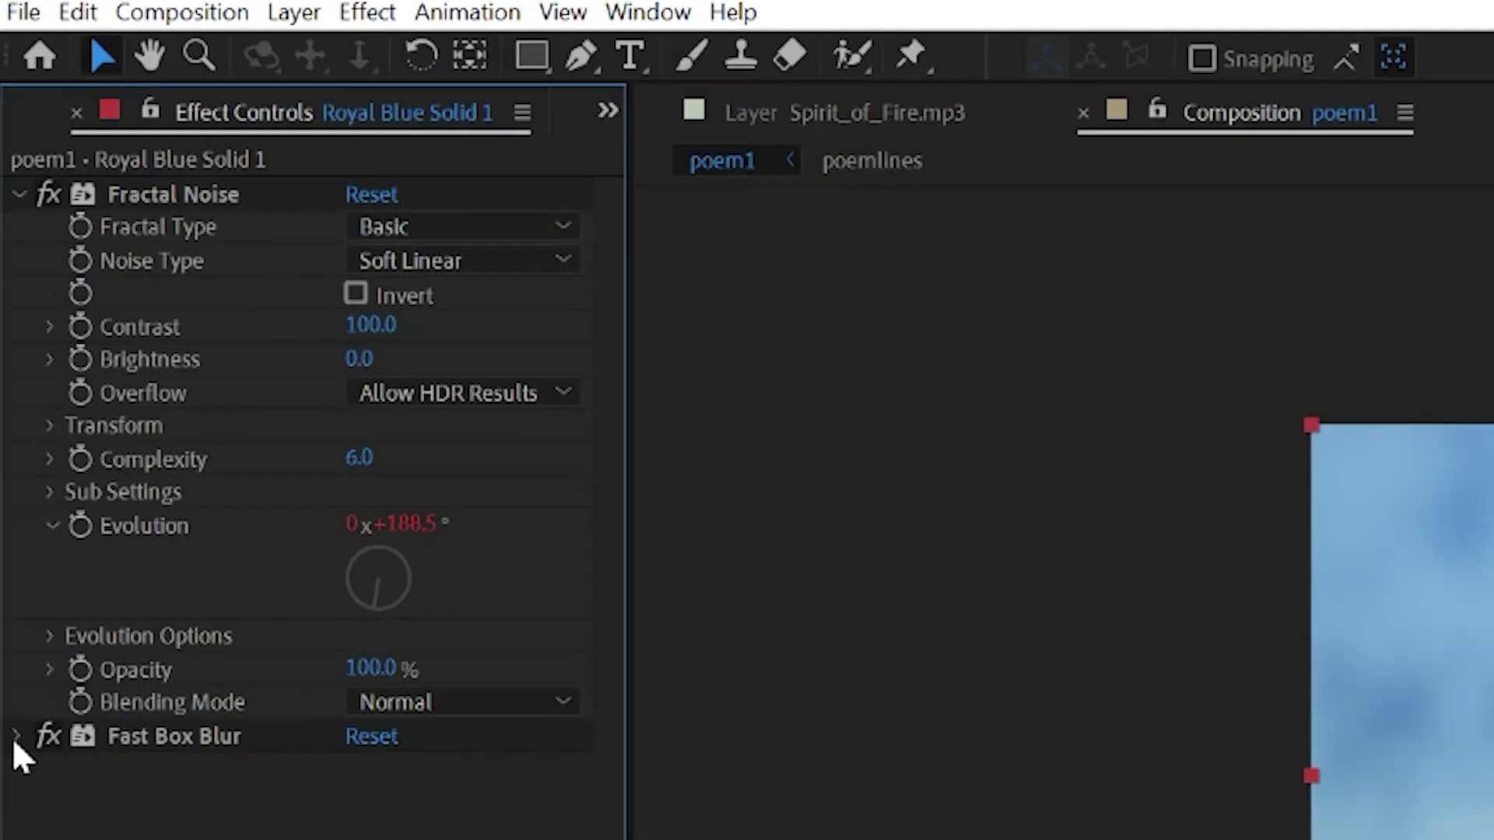
click(9, 297)
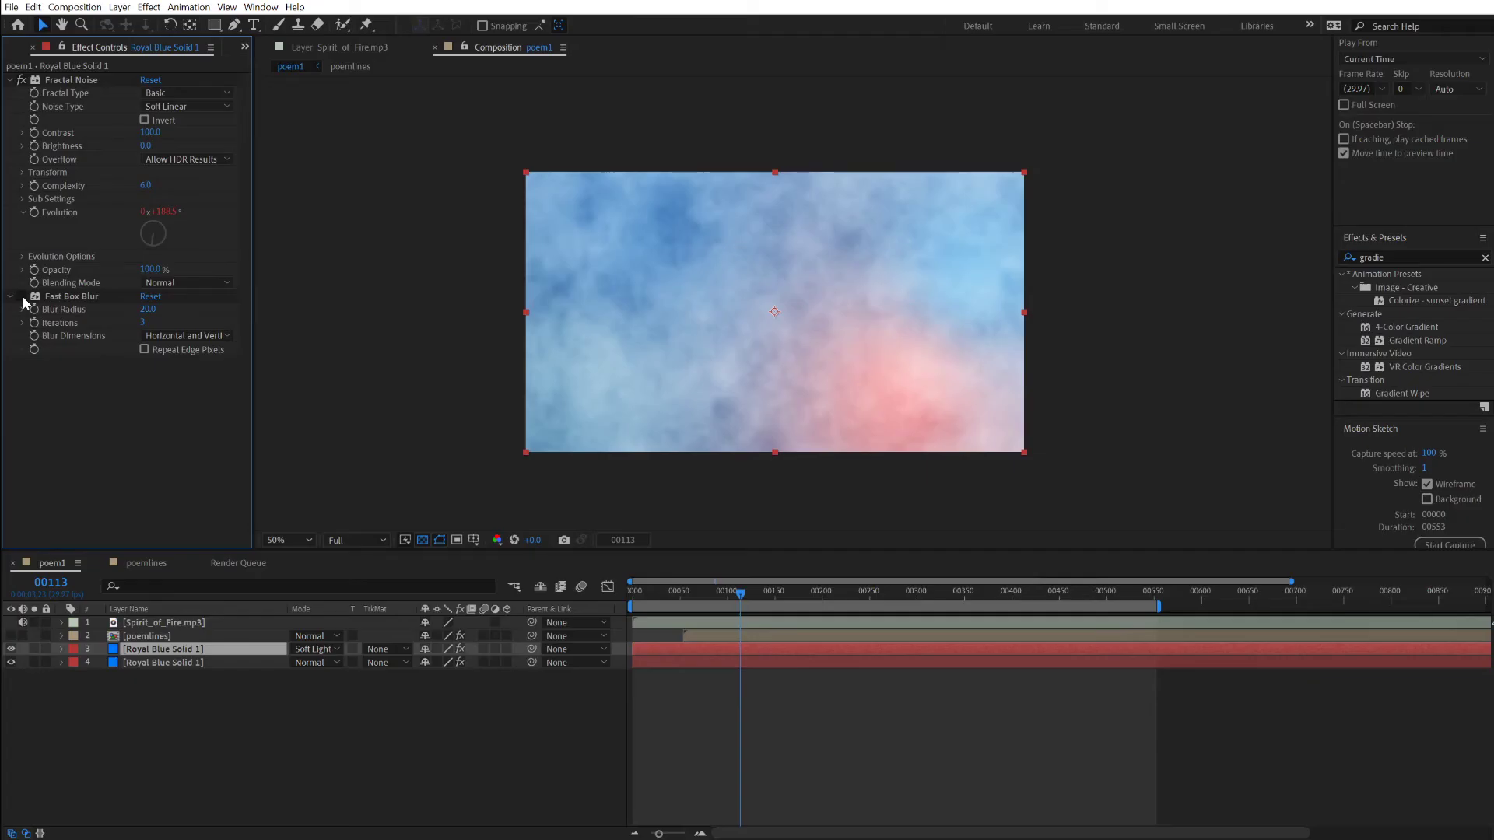
scroll(706, 319, up, 2)
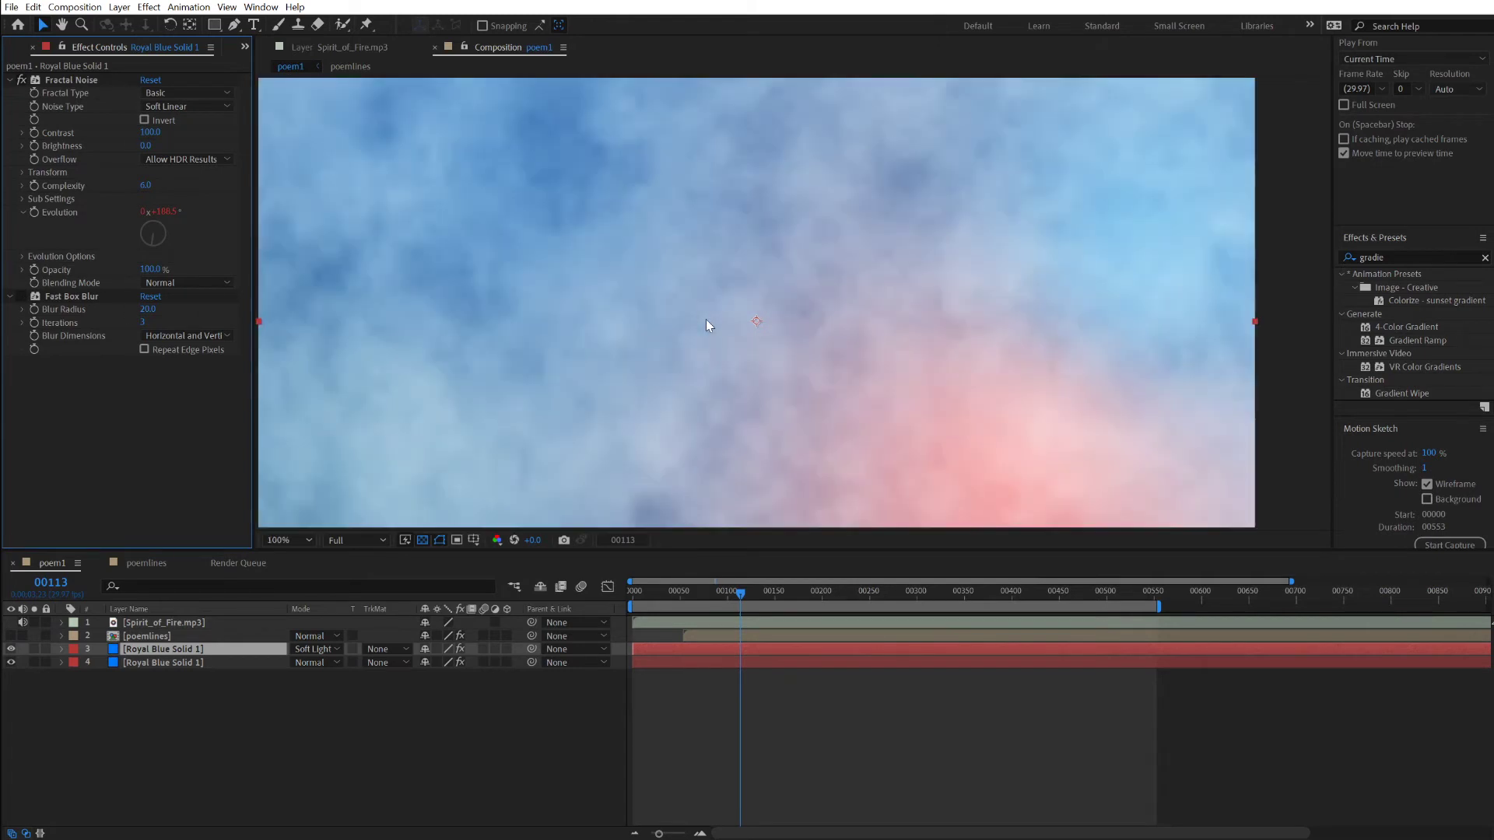
scroll(705, 320, down, 2)
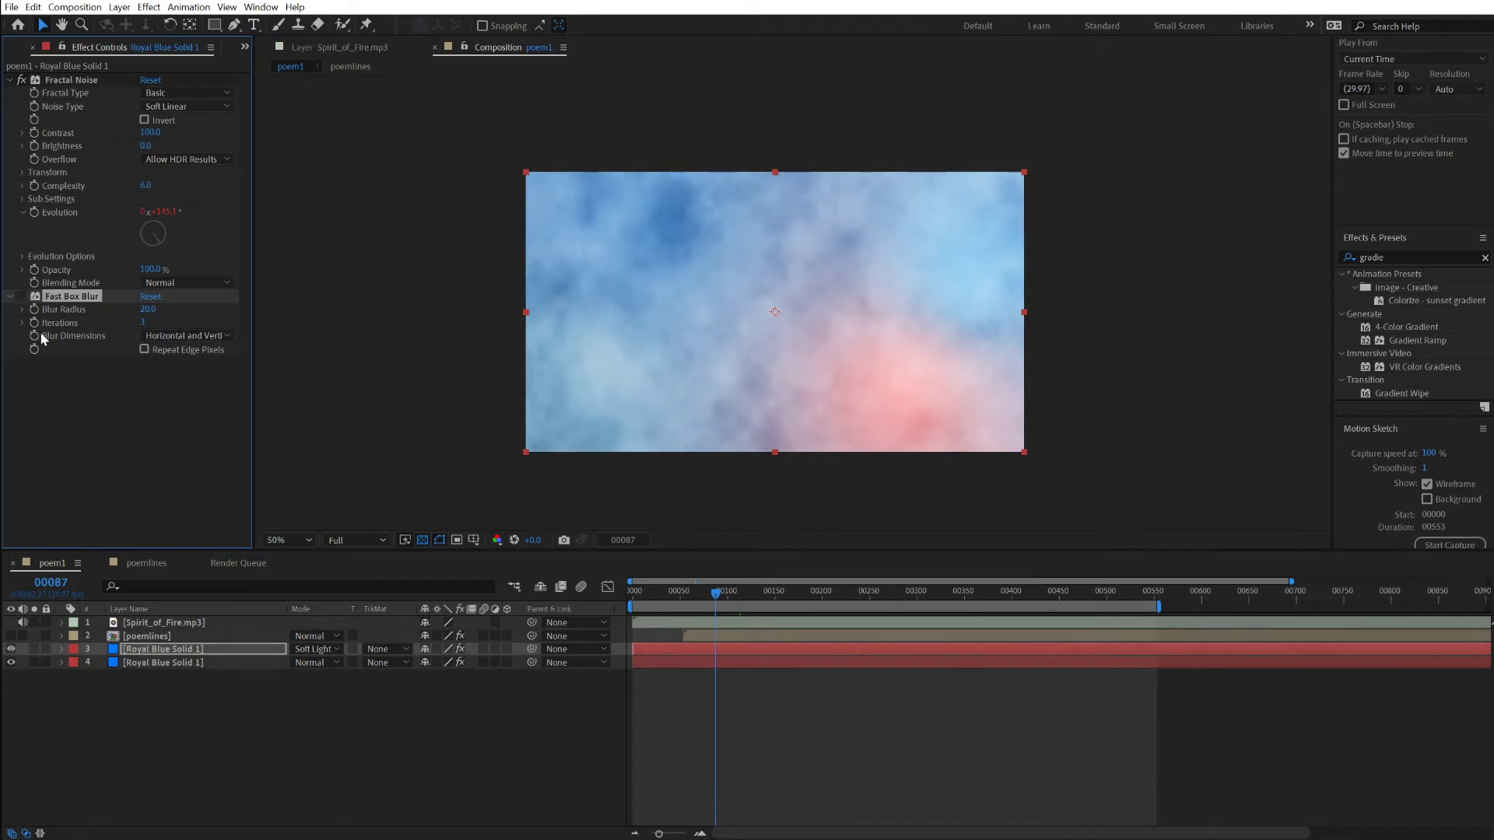
Step: Re-enable Fast Box Blur and try Iterations of 1, then 6
click(22, 295)
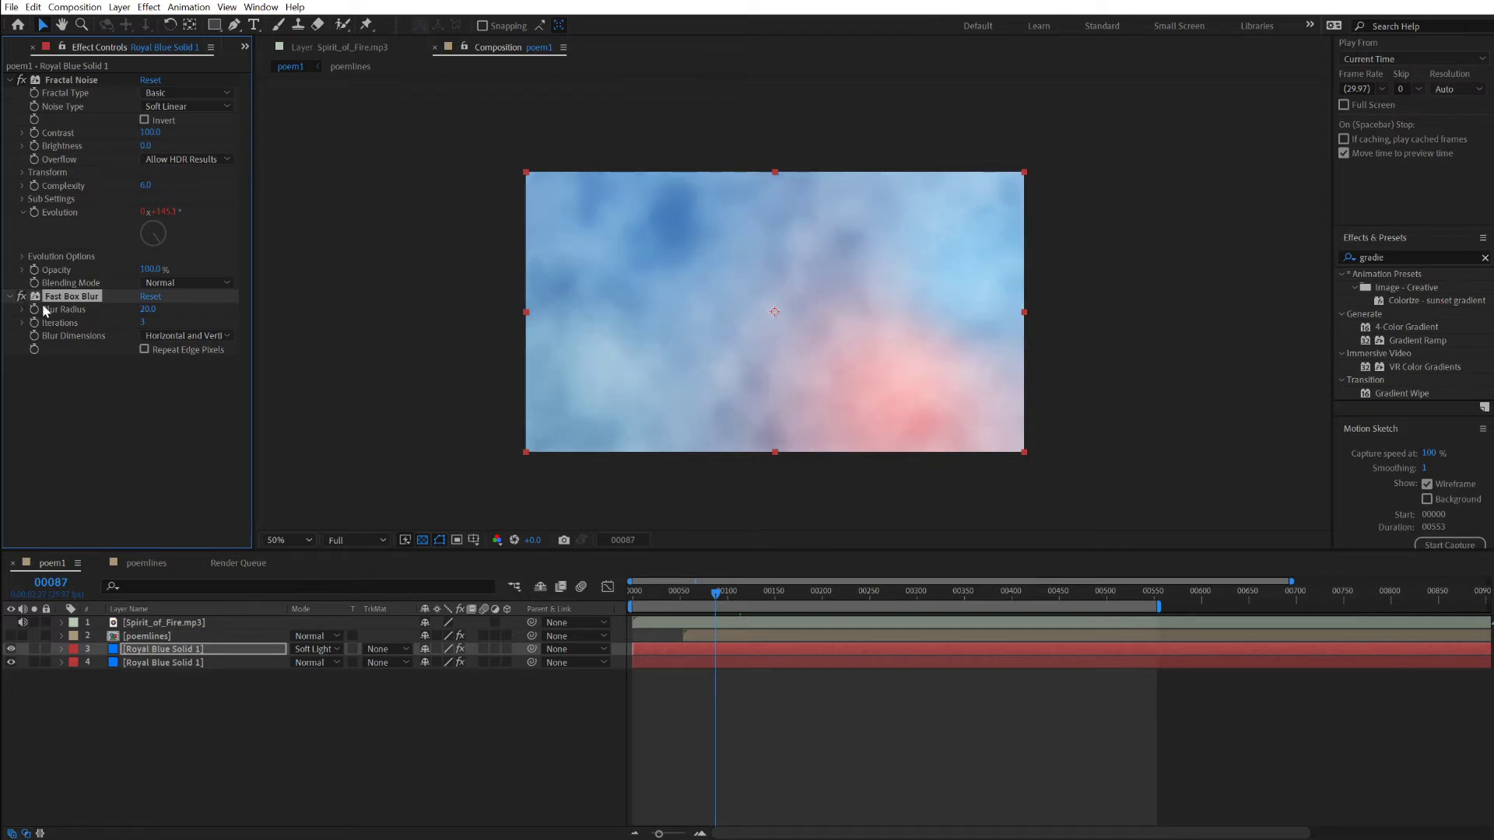
click(144, 322)
text(1)
key(Return)
click(142, 322)
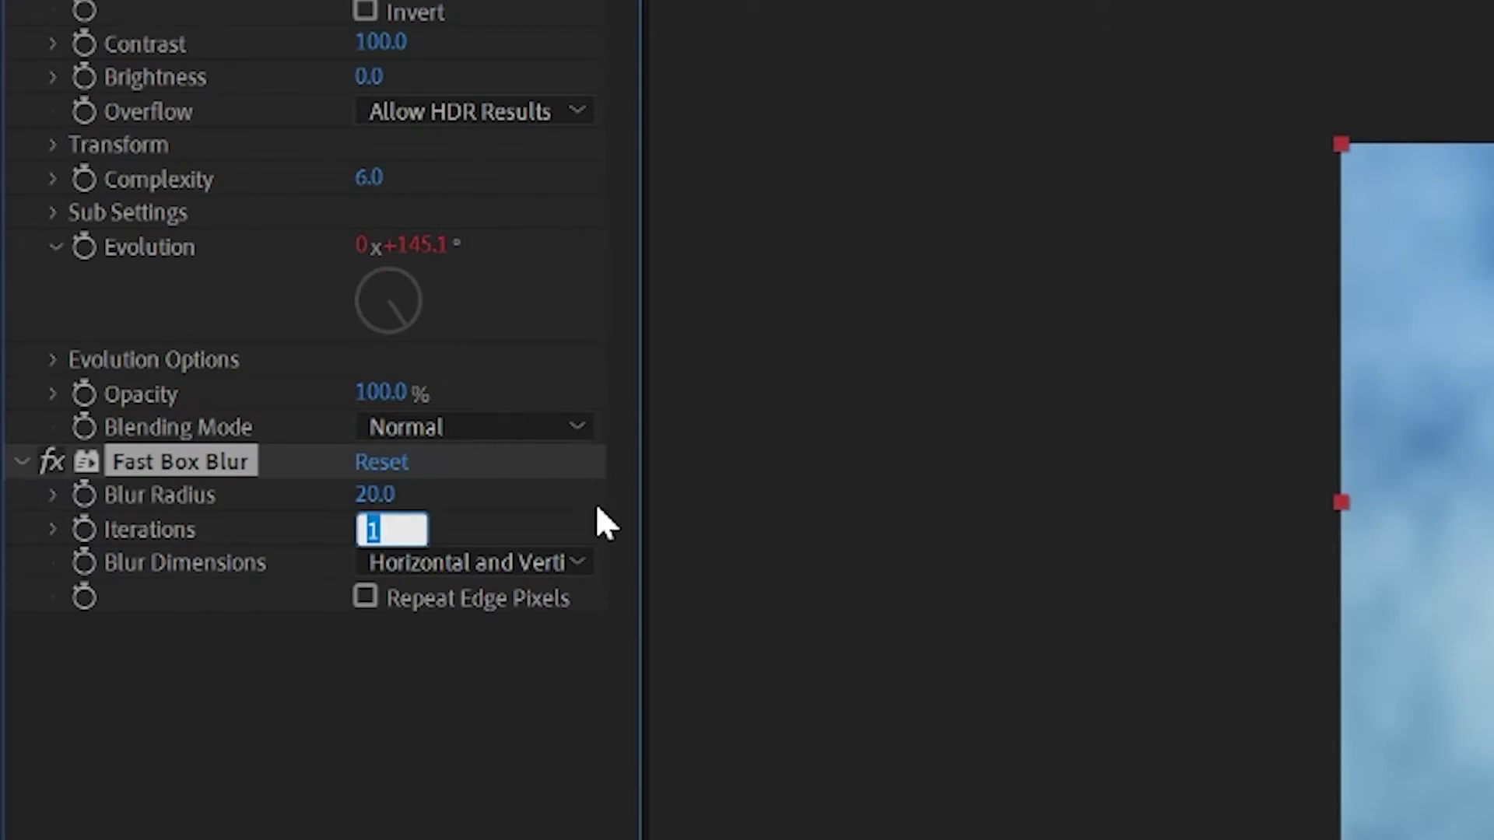
text(6)
key(Return)
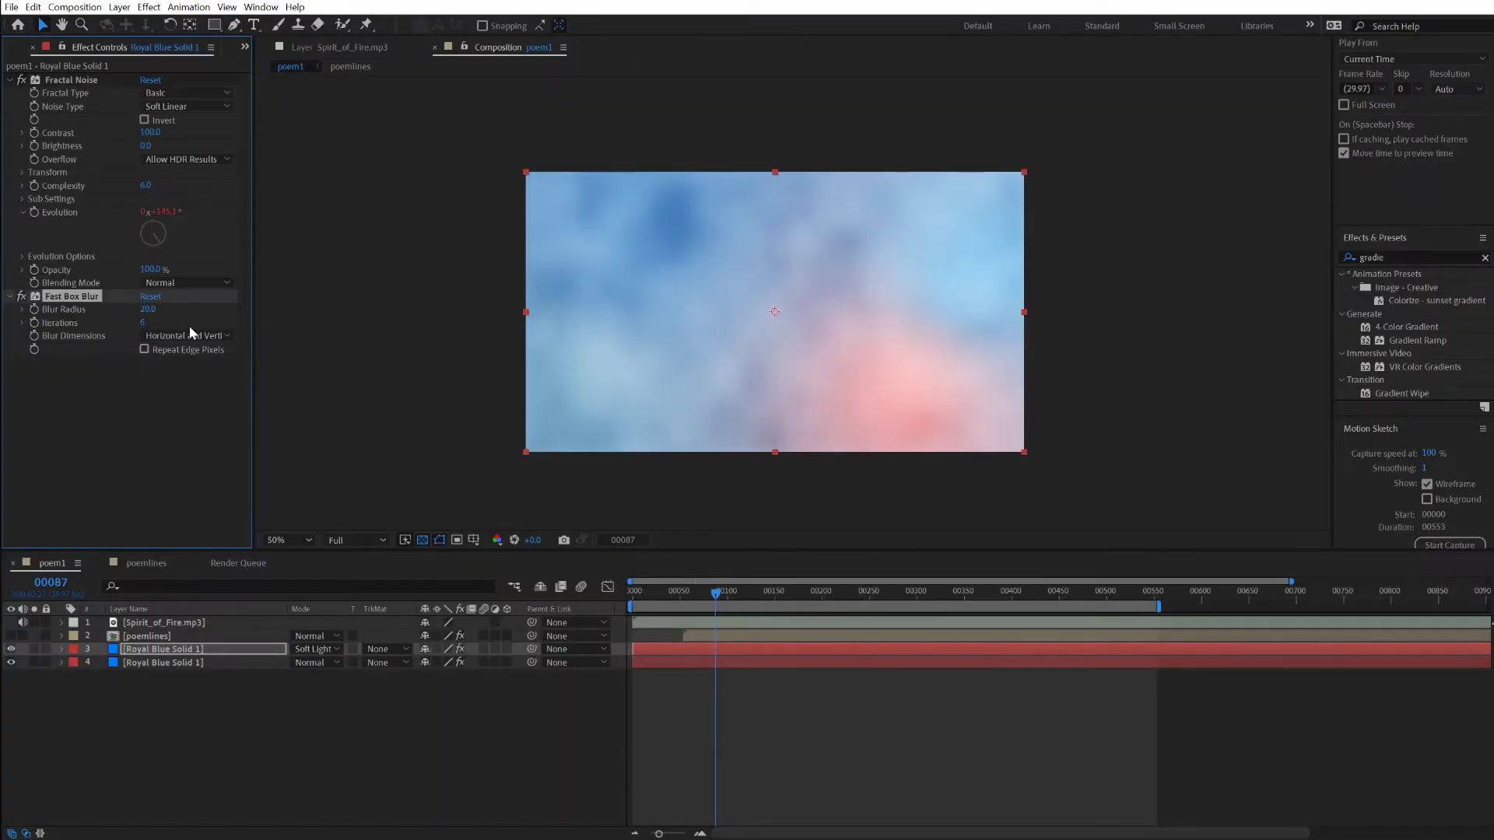
Step: Raise blur Iterations to 48, then switch Fast Box Blur off
mouse_move(144, 325)
mouse_down()
mouse_move(180, 325)
mouse_move(146, 327)
mouse_up()
click(22, 297)
click(59, 81)
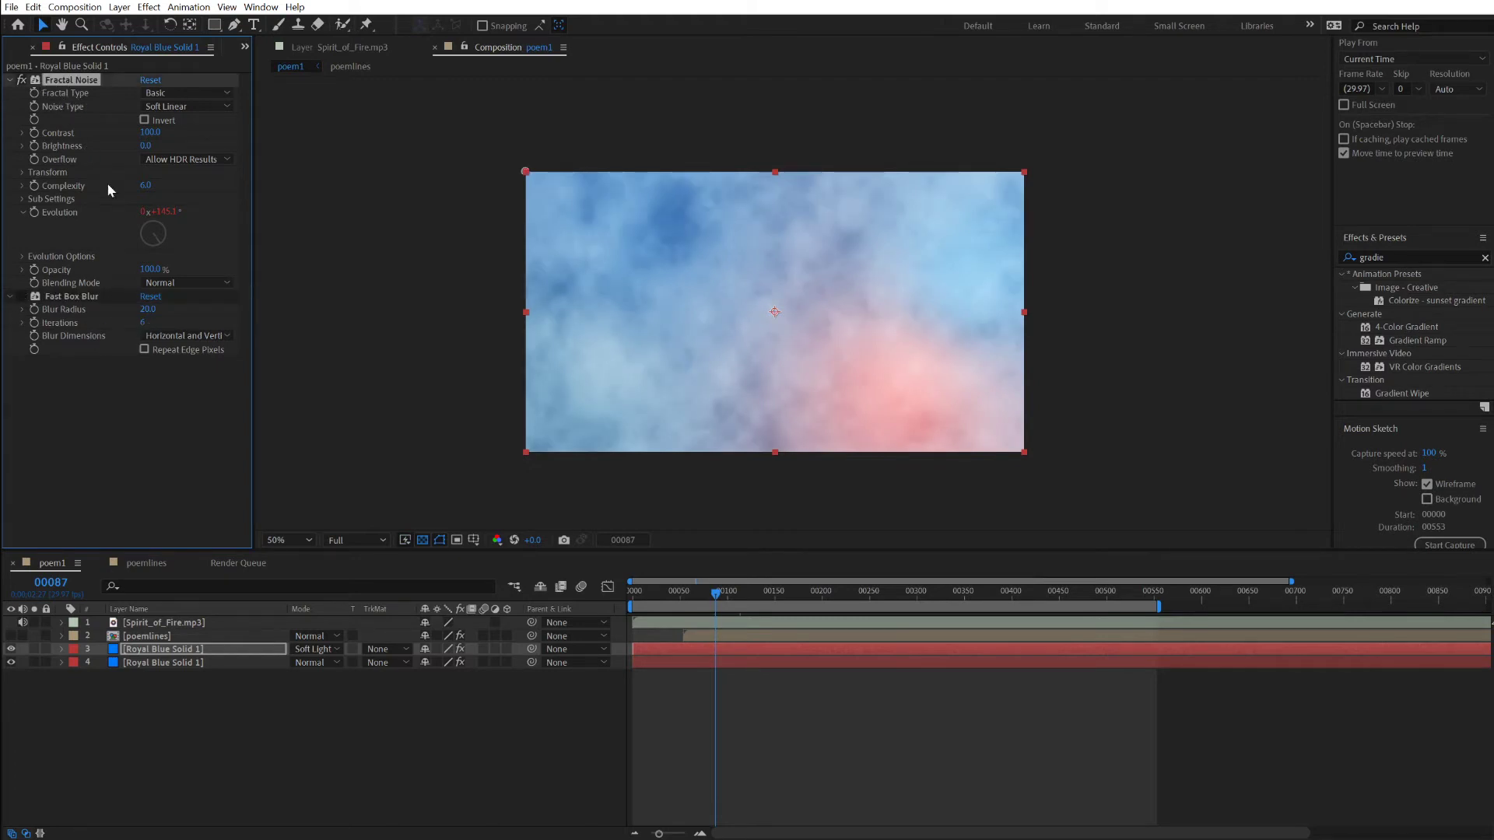
Step: Search the Effects & Presets panel for 'frac' to list the fractal effects
click(1436, 261)
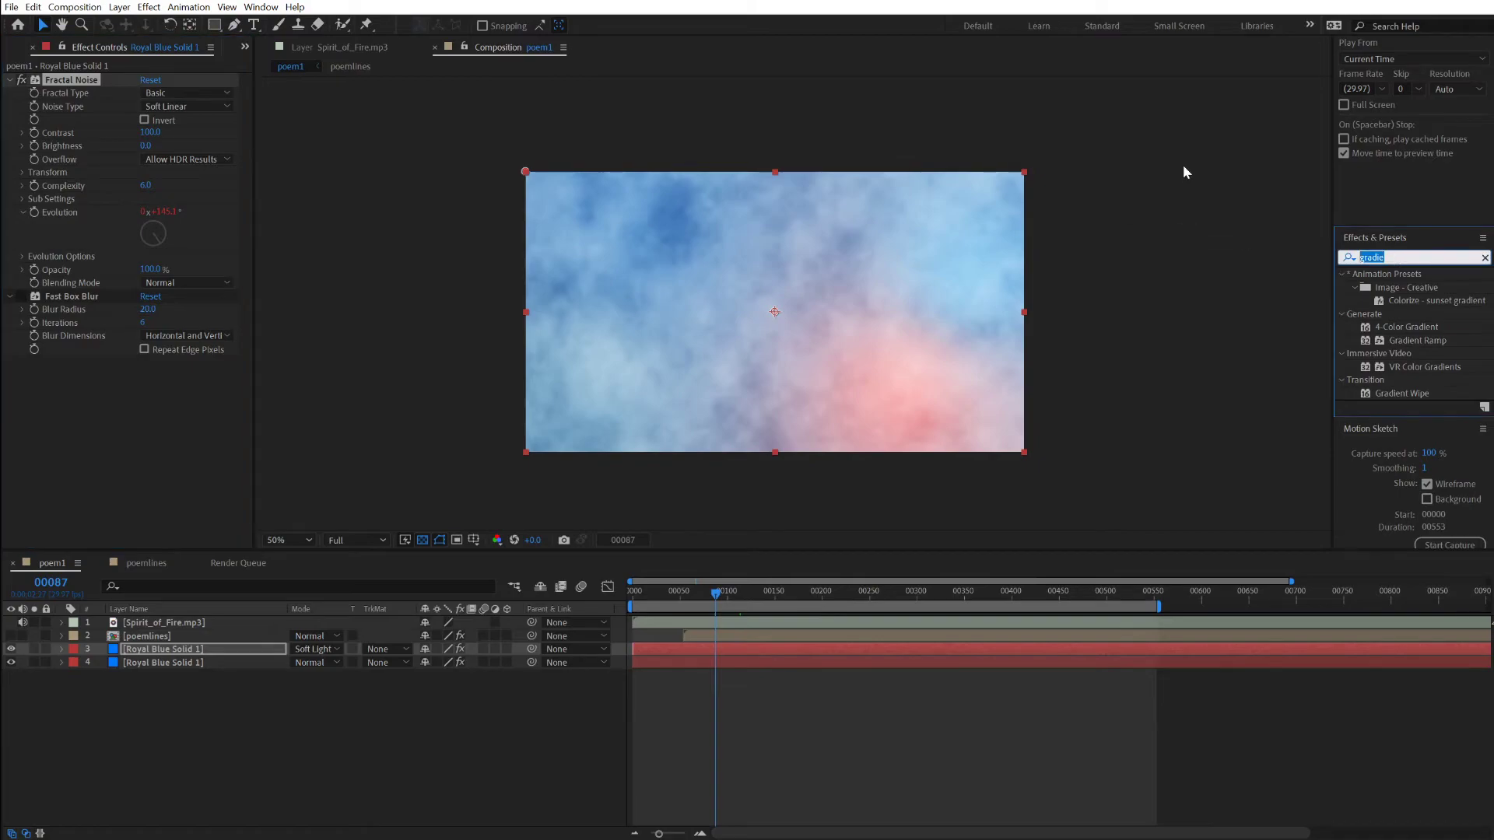
text(fras)
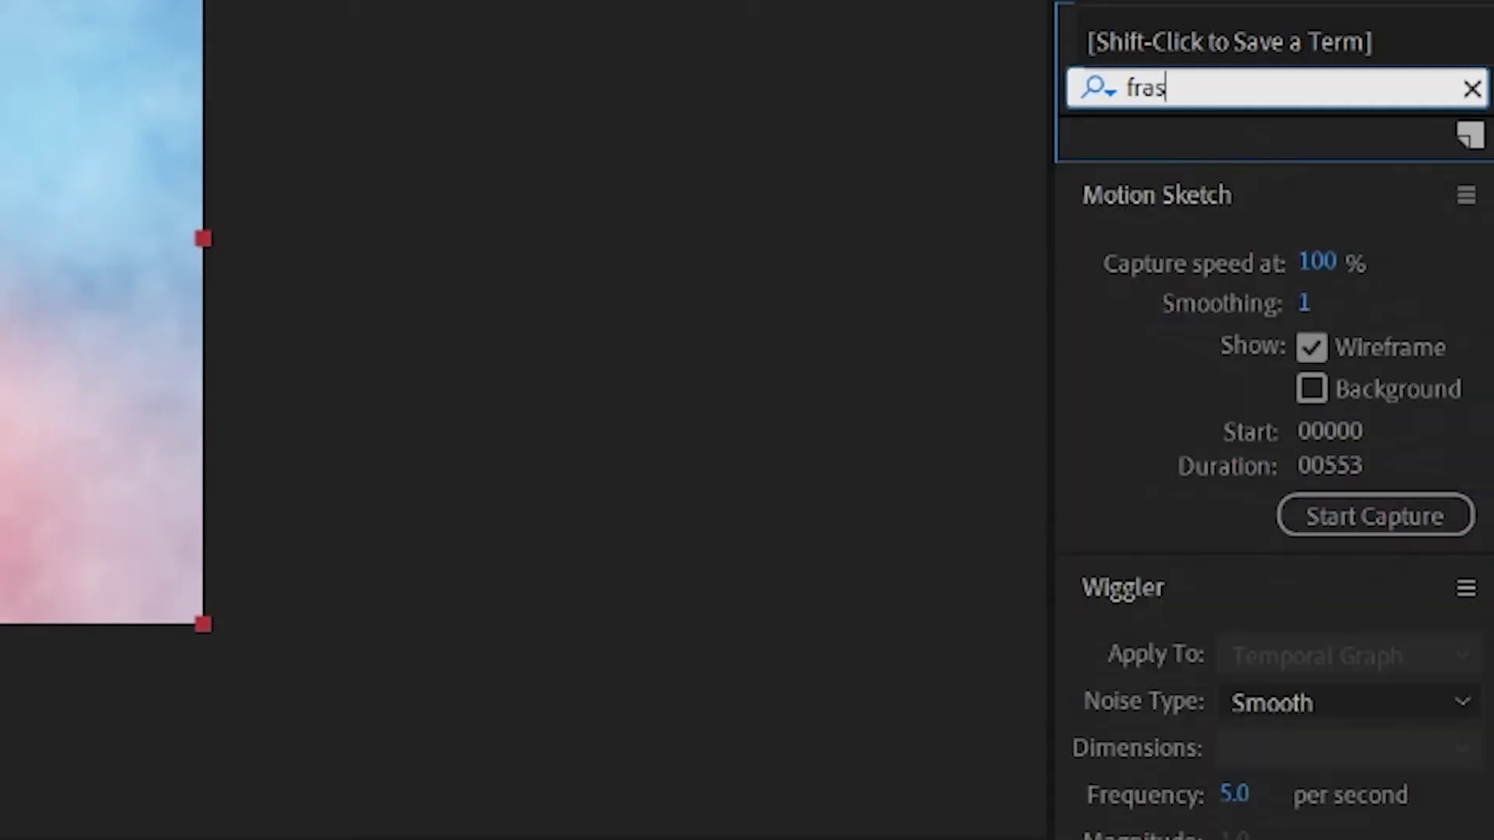
key(BackSpace)
text(c)
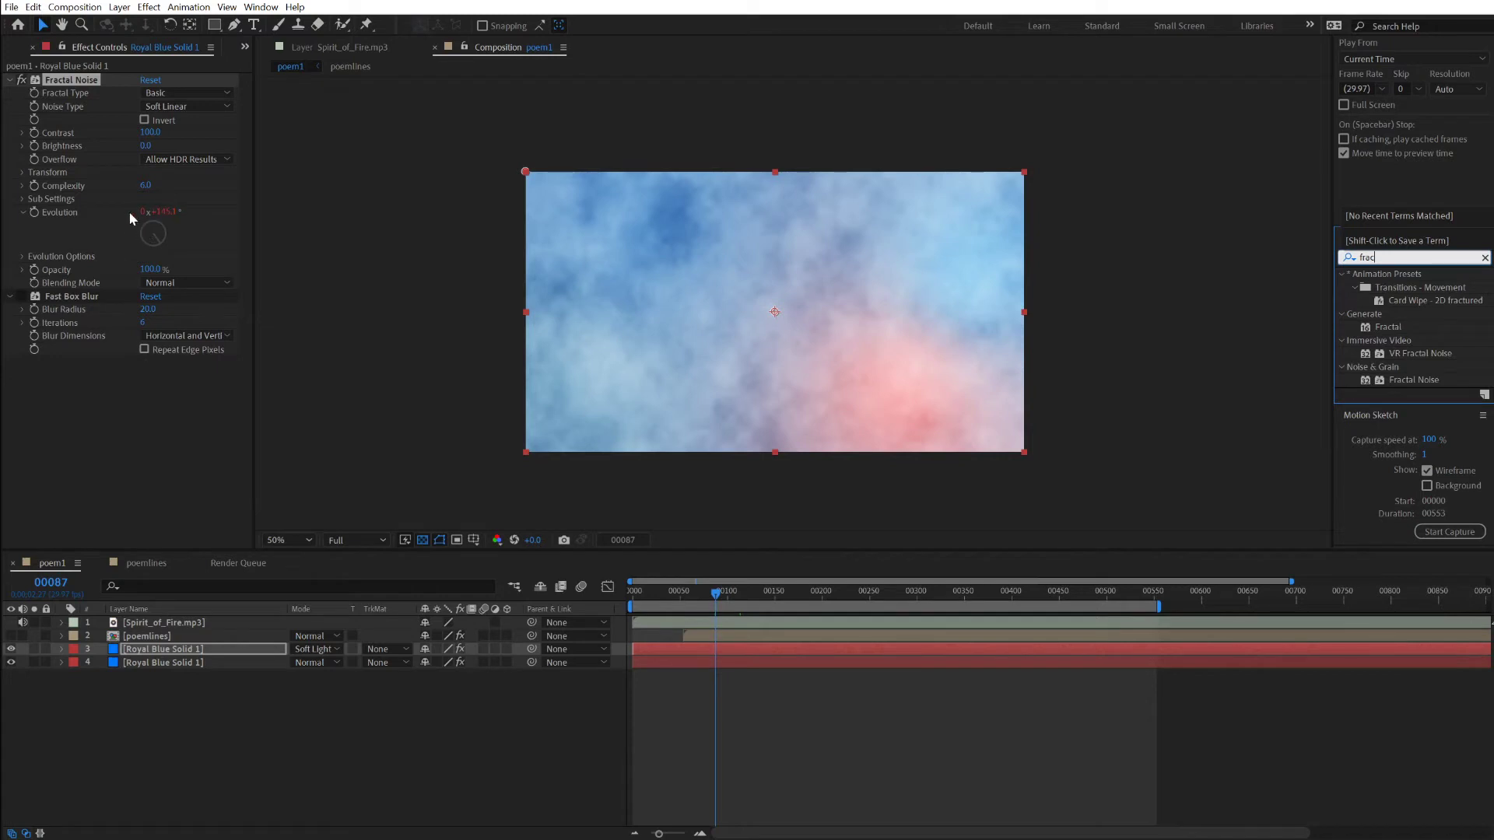
Step: Set Fractal Noise Evolution to 89°, then scrub it past a full revolution
click(63, 216)
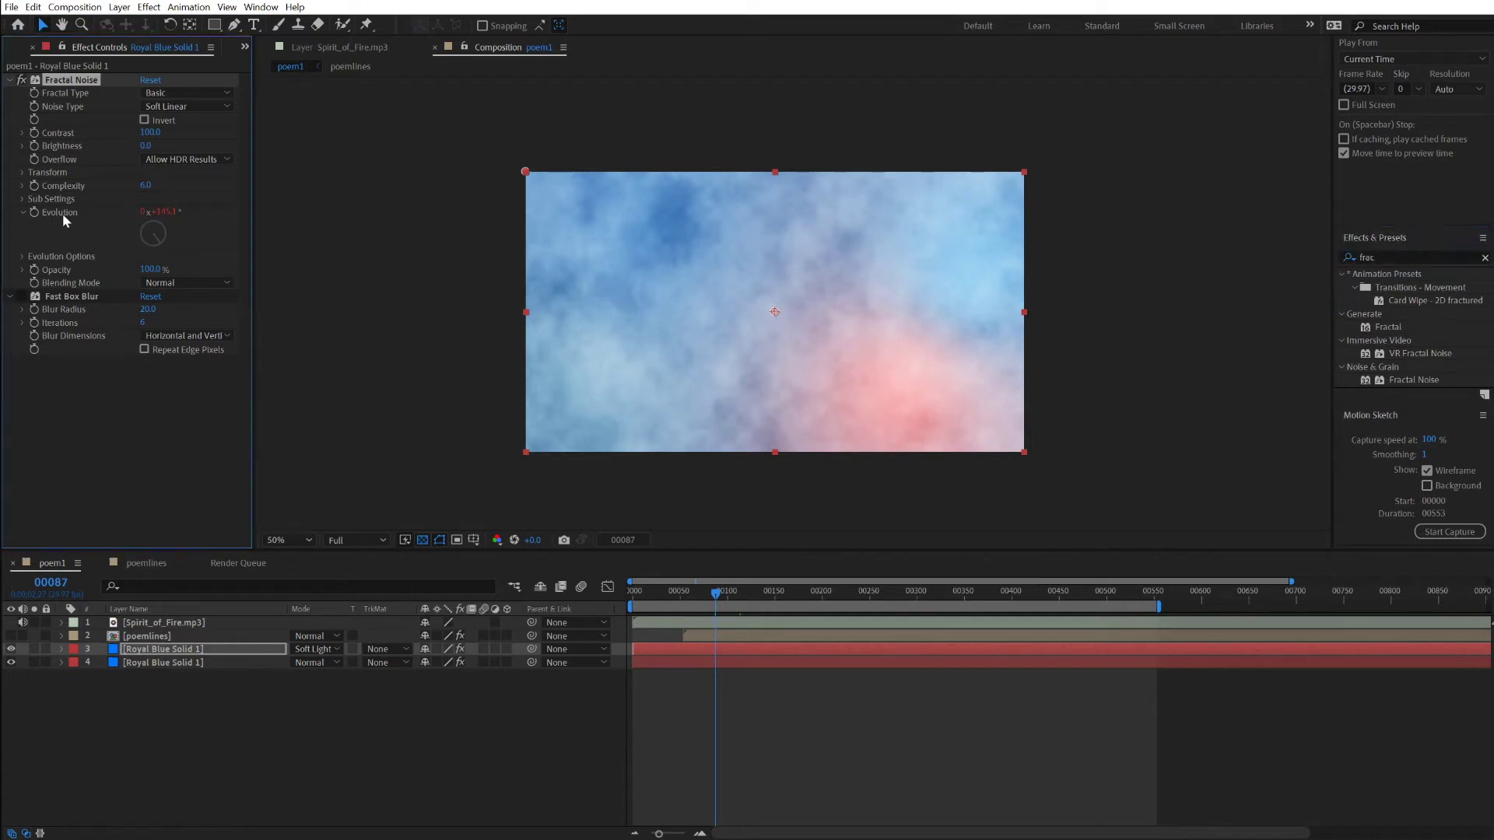
click(161, 211)
text(89)
key(Return)
drag(243, 214, 783, 228)
Step: Scrub Evolution higher, then reveal the cloud layer's modified Fractal Noise properties with U
drag(3, 172, 476, 213)
click(185, 647)
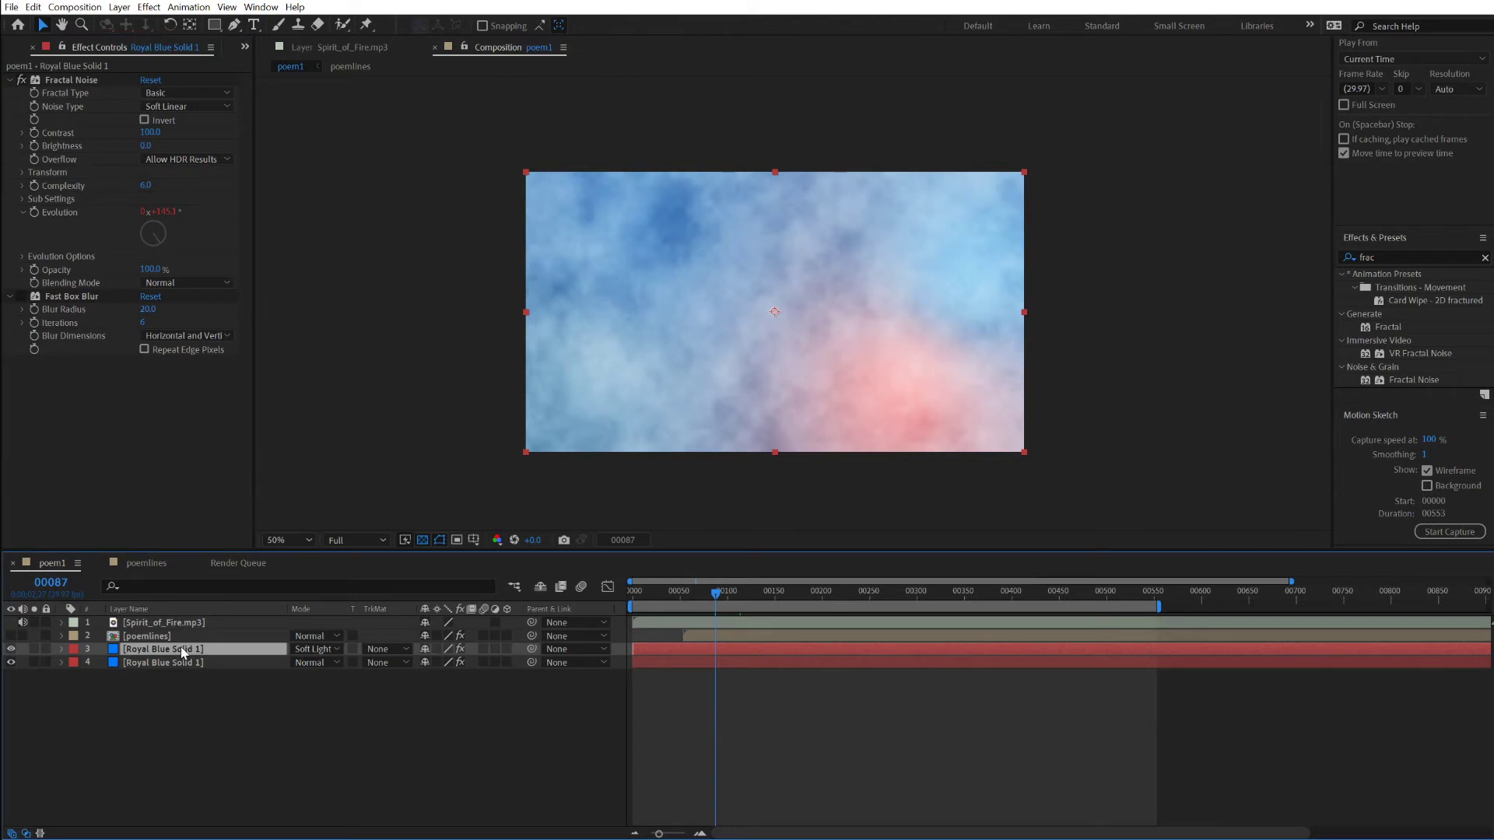
key(u)
key(u)
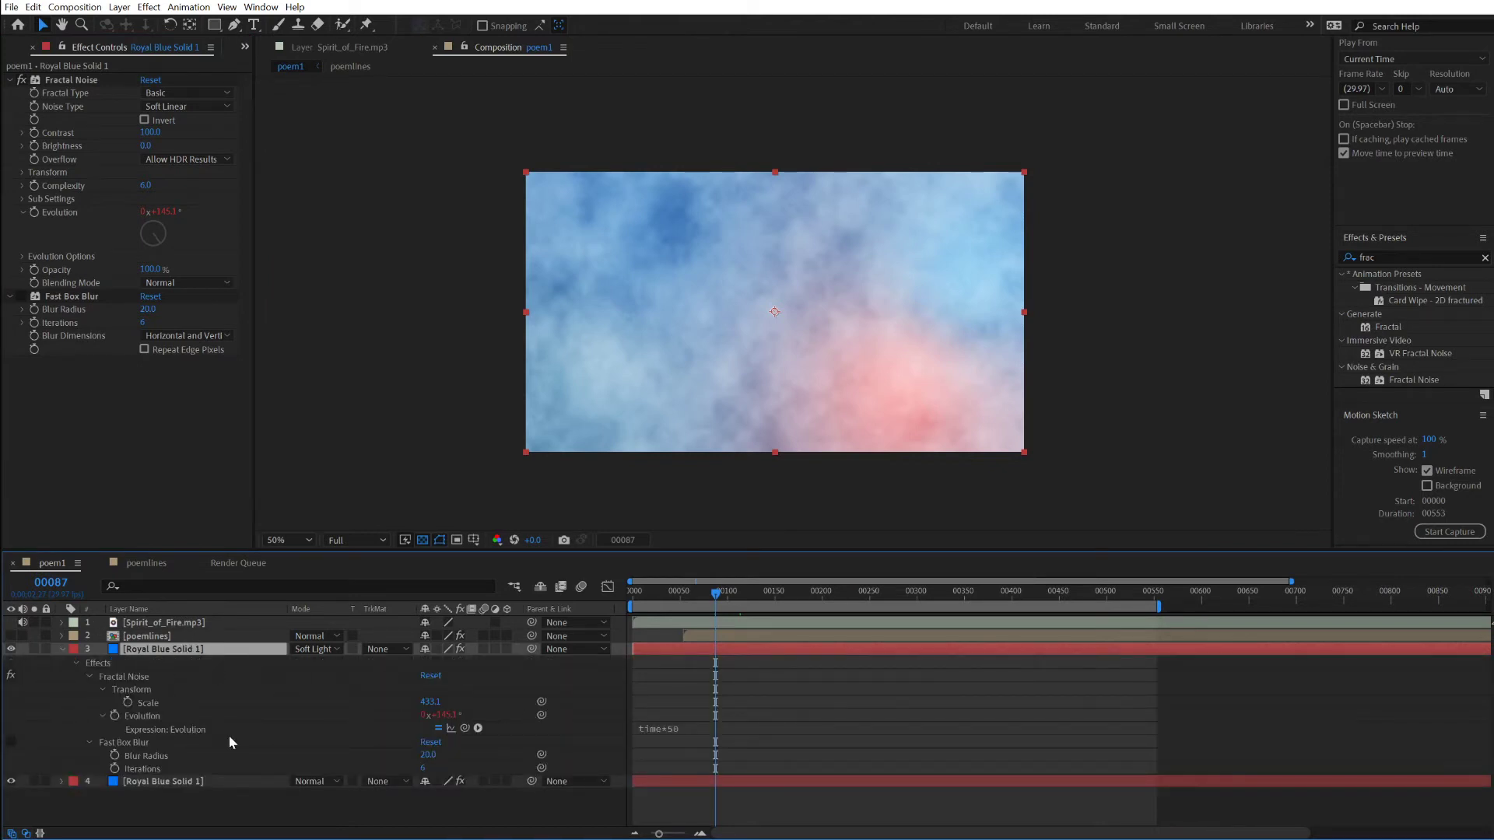
click(76, 663)
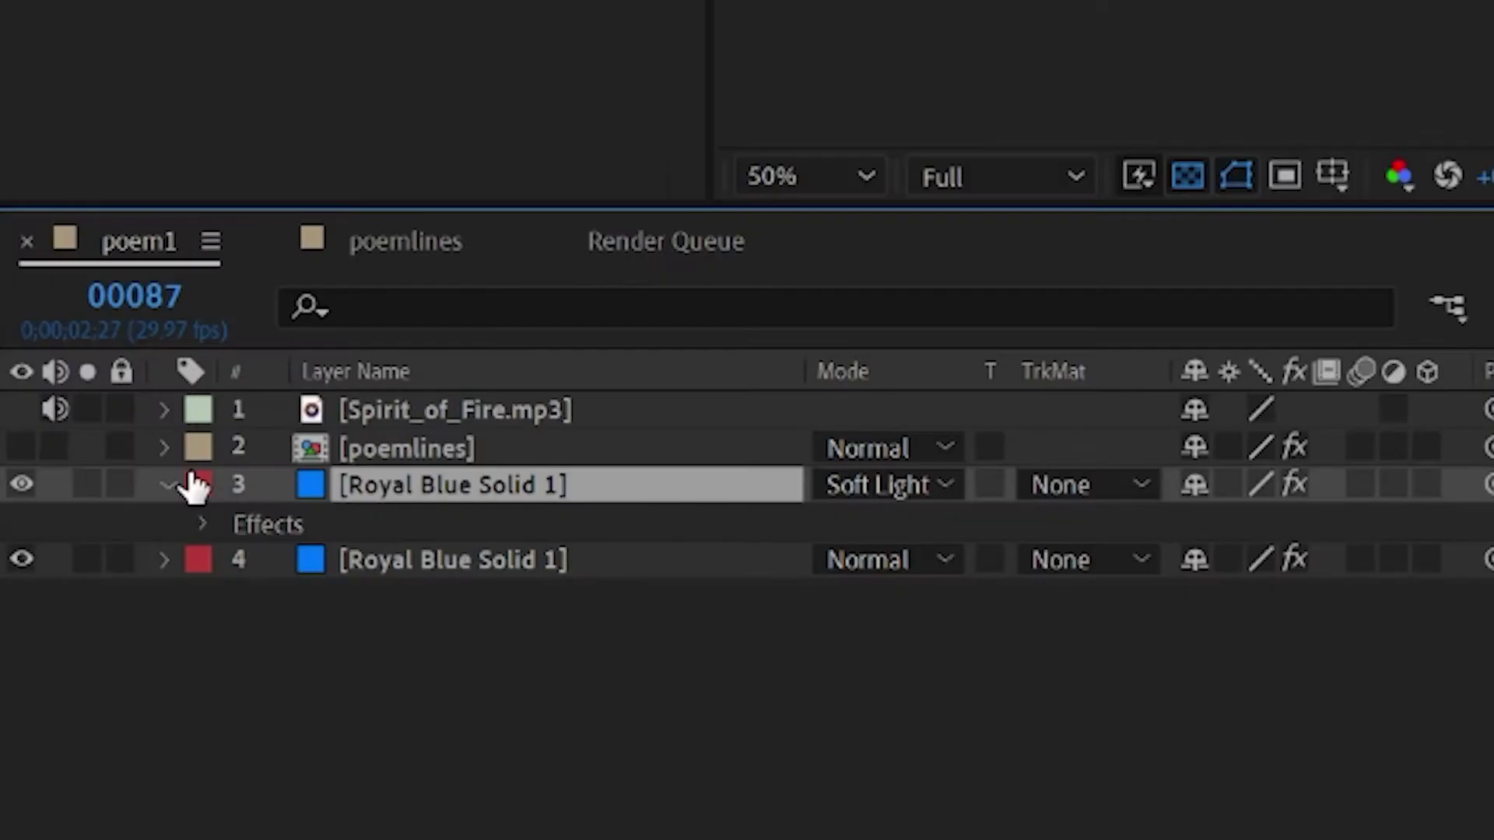
click(63, 649)
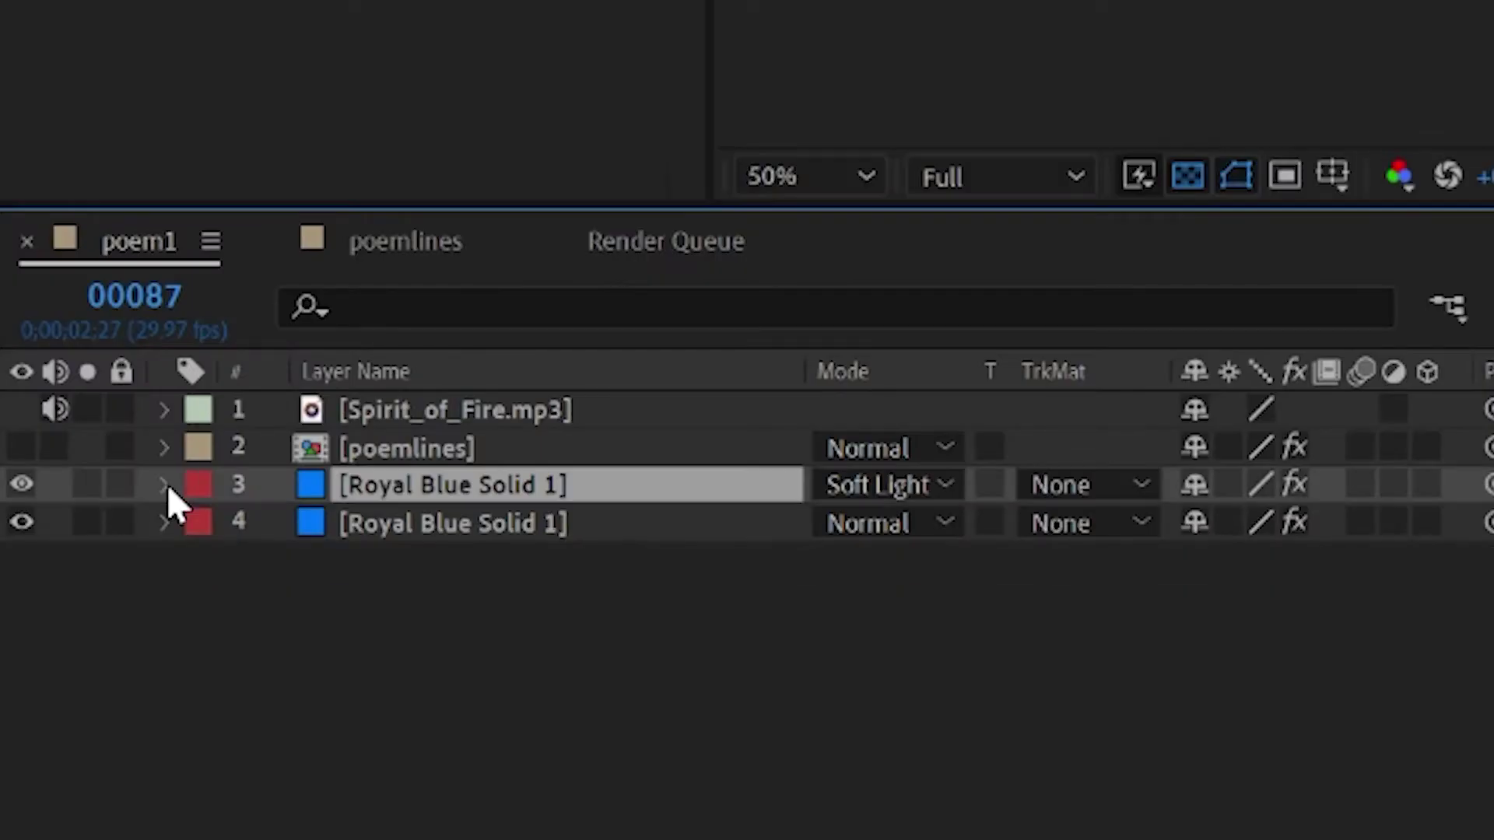
click(166, 484)
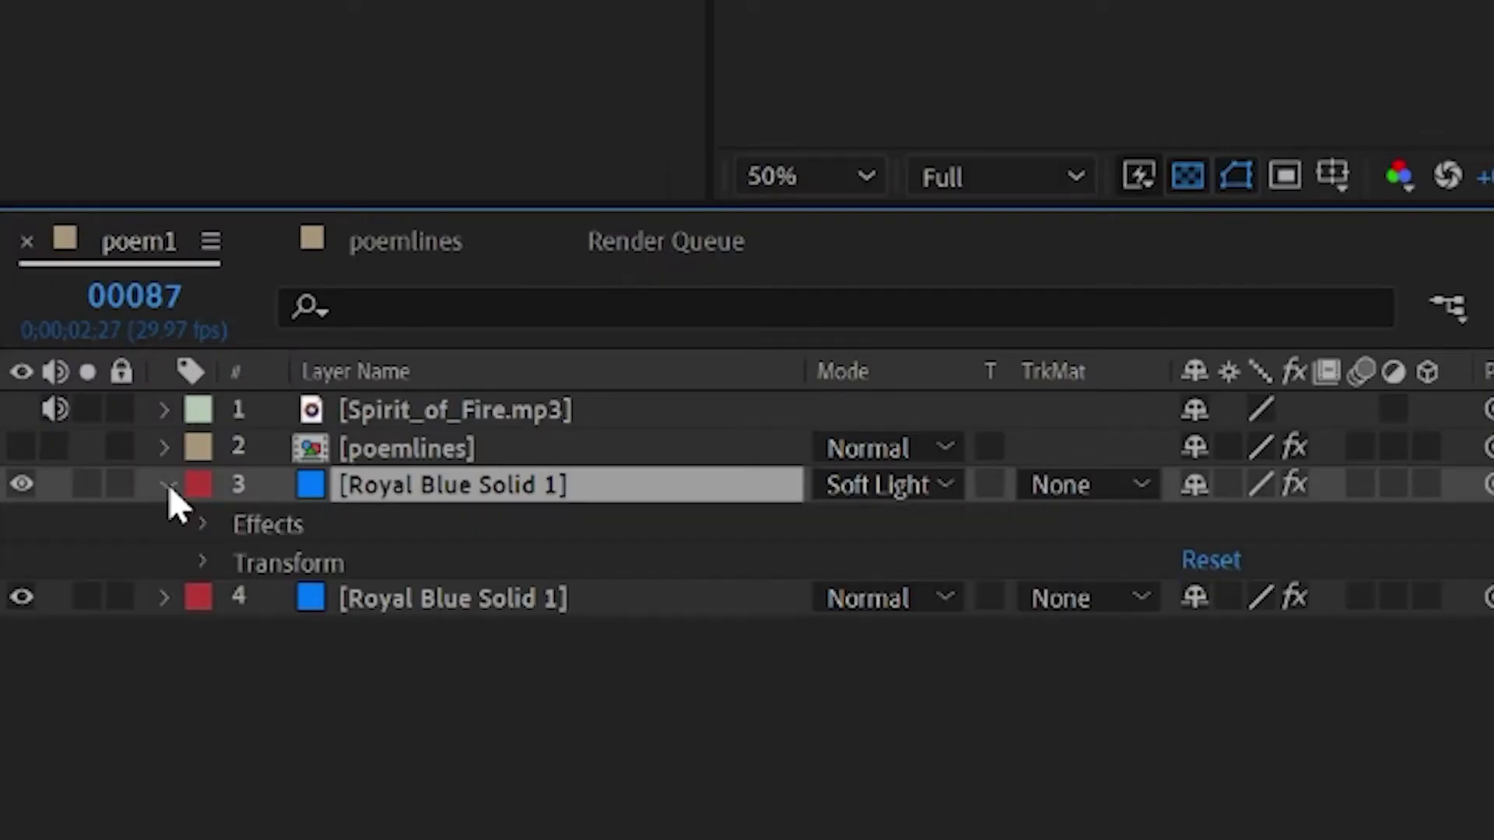
click(201, 524)
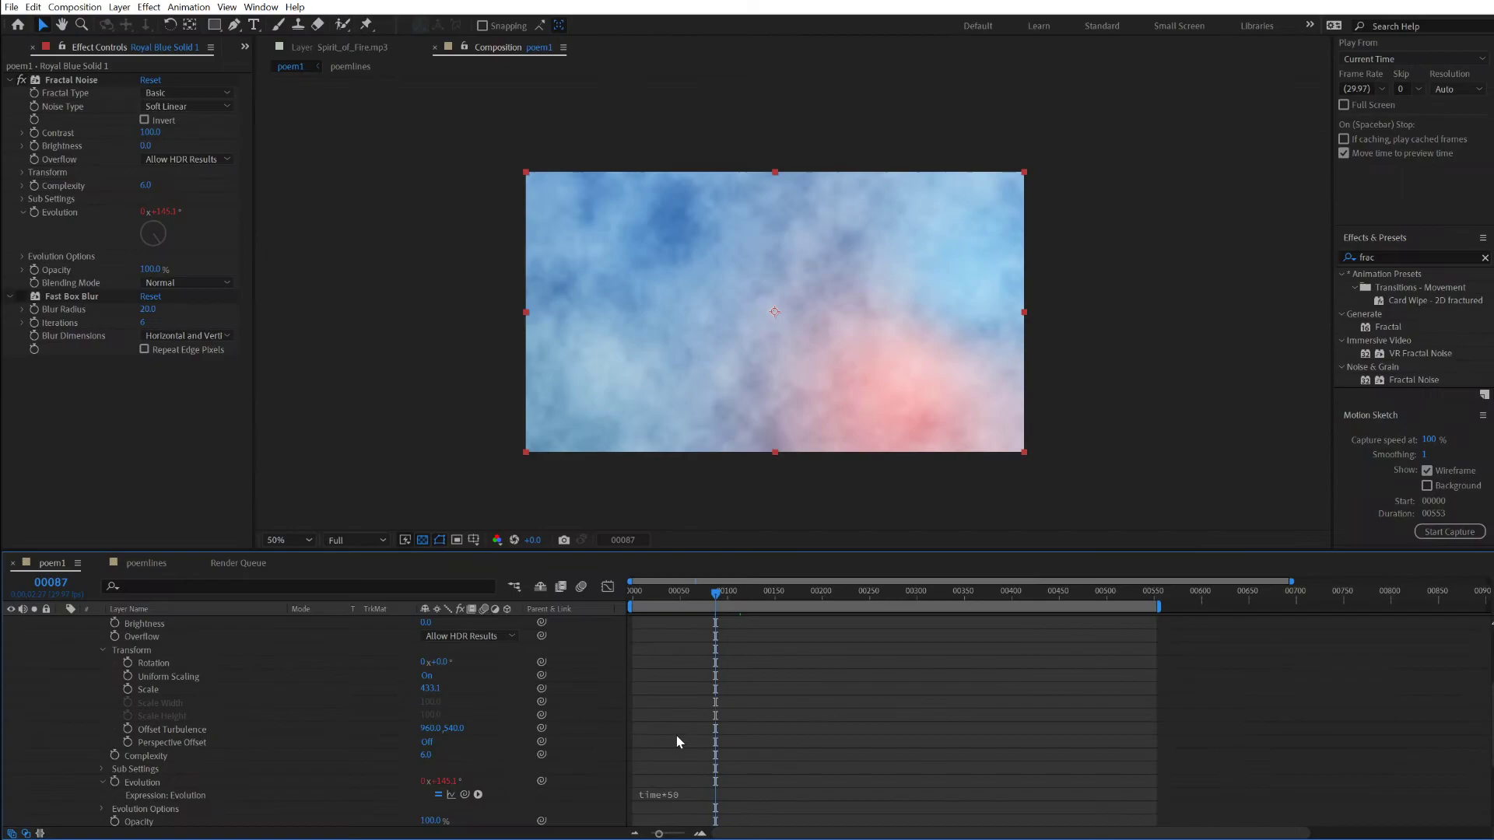
scroll(636, 749, down, 2)
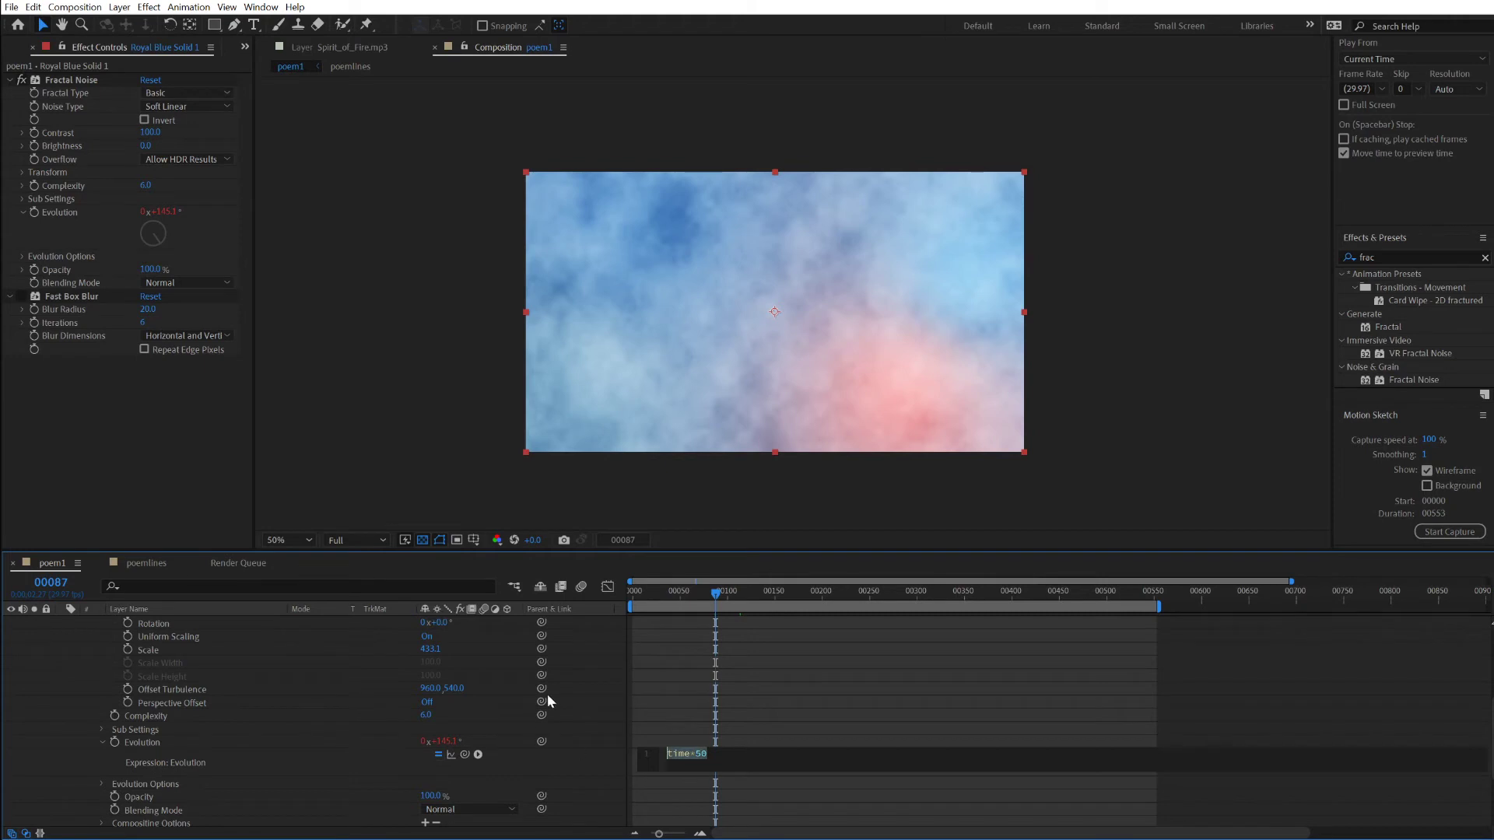
Step: Delete the time*50 Evolution expression, go to frame 00146 and re-scrub the Evolution angle
key(BackSpace)
click(683, 698)
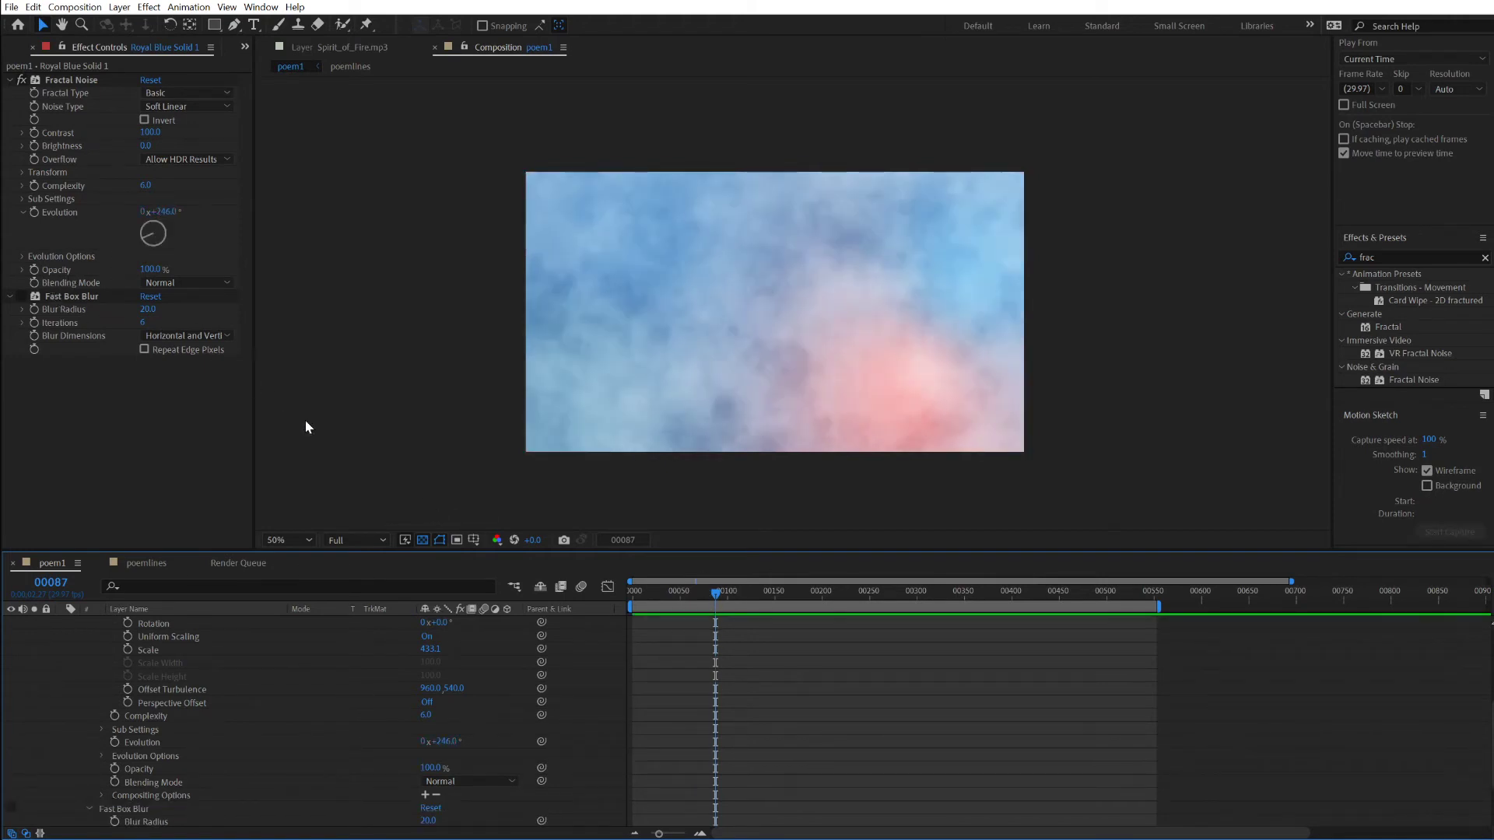
drag(676, 593, 735, 615)
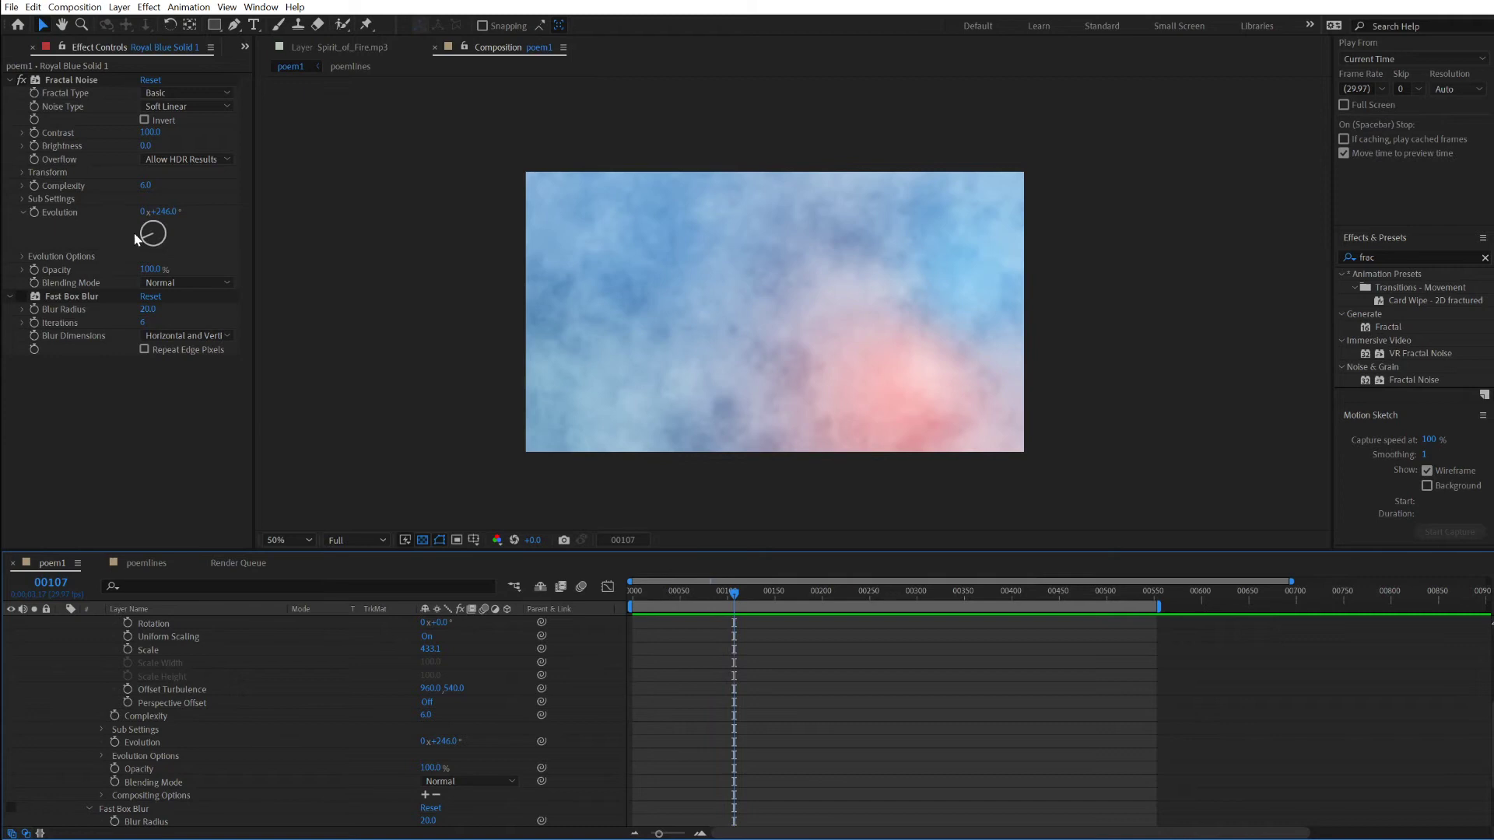
drag(159, 211, 43, 223)
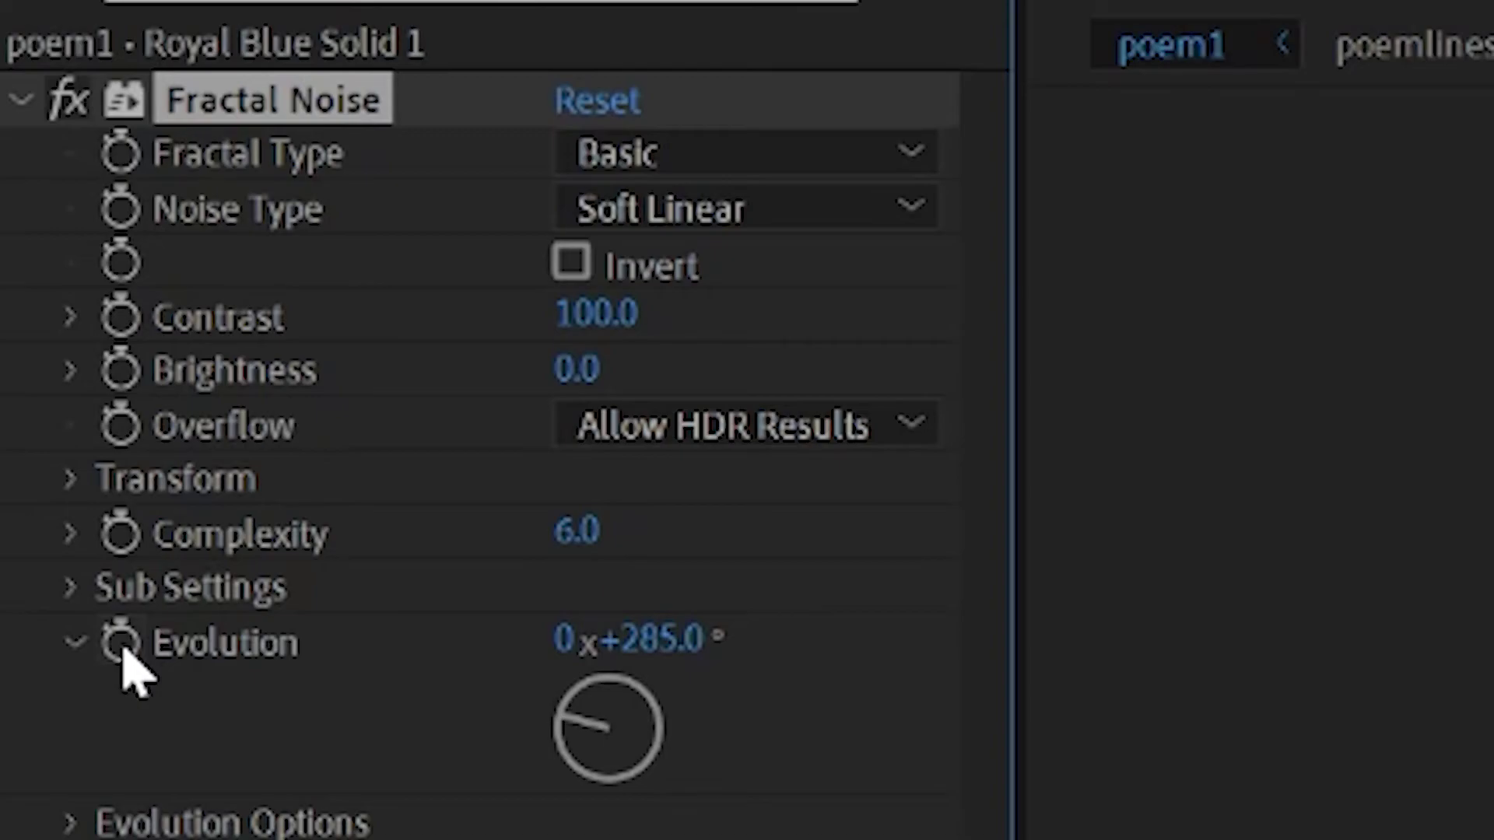
Step: Add a time*100 expression to Evolution and preview the evolving clouds
alt+click(120, 646)
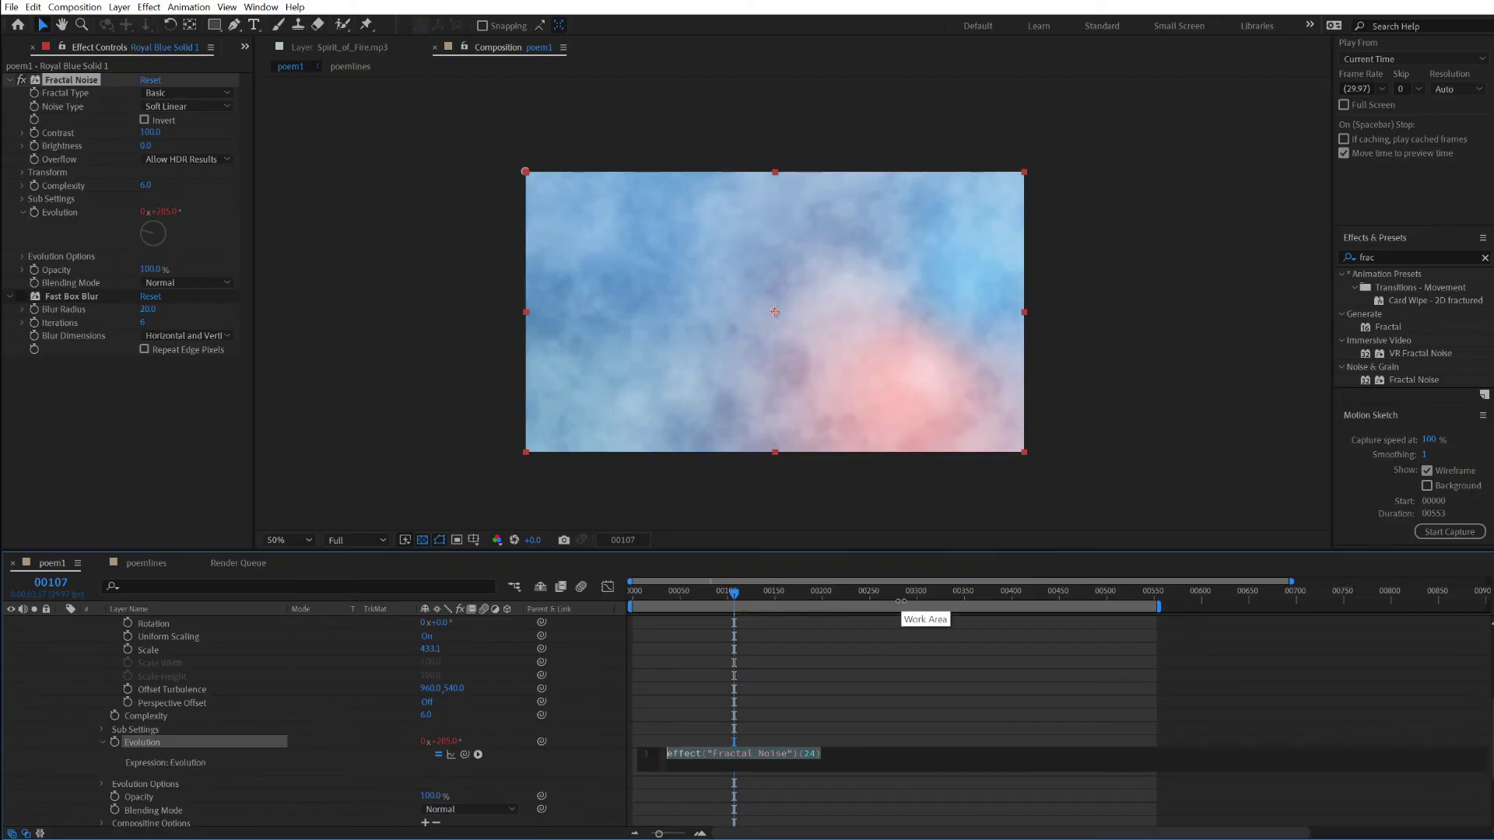
text(time*)
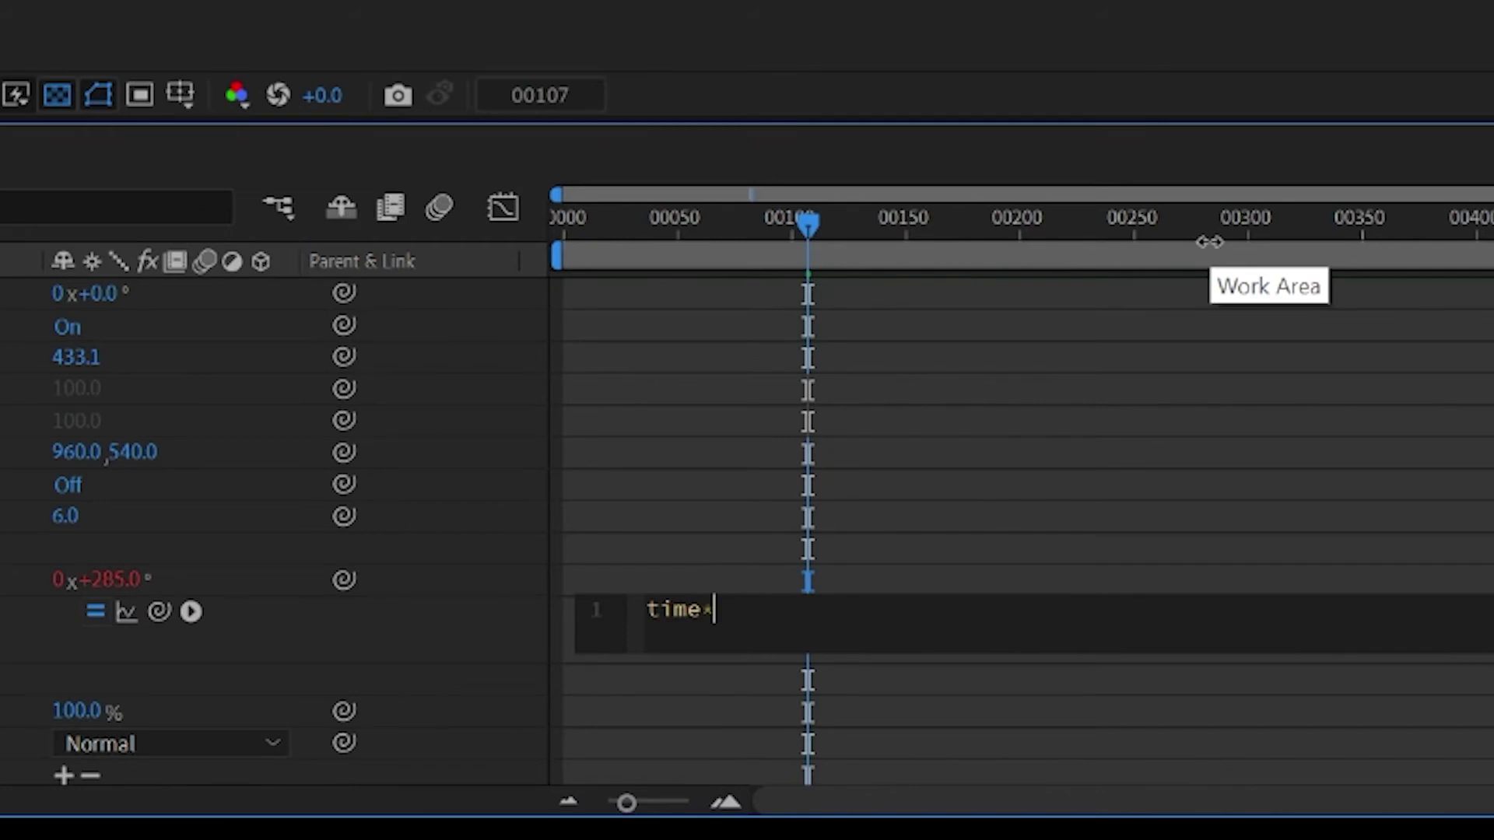
text(50)
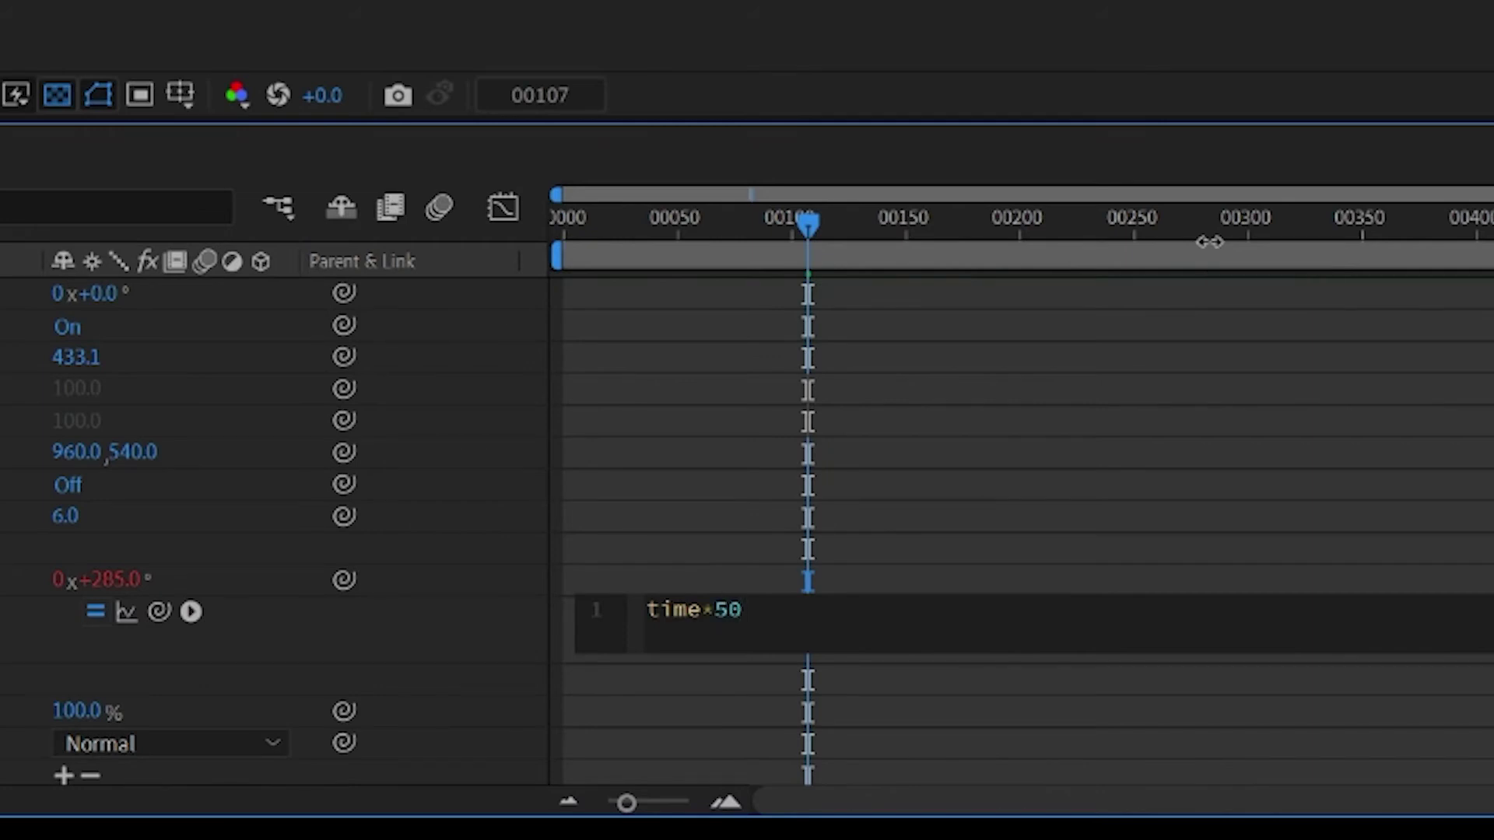
key(BackSpace)
key(BackSpace)
text(100)
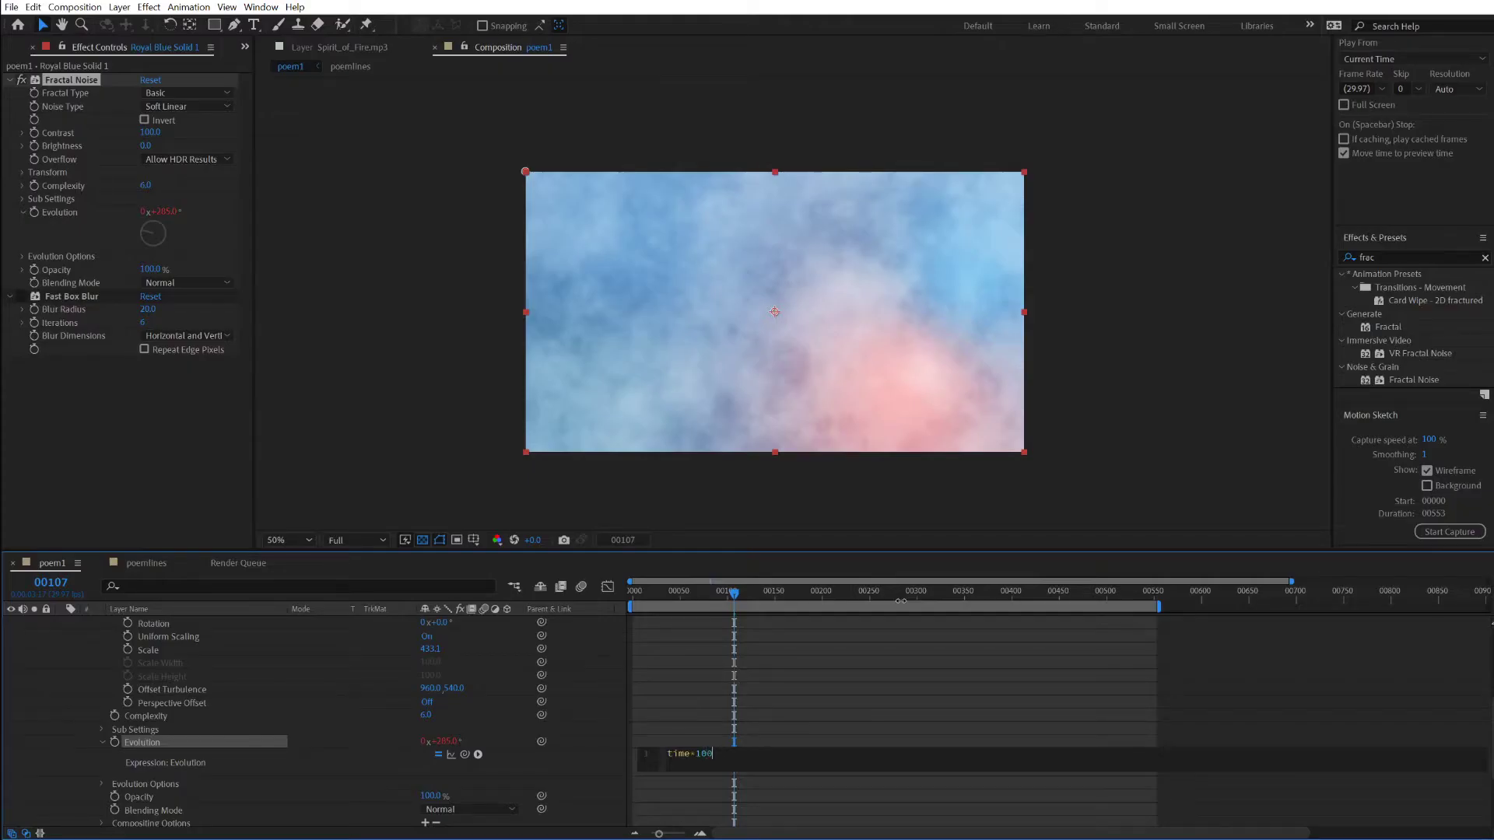
click(661, 693)
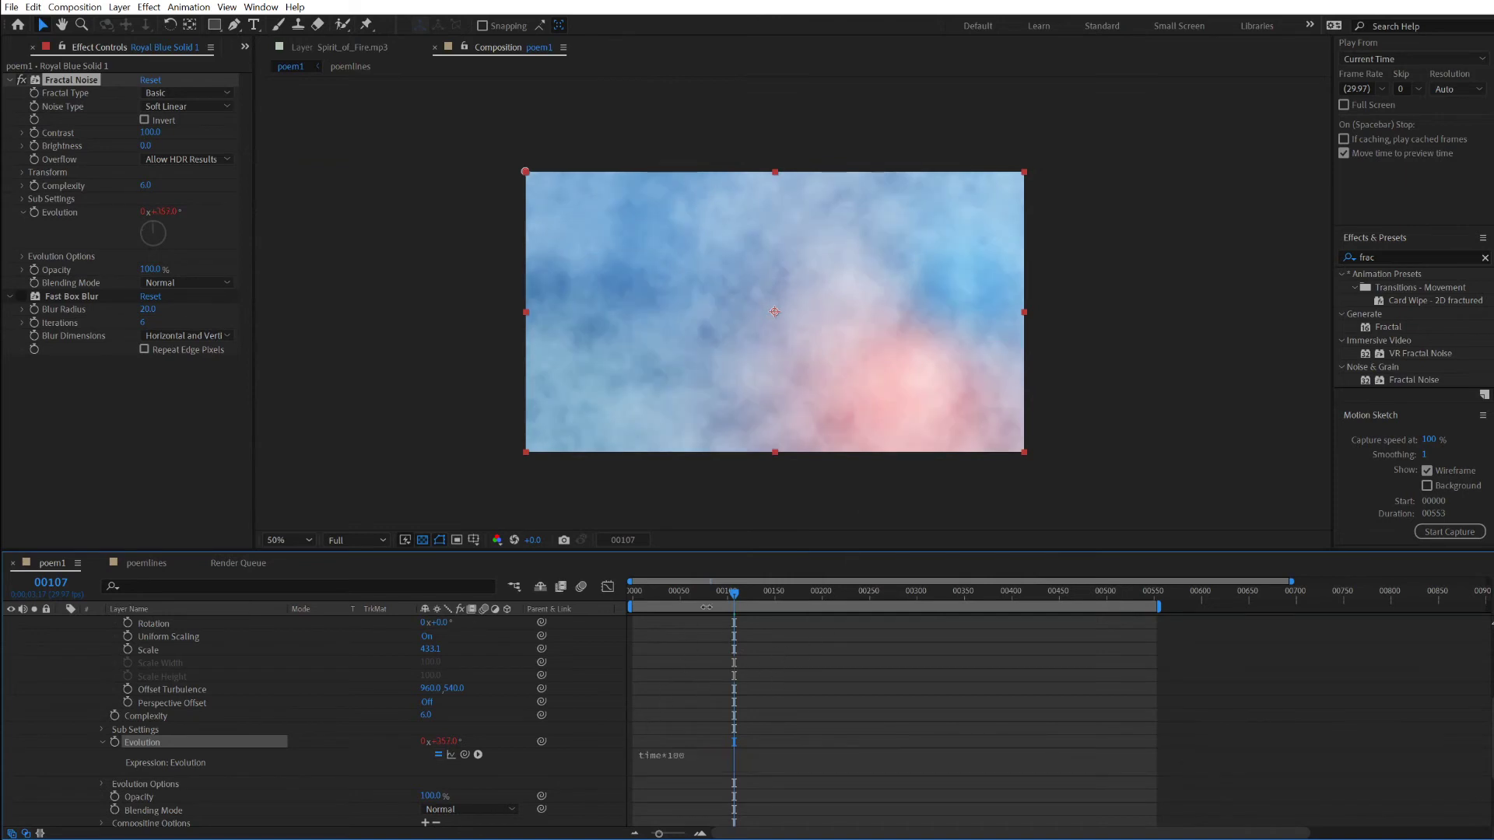
drag(734, 593, 644, 595)
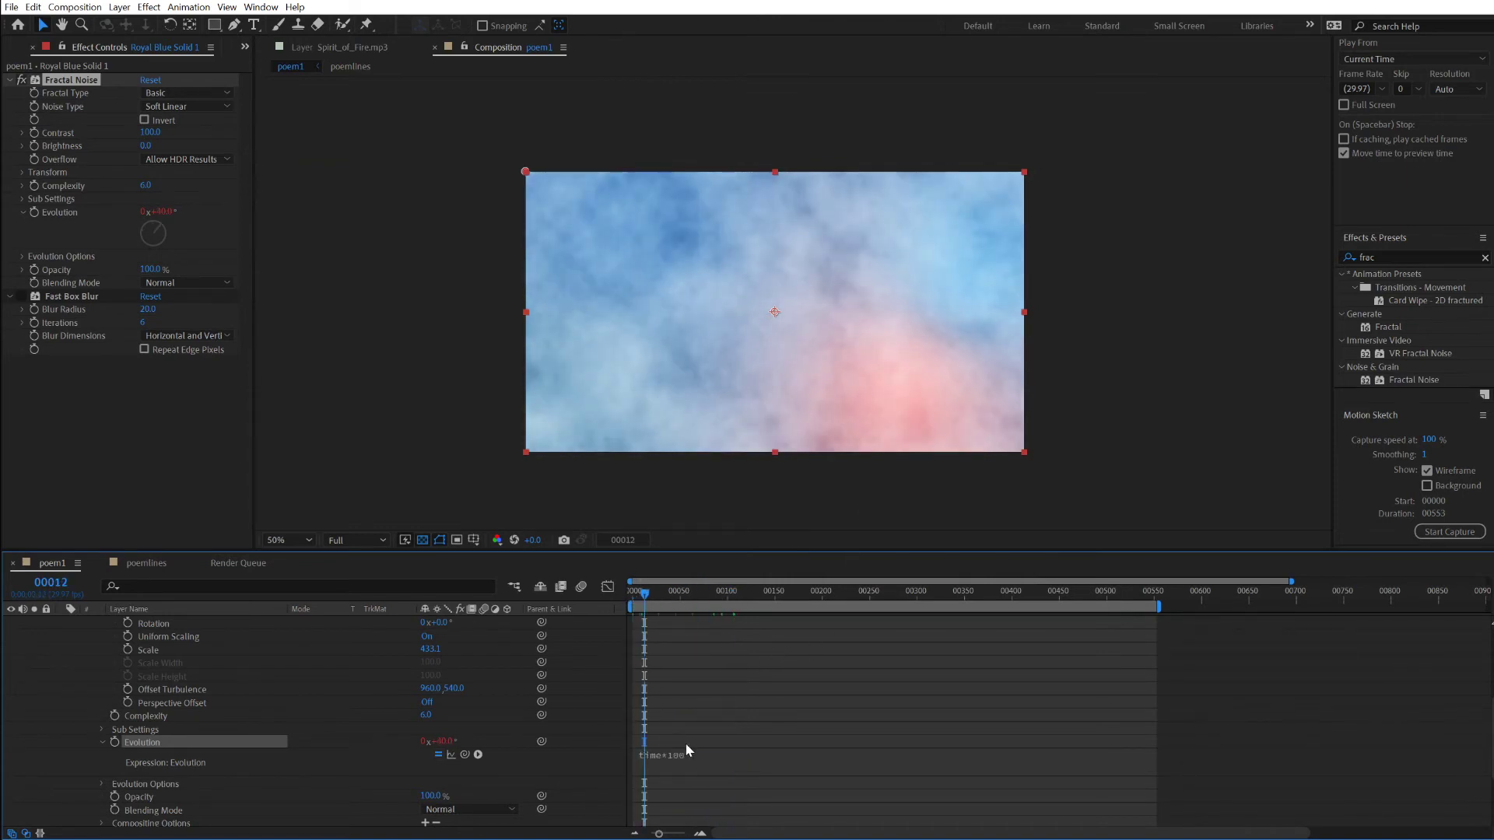
key(space)
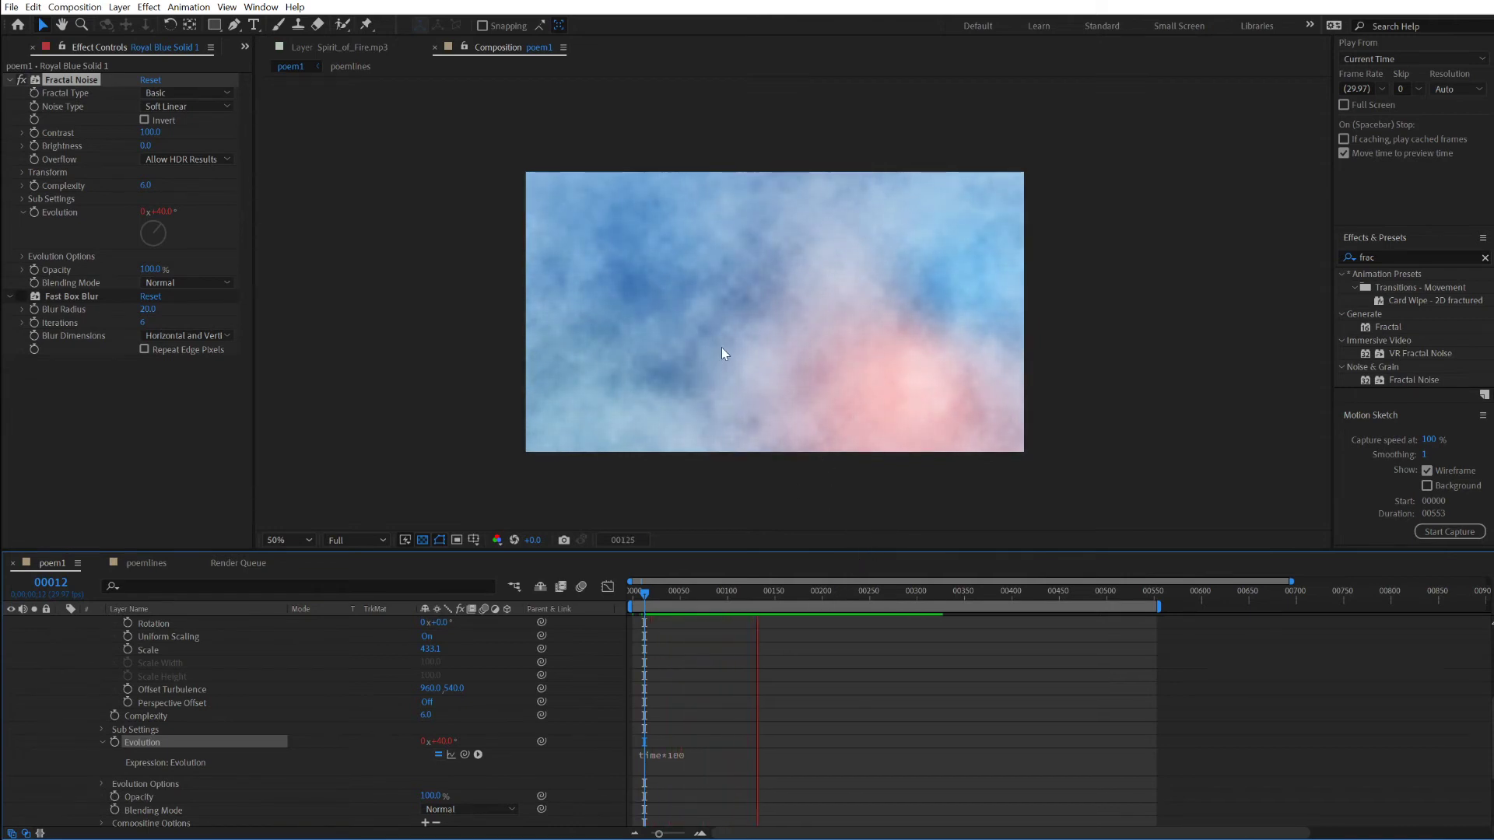
key(space)
Step: Change the expression to time*50 and preview the slower cloud drift from the start
click(693, 754)
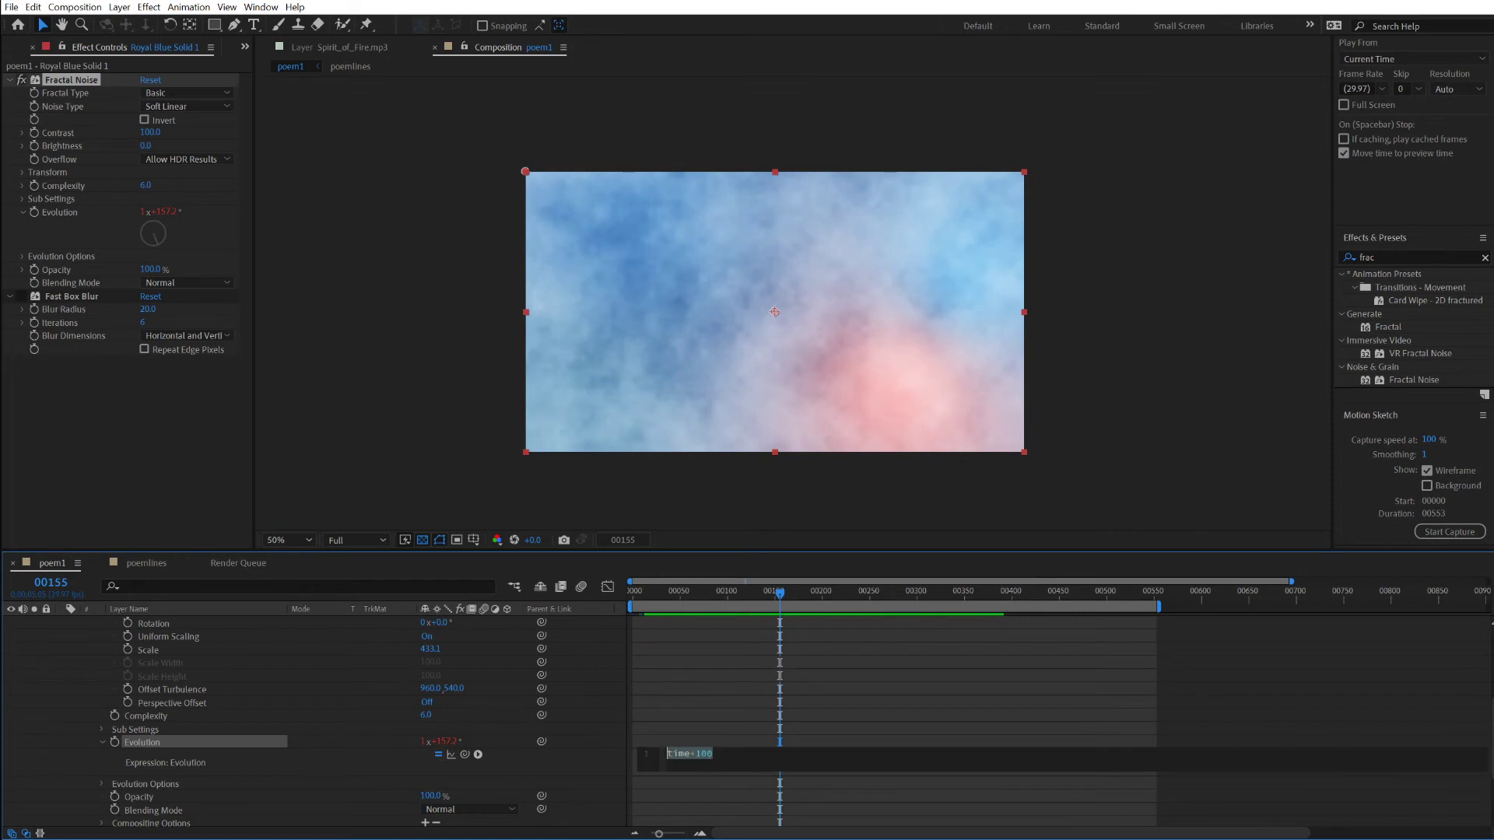
drag(713, 753, 699, 754)
text(5)
click(717, 683)
drag(778, 592, 626, 599)
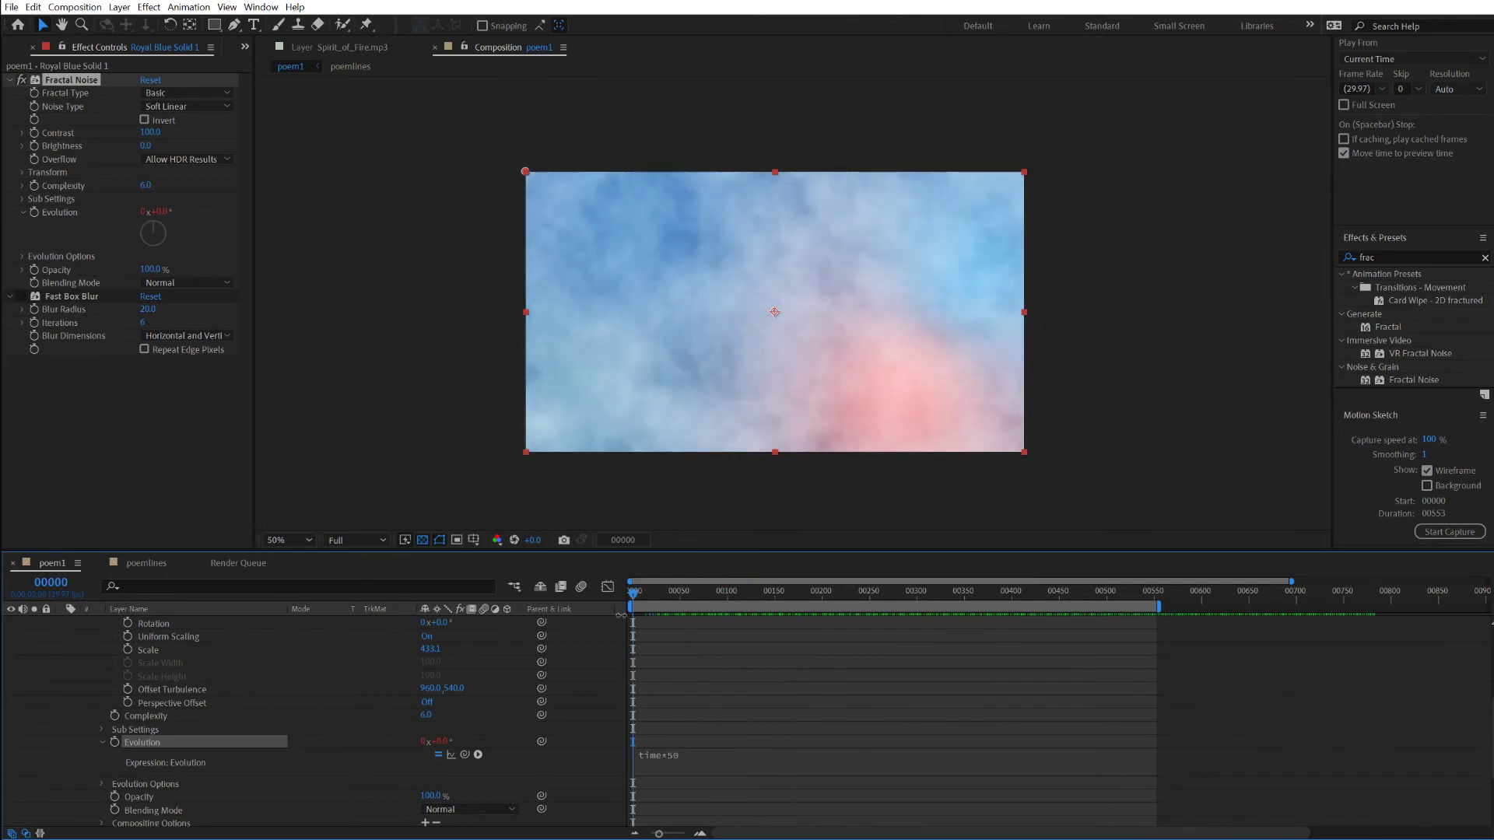
key(space)
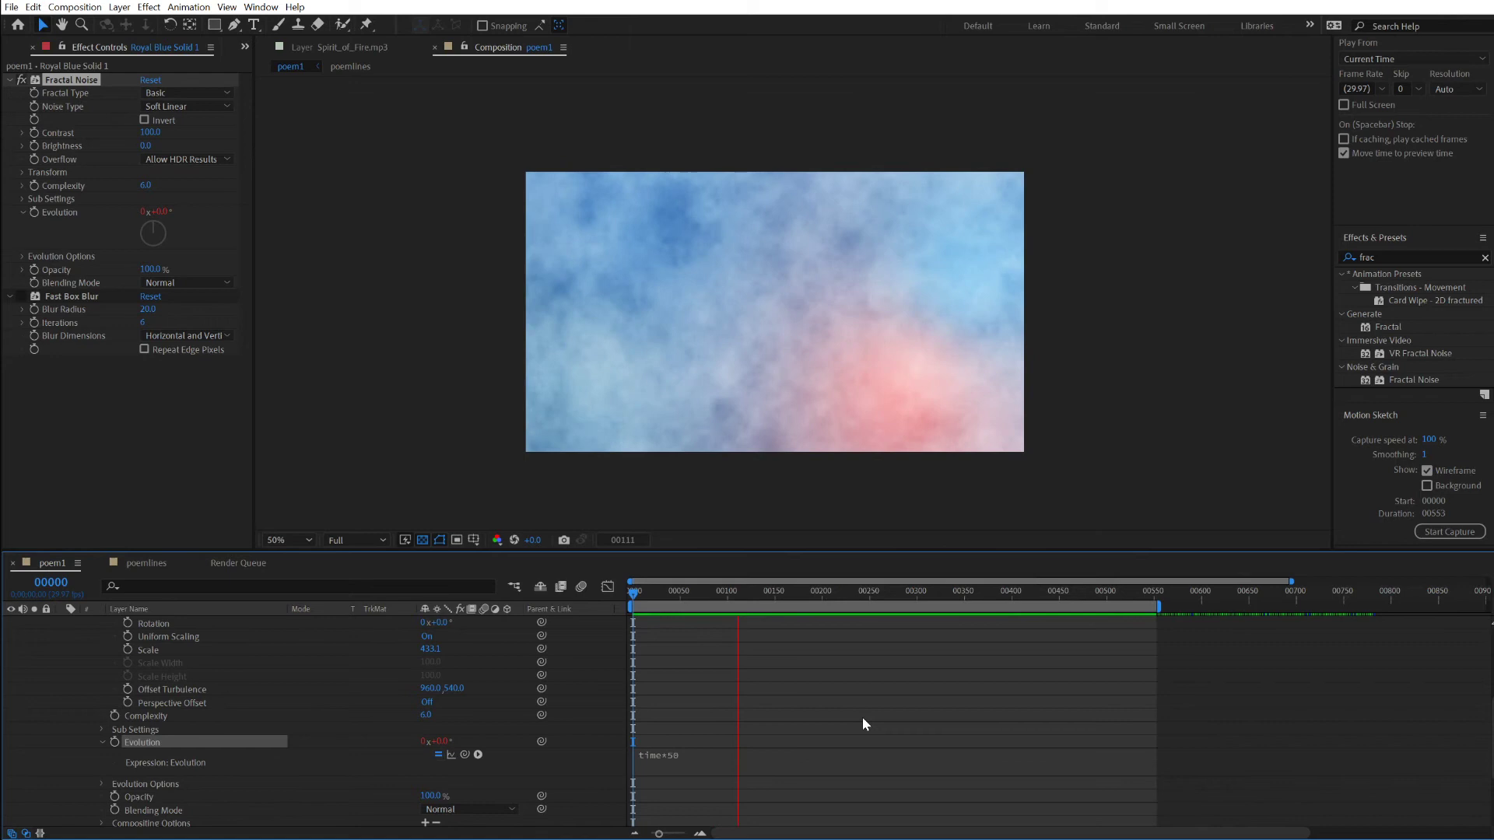
key(space)
drag(753, 595, 650, 592)
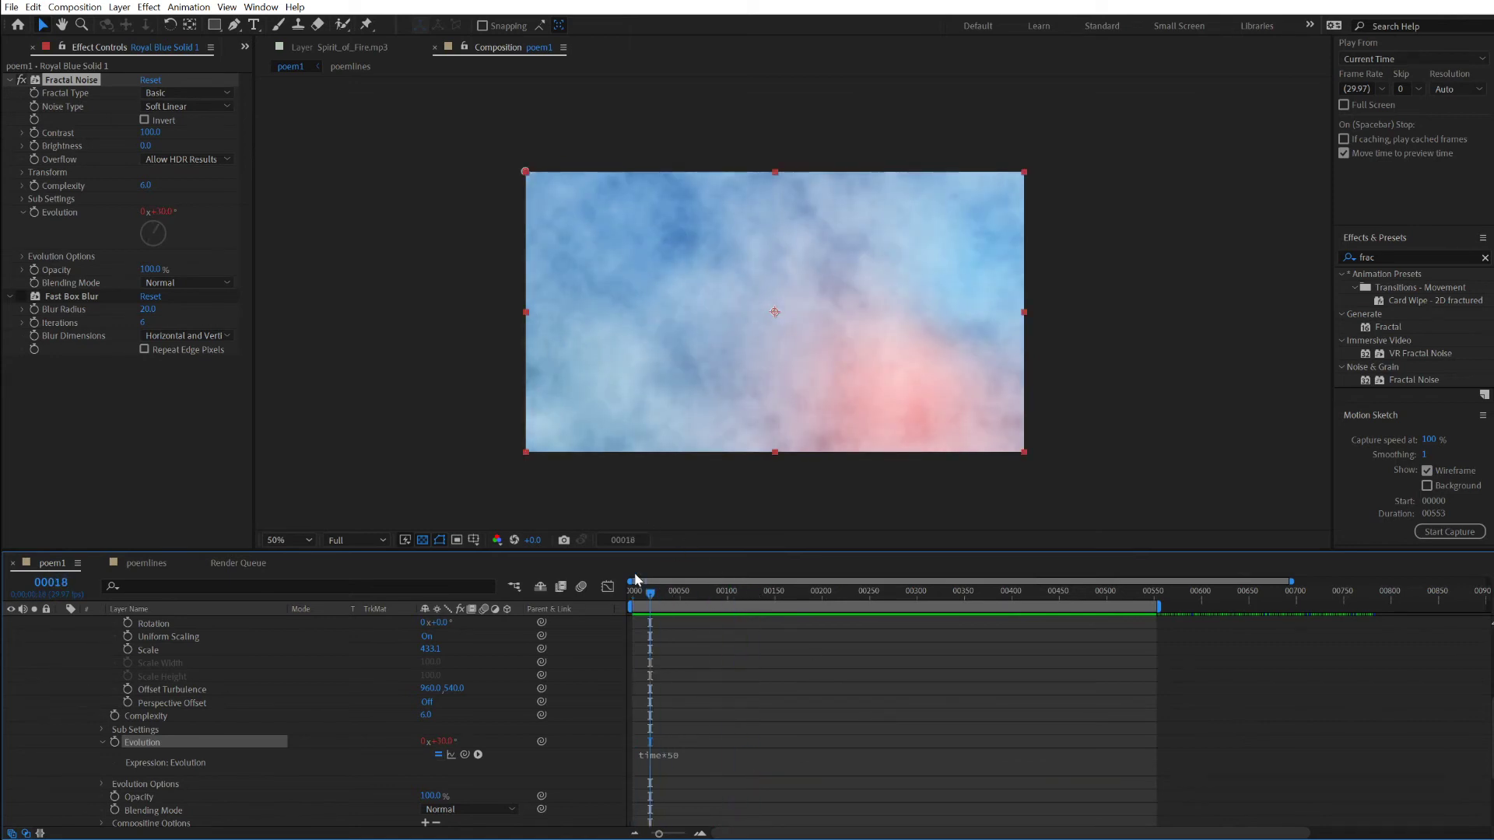
Step: Re-enable Fast Box Blur on the noise layer and scrub from frame 0 to check the softened clouds
click(20, 295)
drag(642, 593, 631, 593)
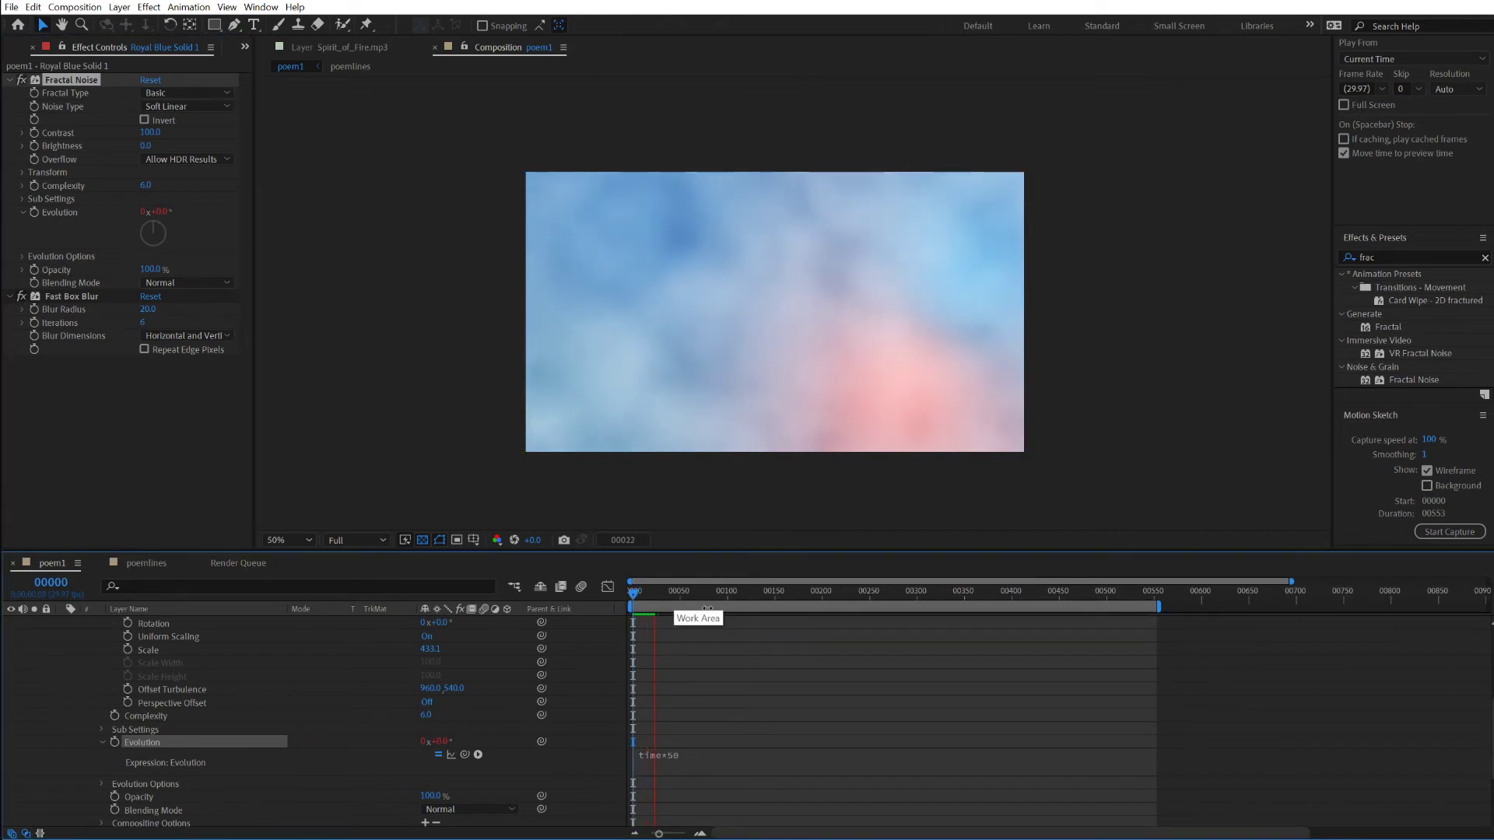
mouse_move(651, 591)
mouse_down()
mouse_move(878, 606)
mouse_move(595, 604)
mouse_move(753, 612)
mouse_move(672, 599)
mouse_up()
Step: Fit the composition in the viewer, scrub to a mid-animation frame, and collapse the noise layer's effects
click(304, 537)
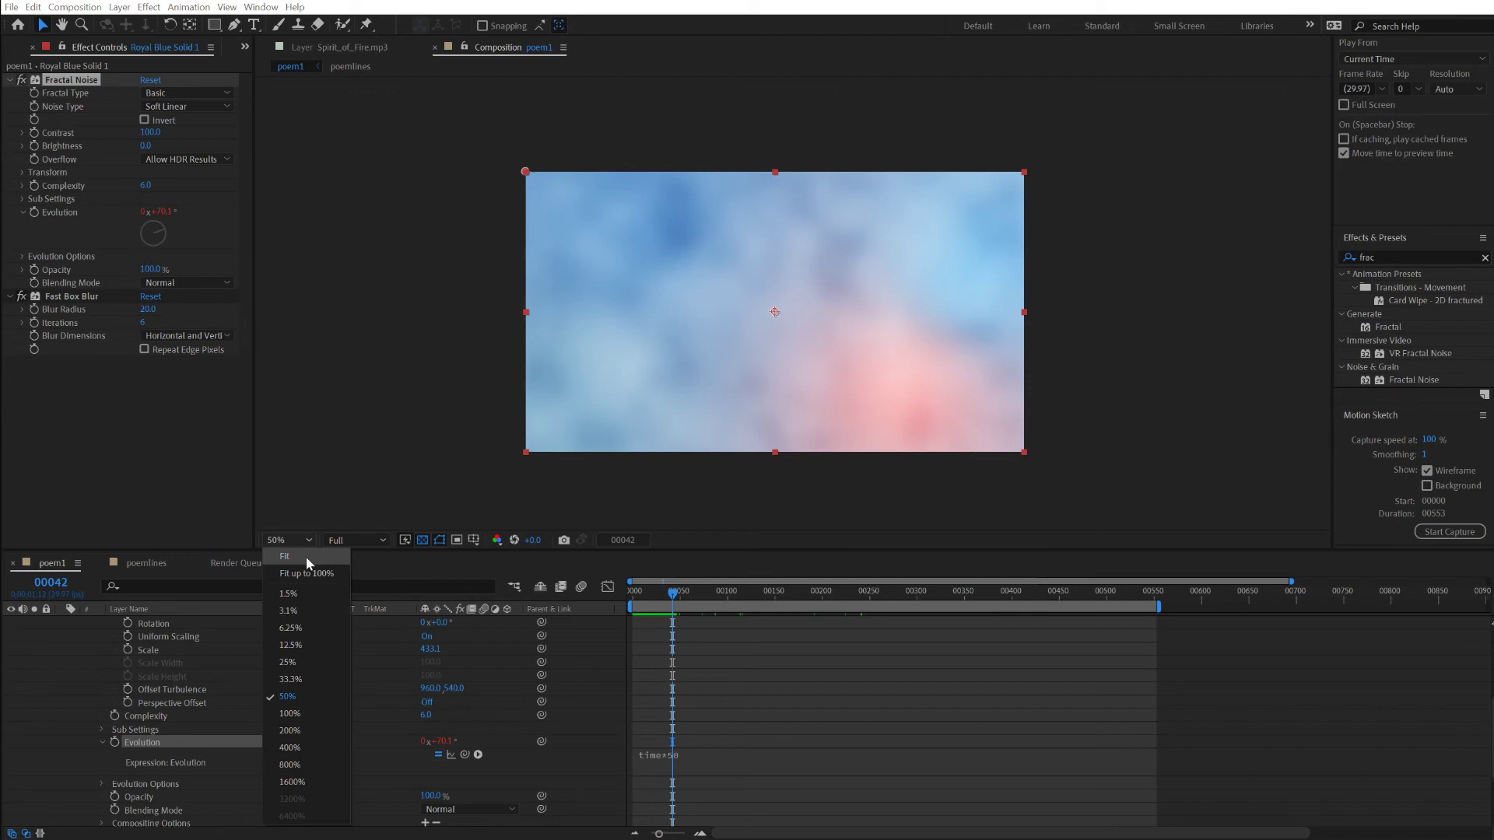
click(295, 554)
drag(672, 596, 806, 605)
click(732, 605)
scroll(114, 647, up, 5)
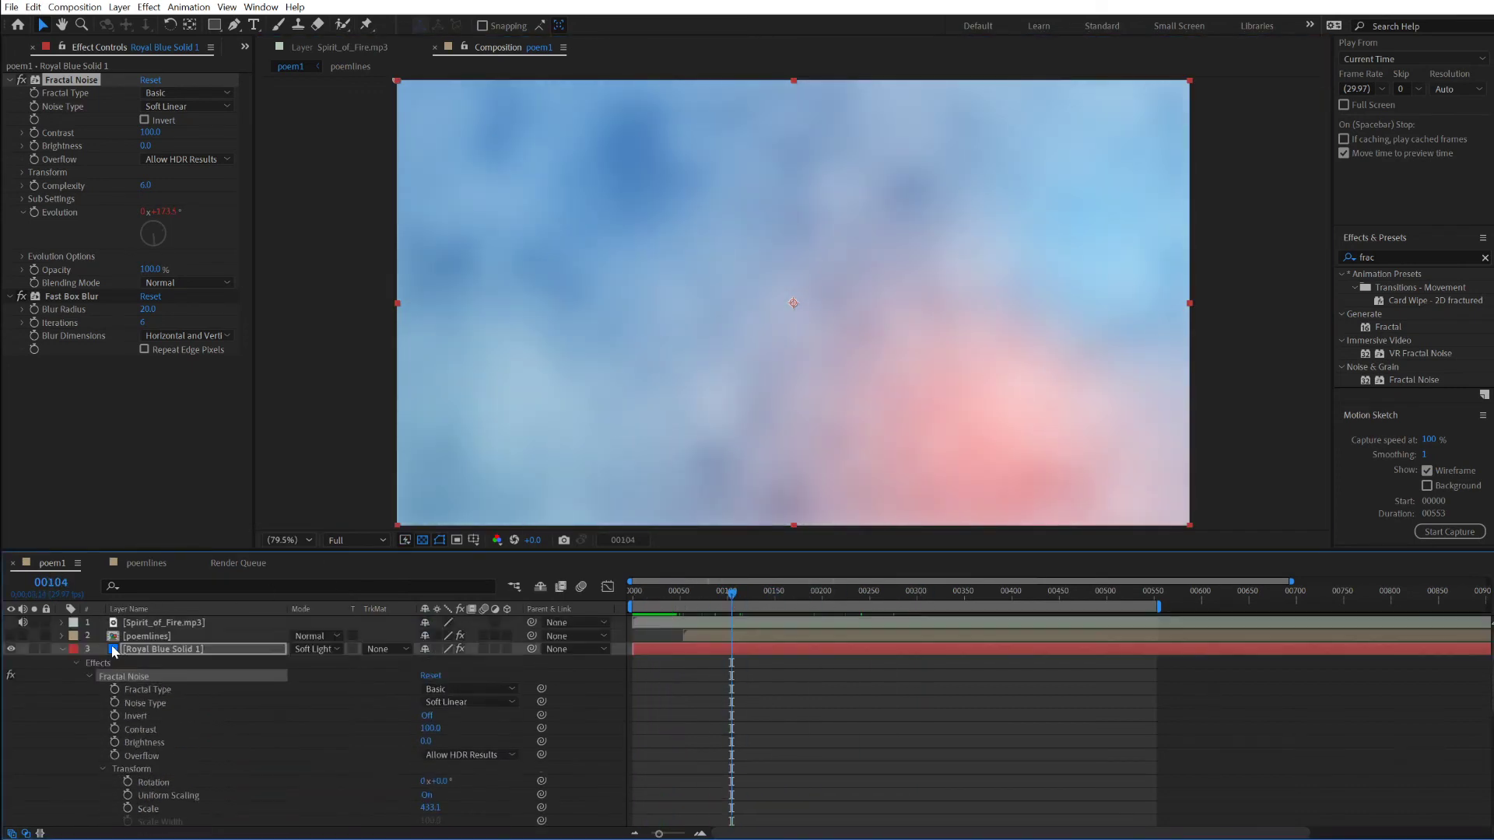
click(63, 649)
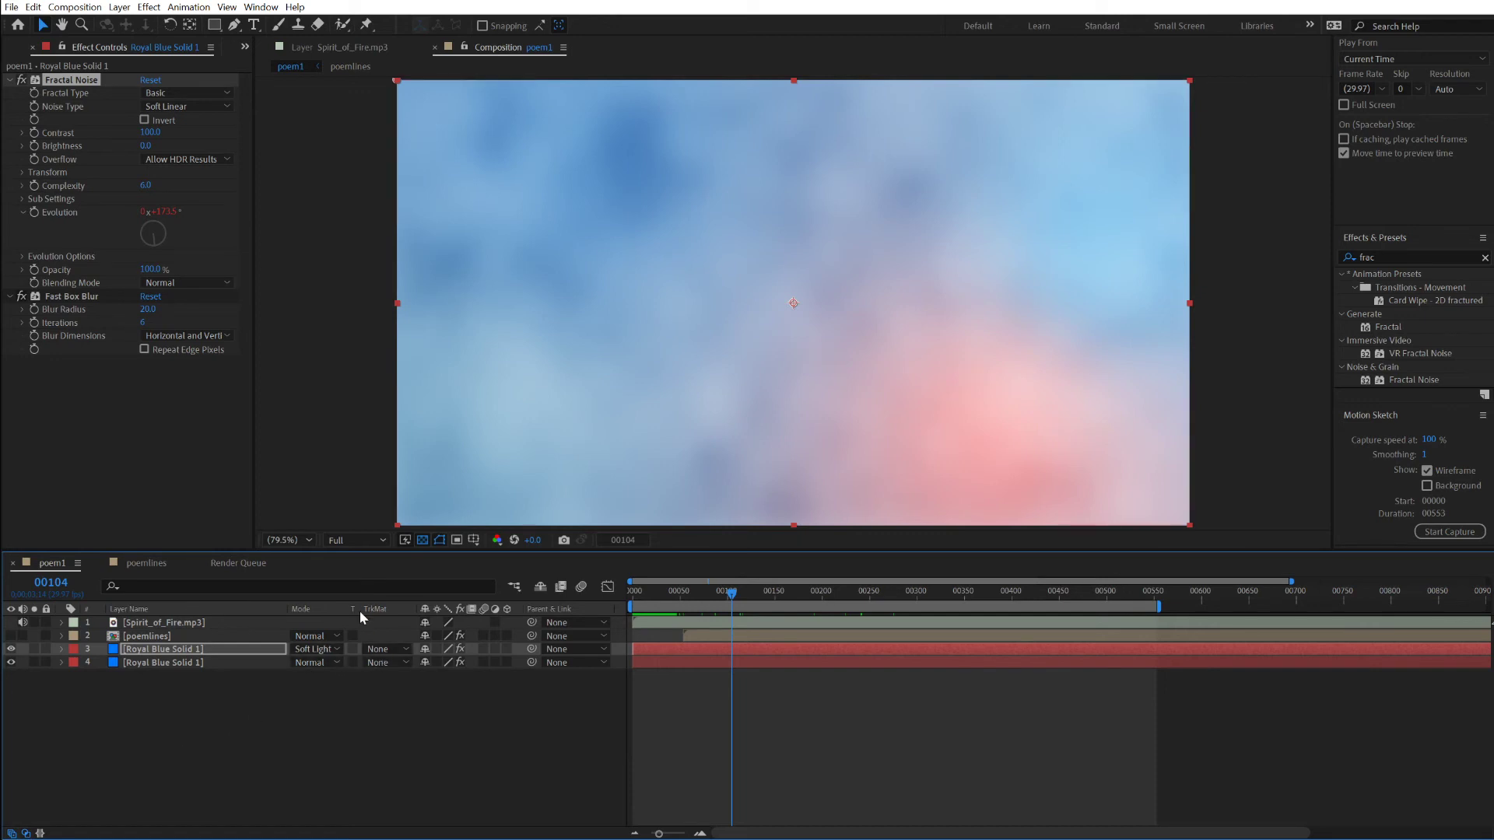
Step: Try the Normal, Add and Screen blend modes on the noise layer
click(330, 648)
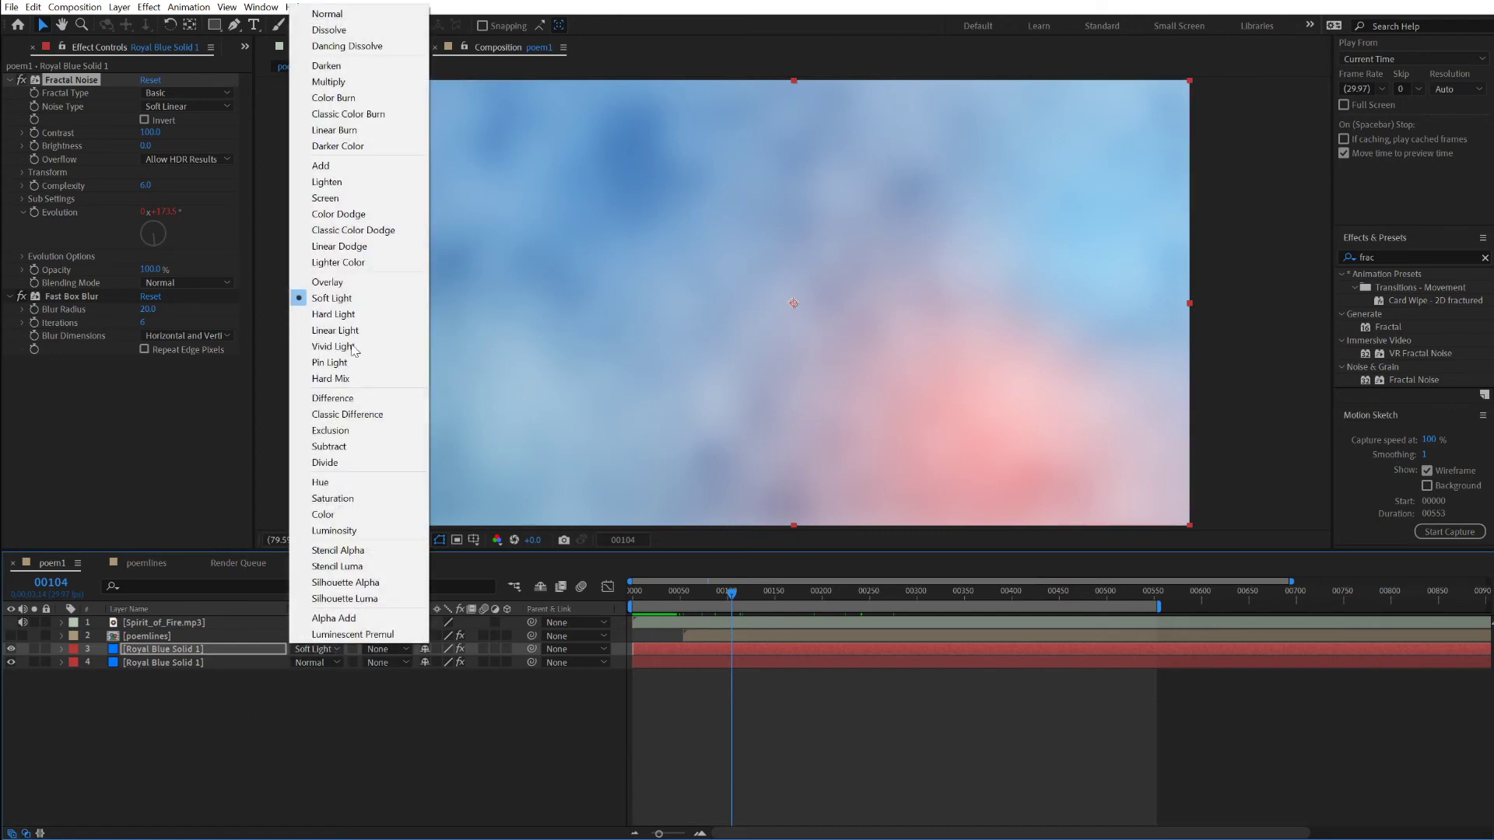
click(336, 16)
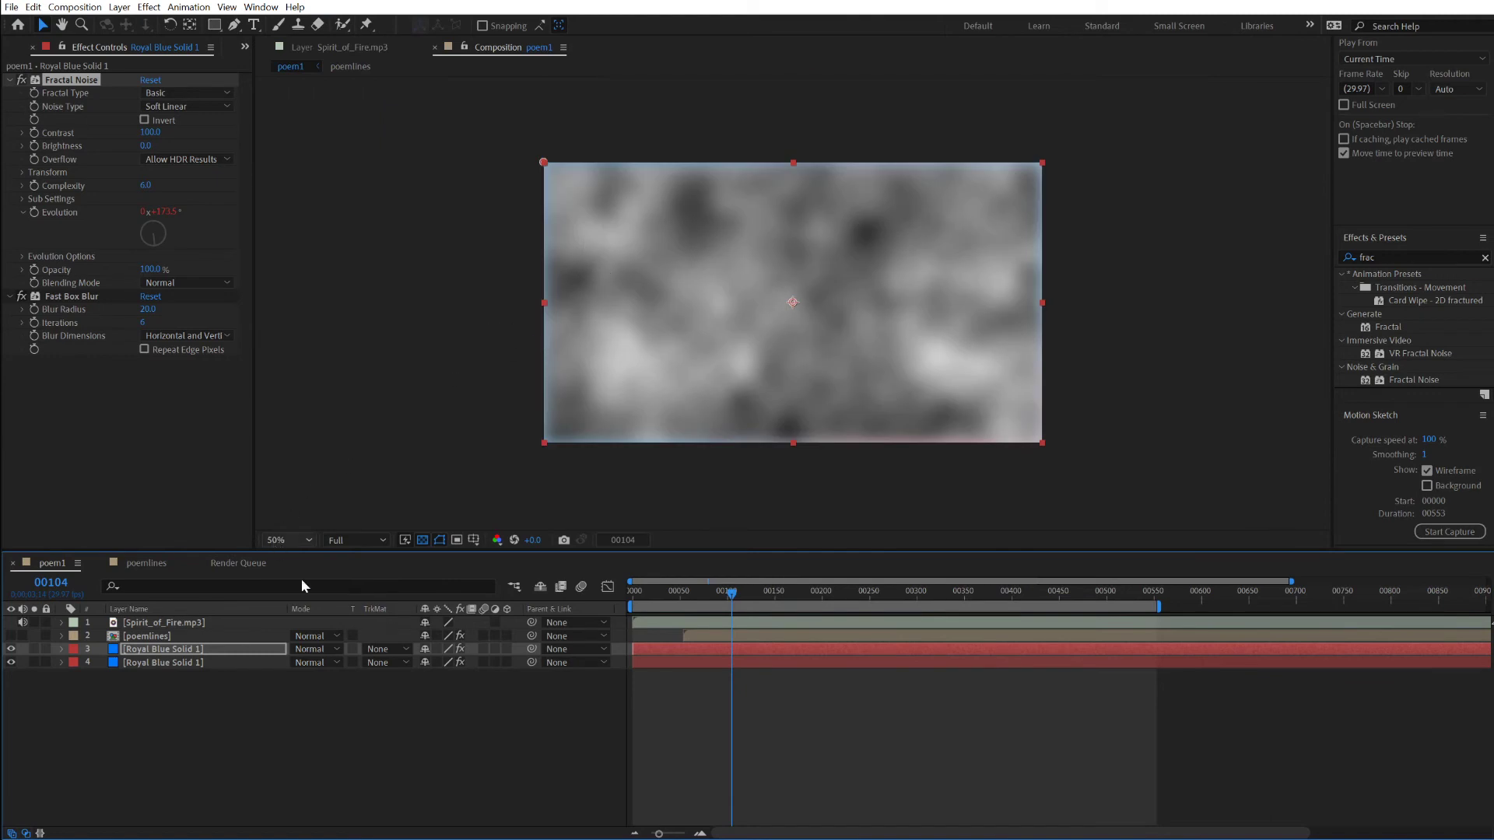
click(323, 650)
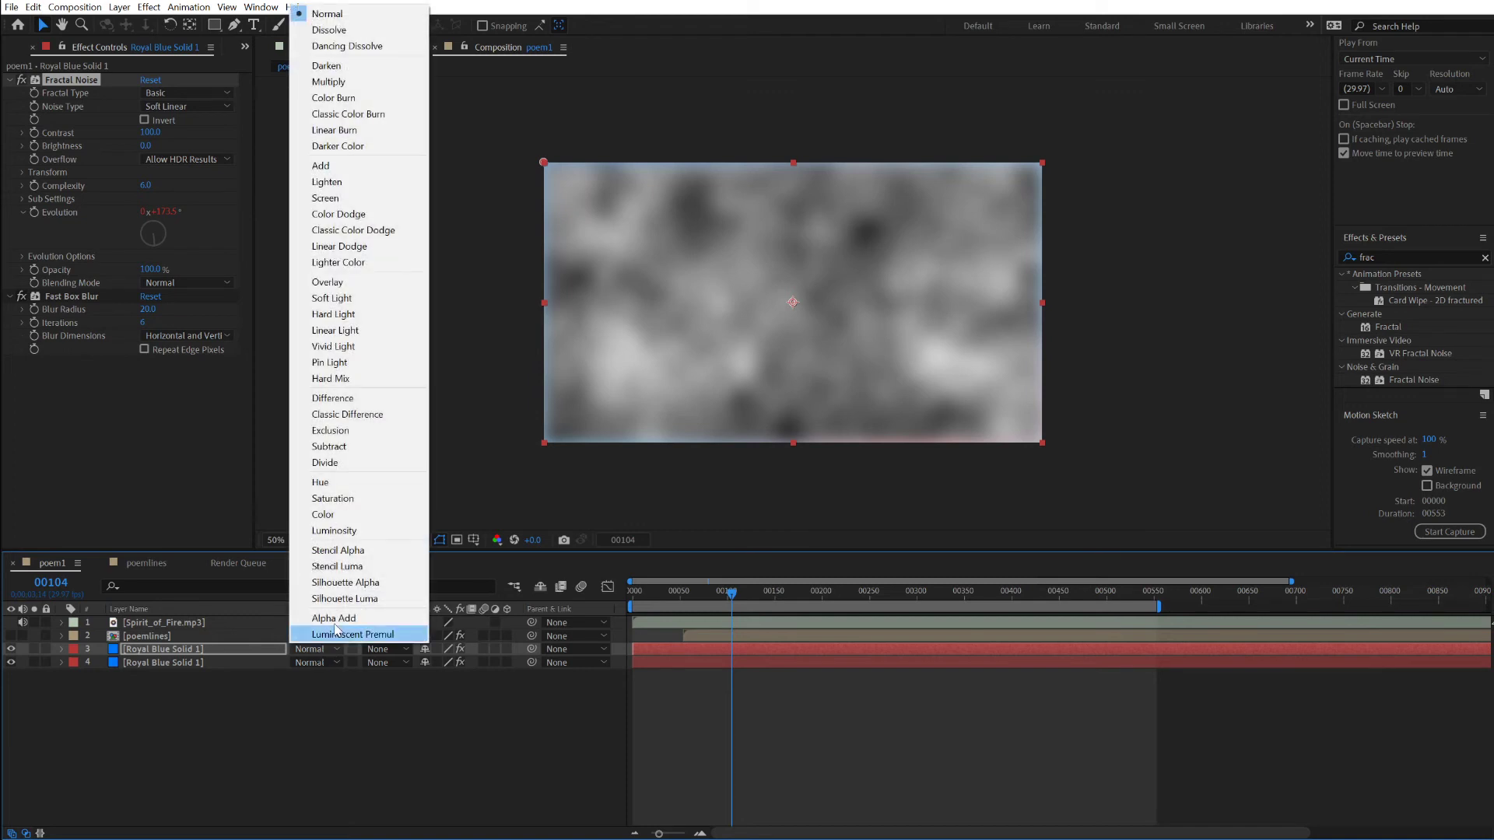
click(333, 166)
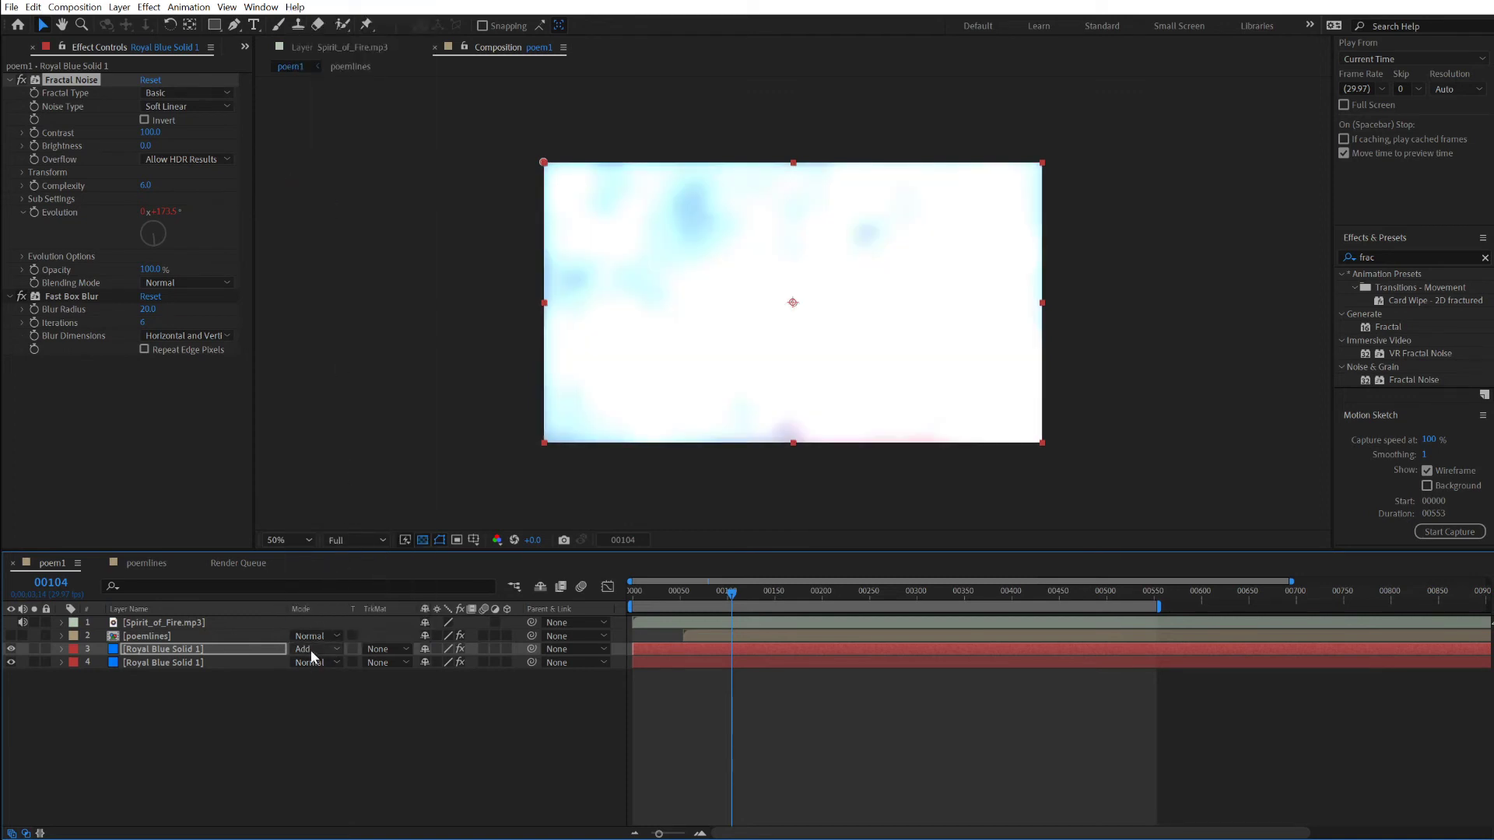
click(309, 650)
click(326, 199)
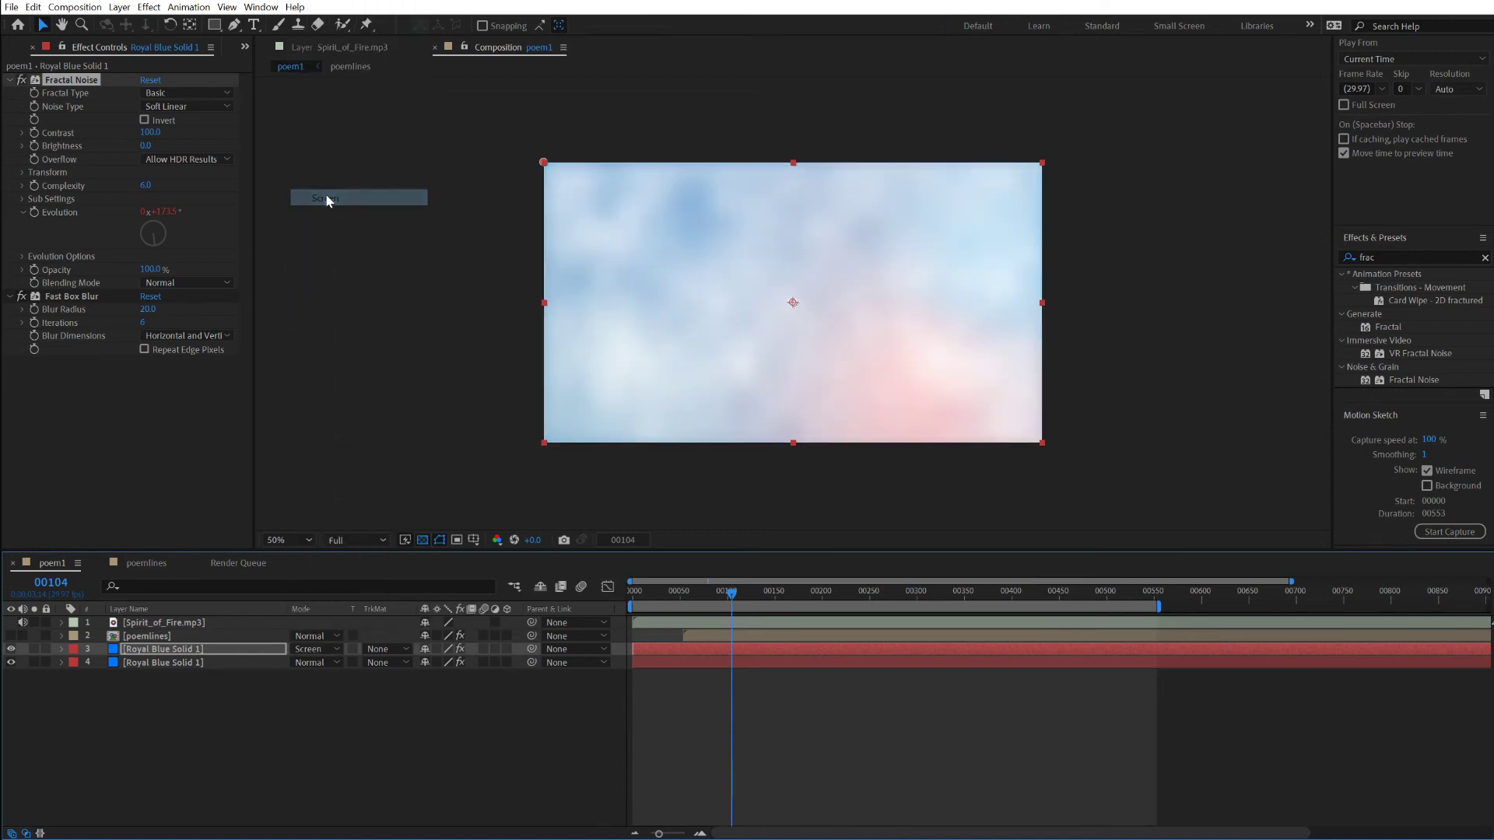
Step: Set the noise layer back to Soft Light and fit the composition in the viewer
click(296, 654)
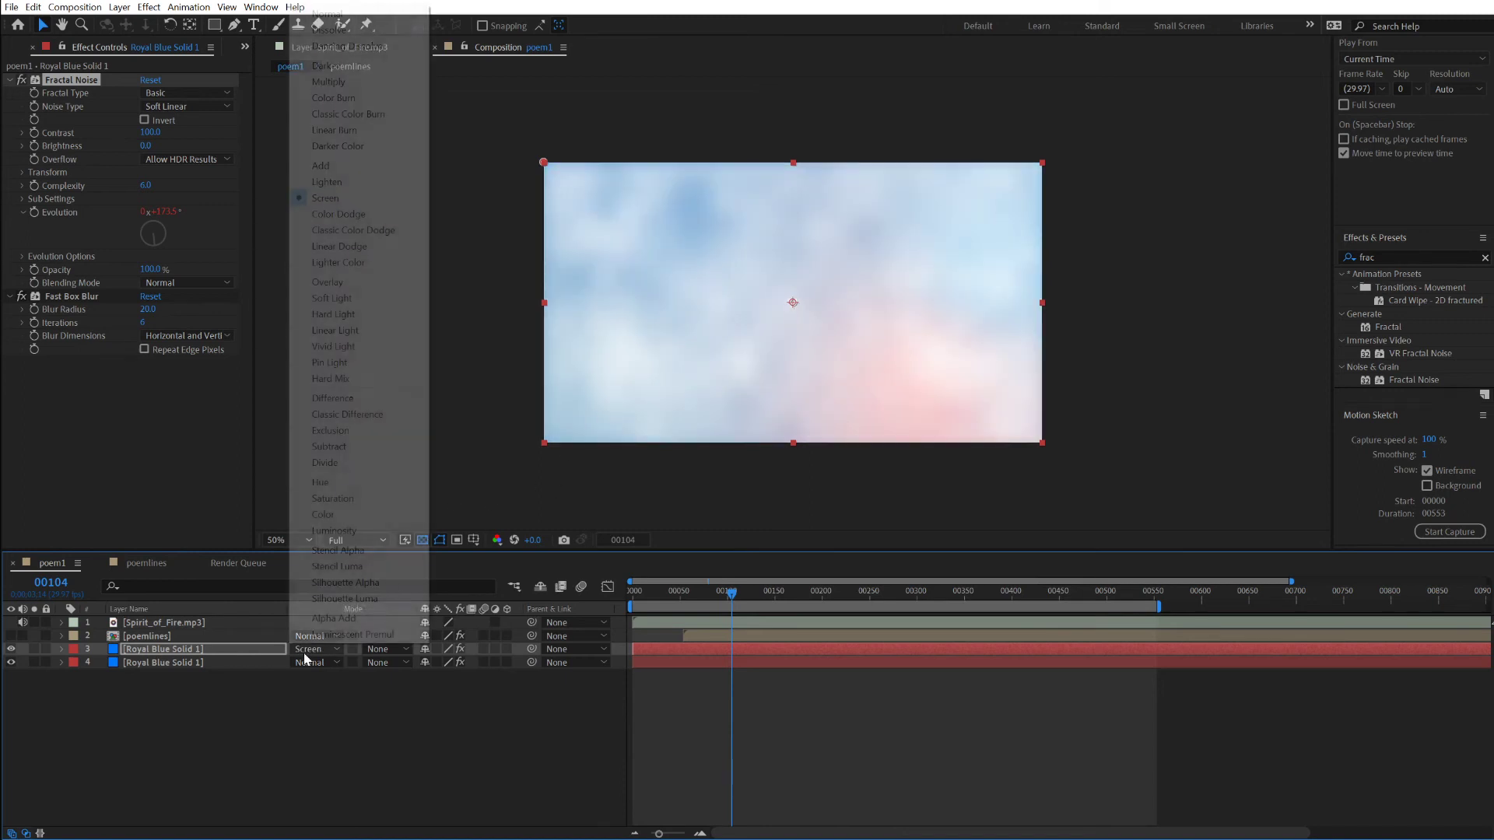
click(339, 300)
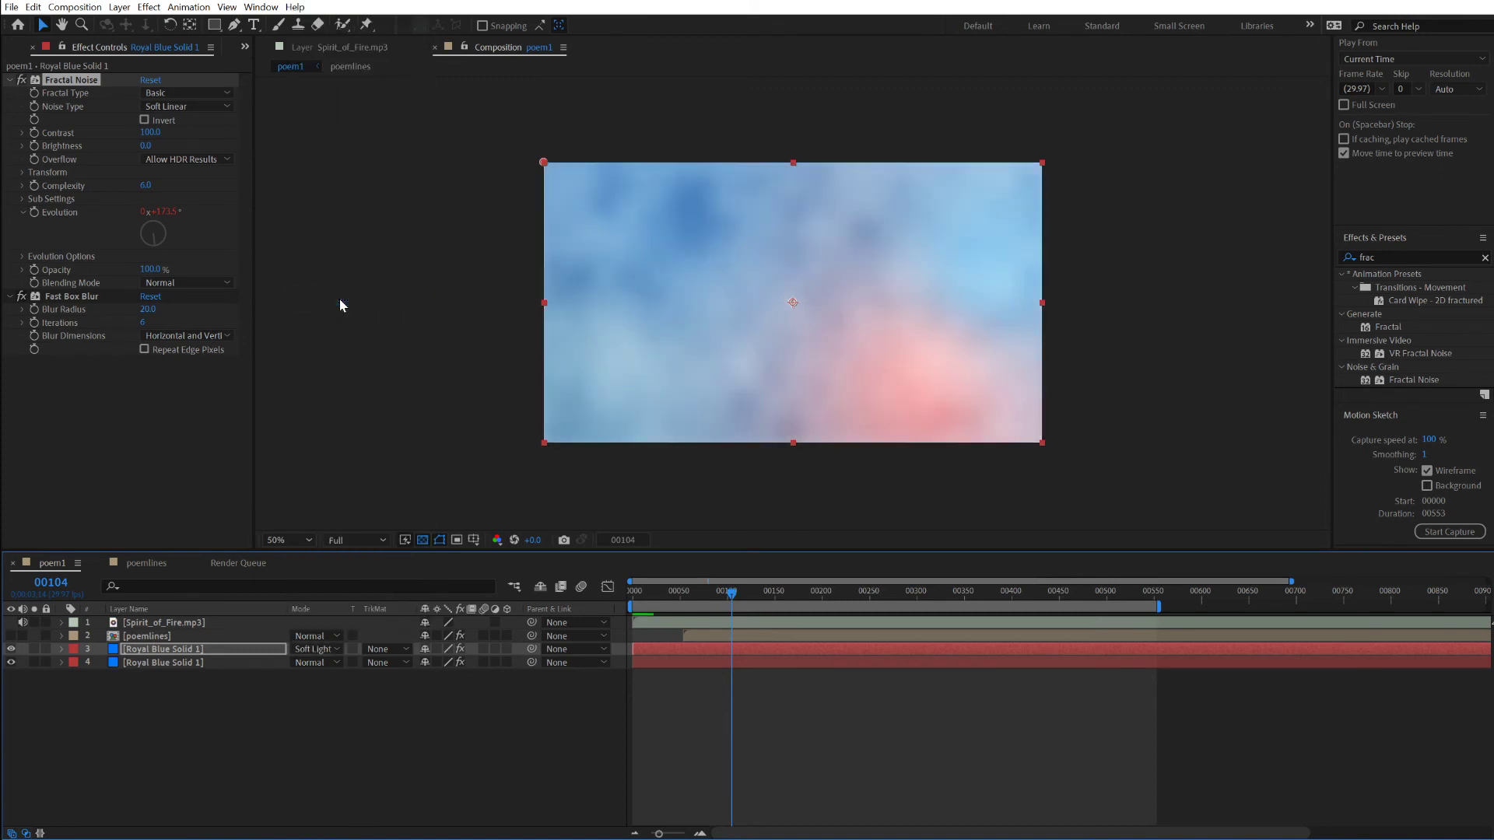
click(301, 543)
click(285, 555)
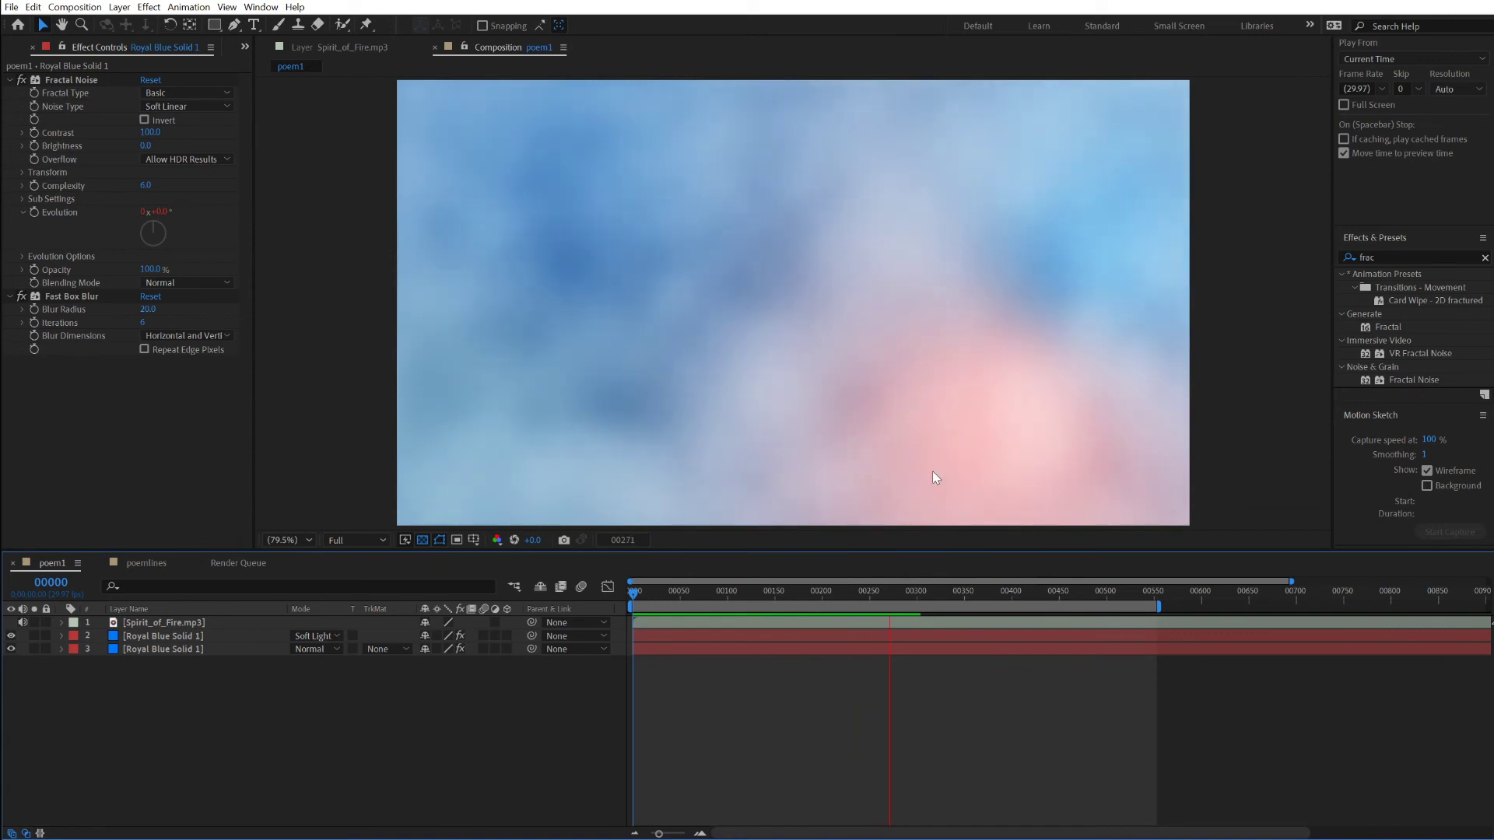
Step: At frame 0, set a starting keyframe for 4-Color Gradient Point 4 on the gradient layer
click(859, 593)
drag(834, 596, 595, 588)
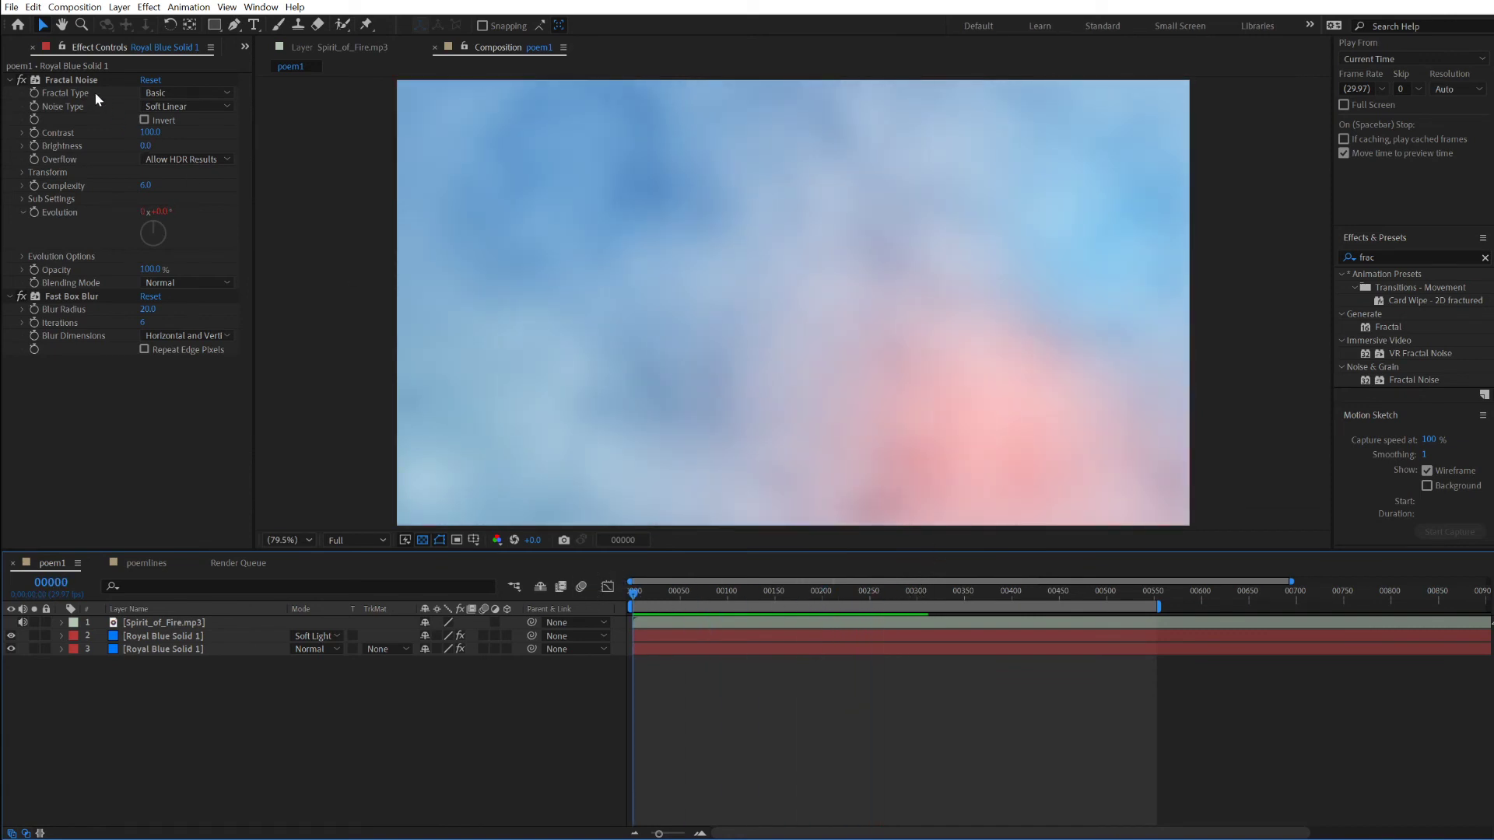
click(86, 80)
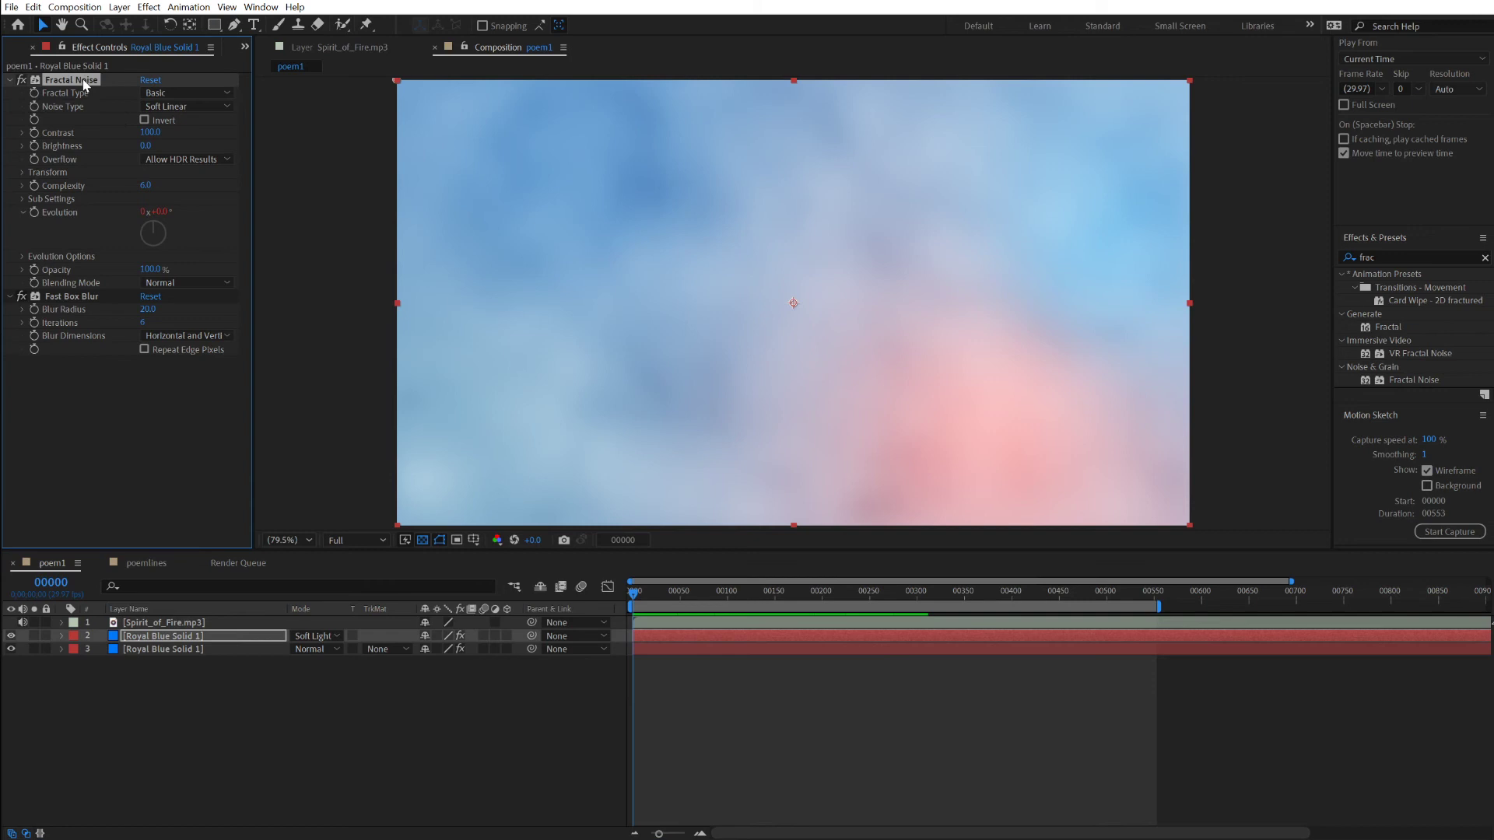
click(149, 648)
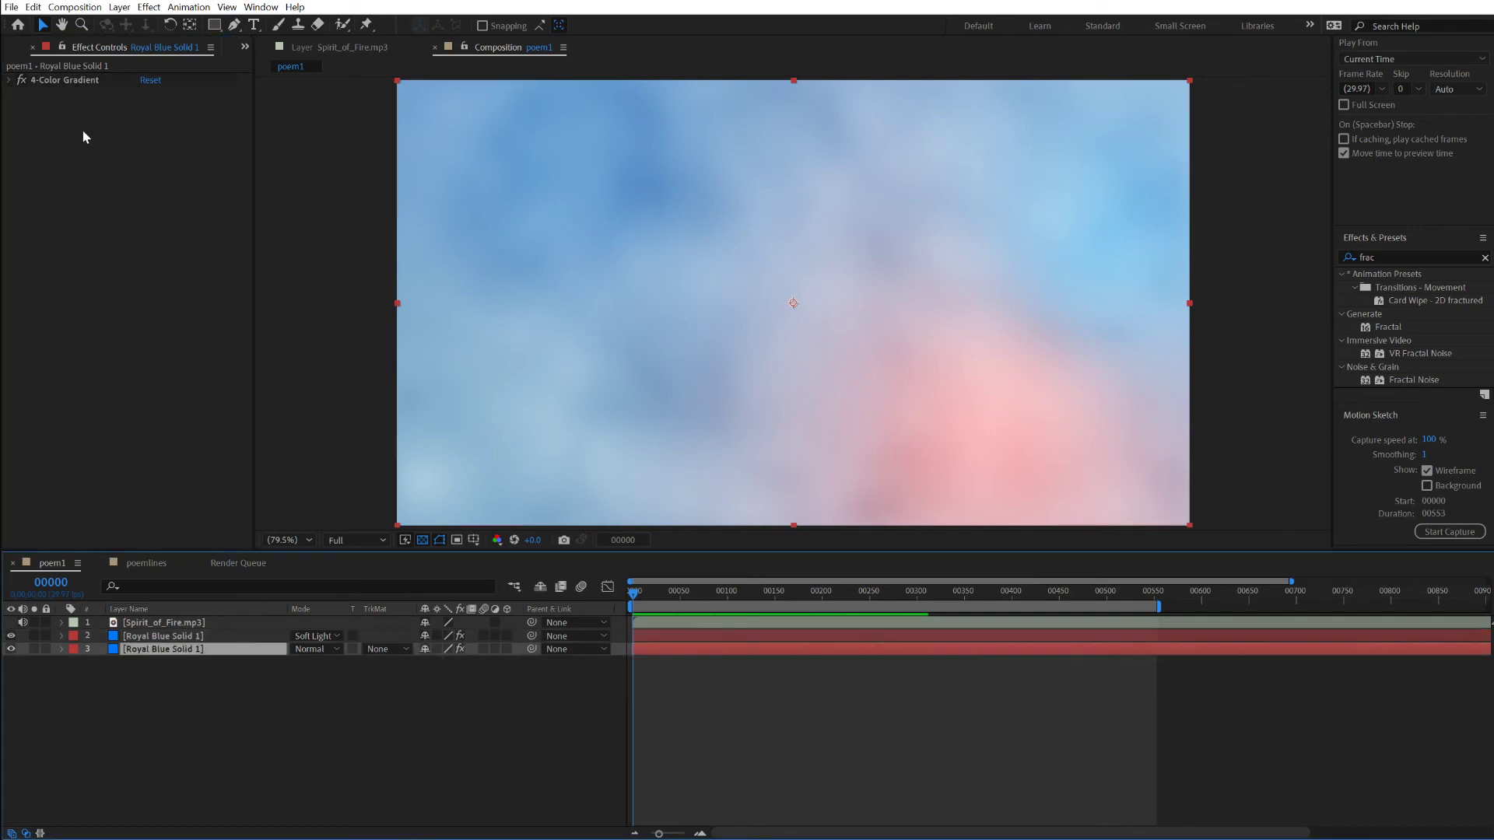
click(10, 81)
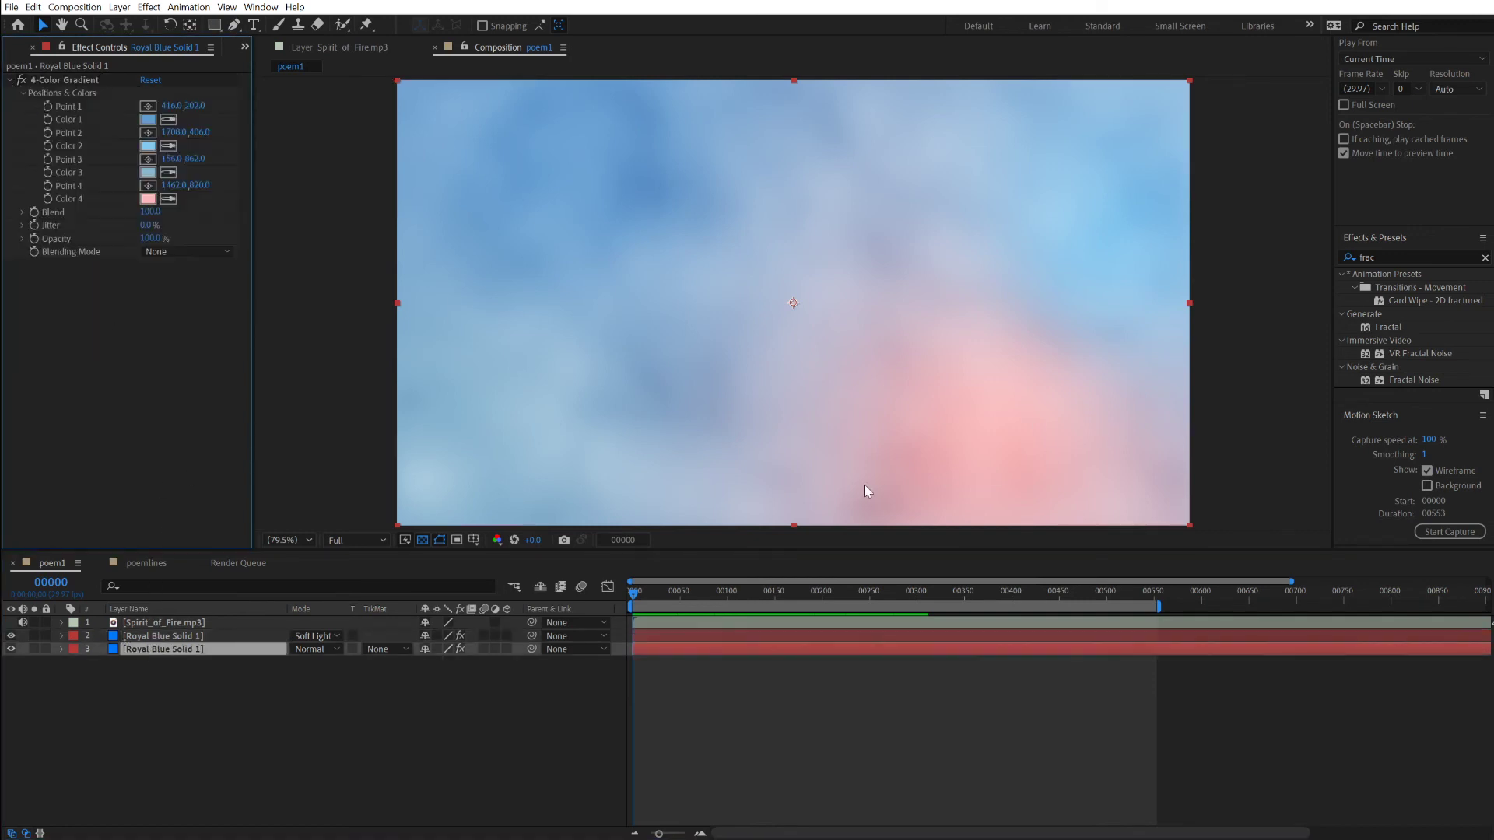
click(148, 186)
click(148, 189)
click(147, 189)
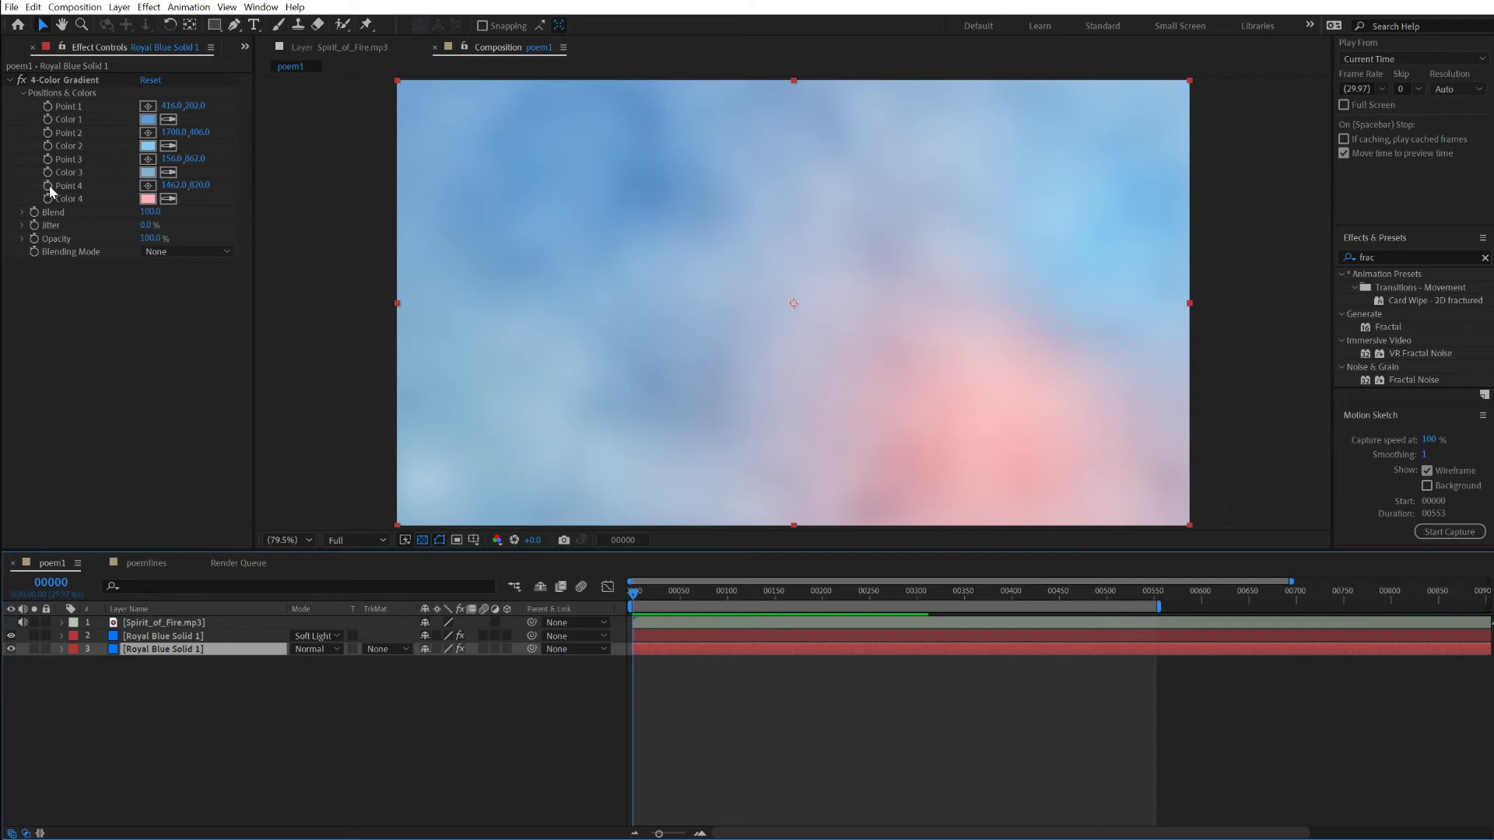
click(50, 190)
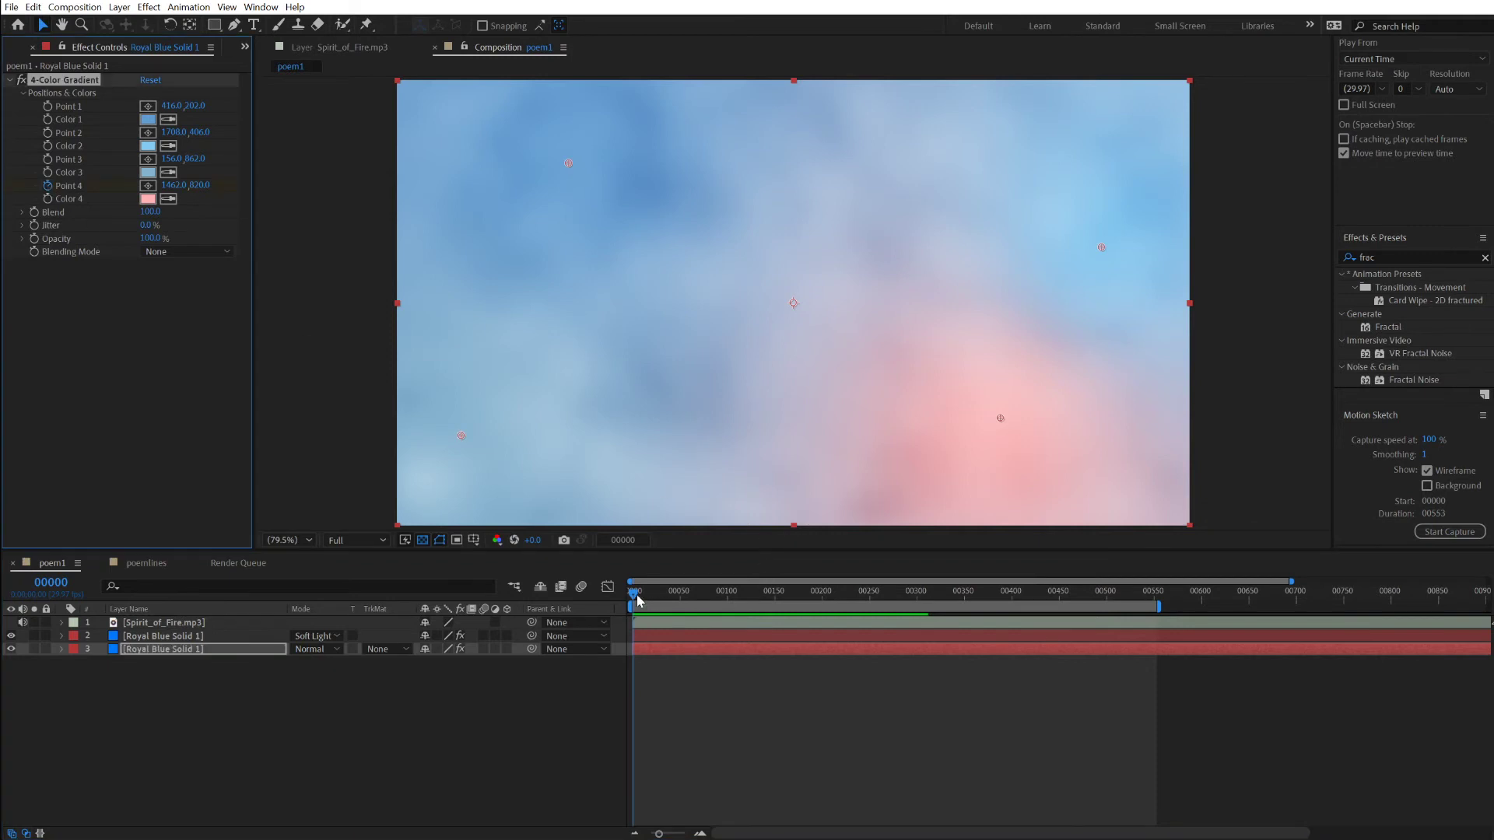
Step: At frame 133, move Point 4 toward the lower left and preview the drifting pink glow
drag(636, 596, 760, 597)
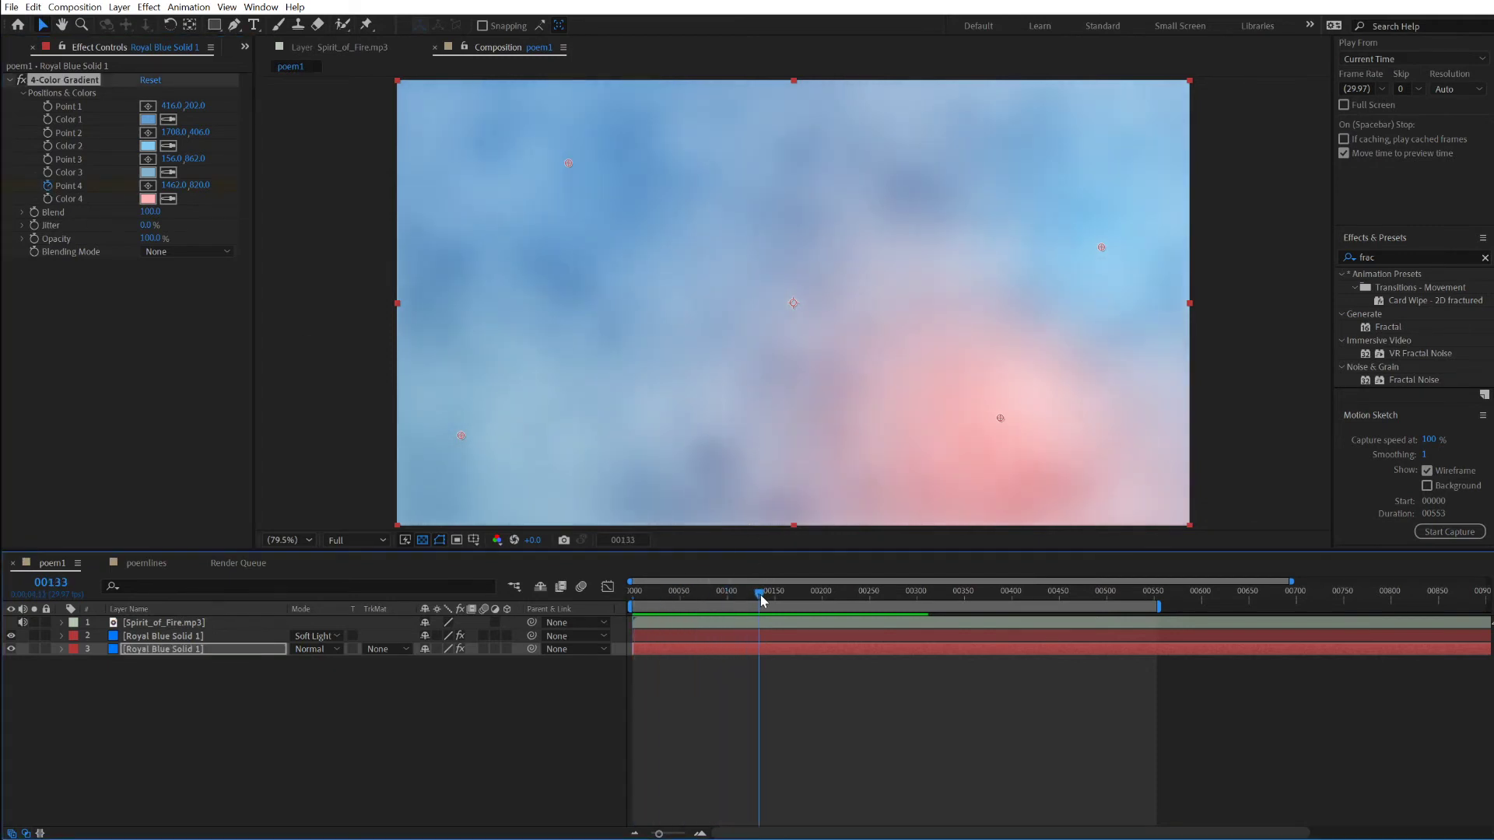
click(148, 192)
click(601, 420)
key(space)
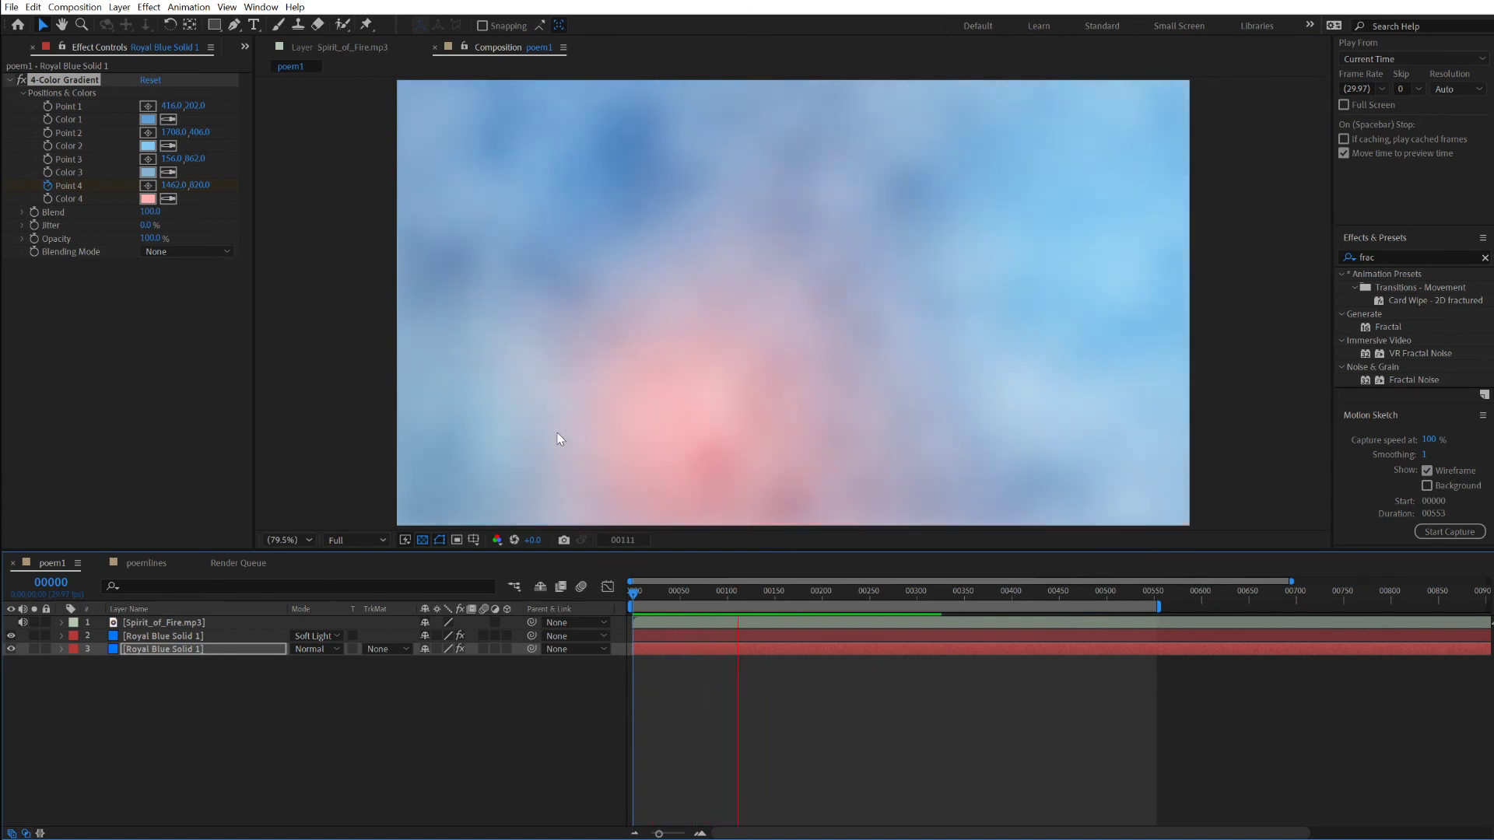
click(695, 592)
drag(661, 591, 593, 590)
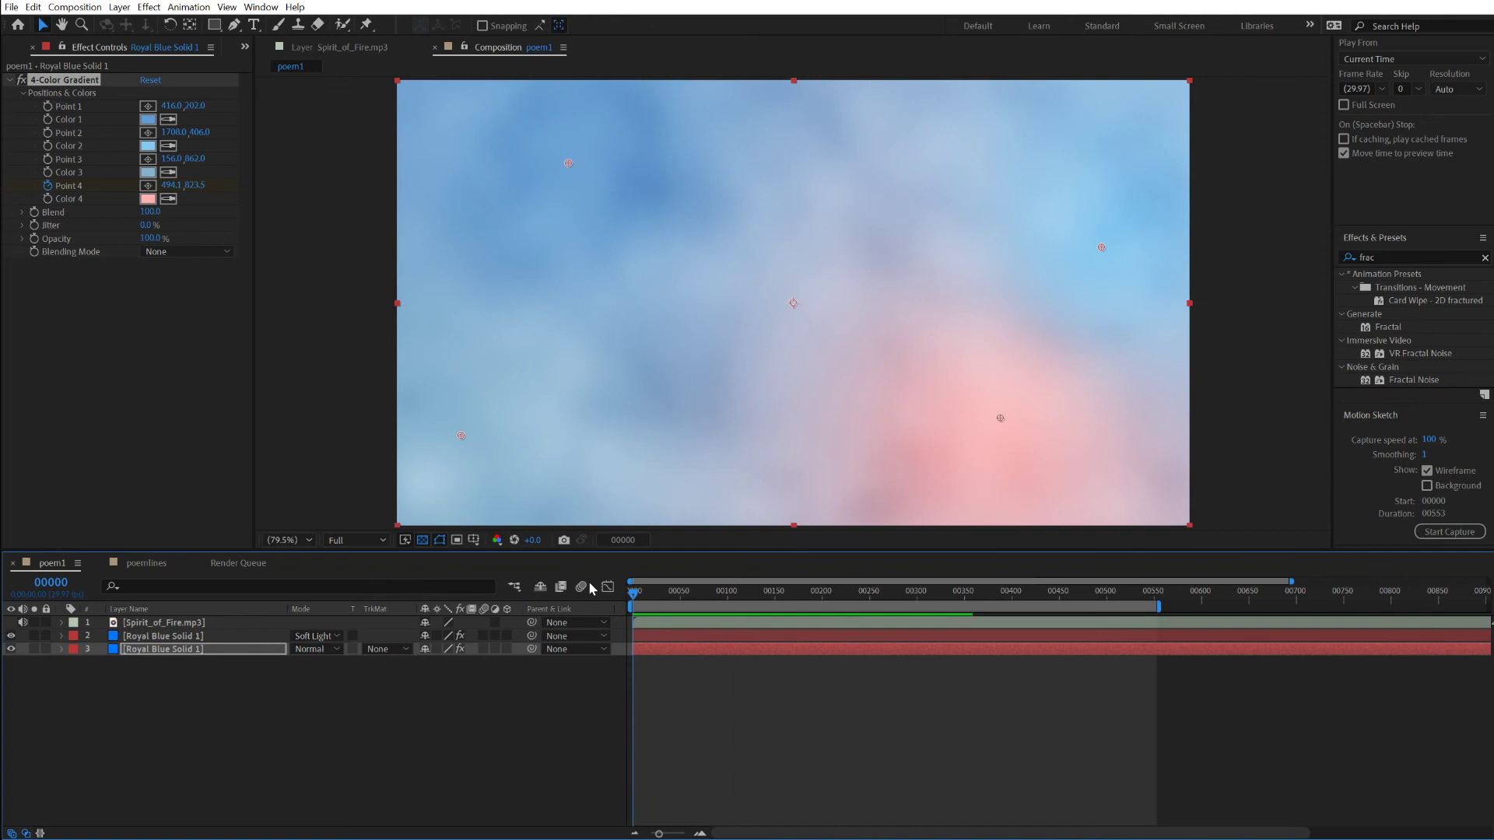